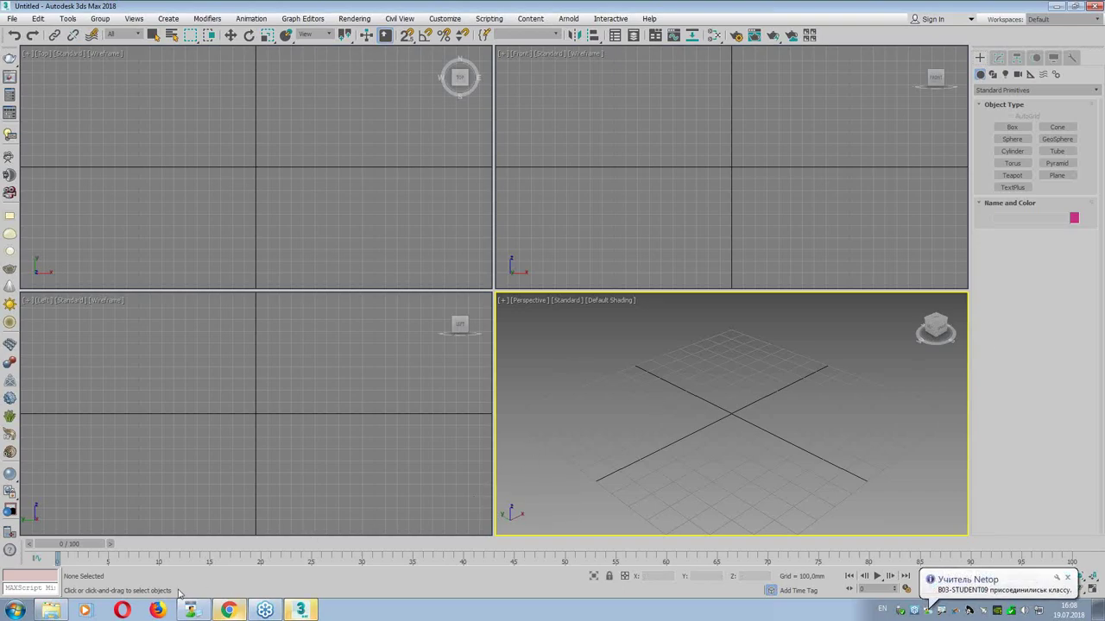
- Launch Paint from the Start menu and place a text box on the blank canvas
{"action": "left_click", "coordinate": [16, 611]}
{"action": "left_click", "coordinate": [61, 359]}
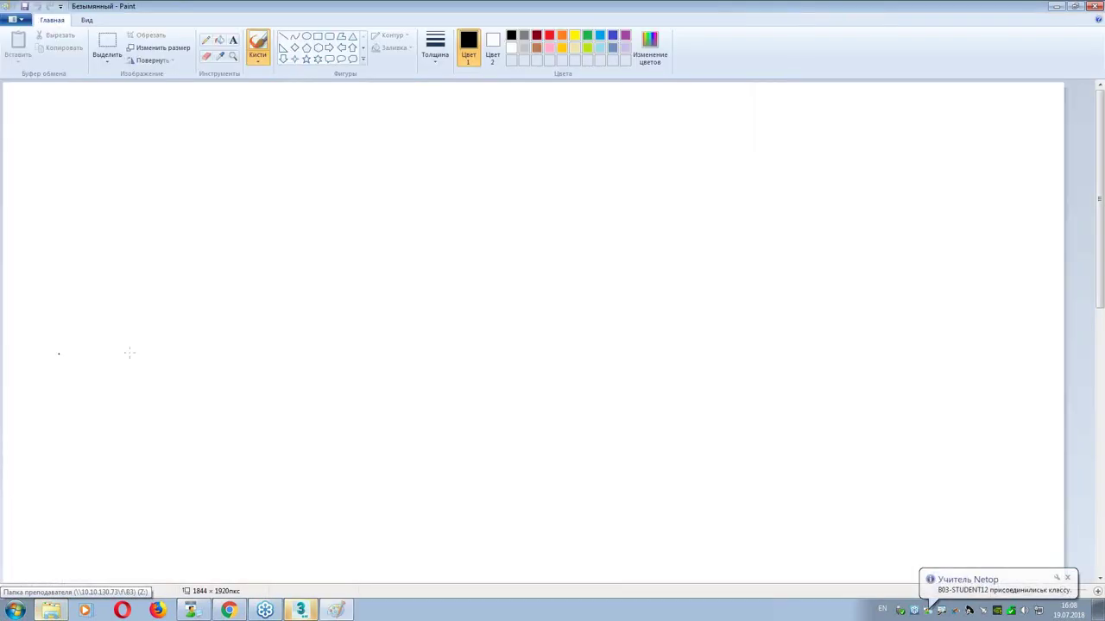
{"action": "left_click", "coordinate": [234, 41]}
{"action": "left_click", "coordinate": [207, 171]}
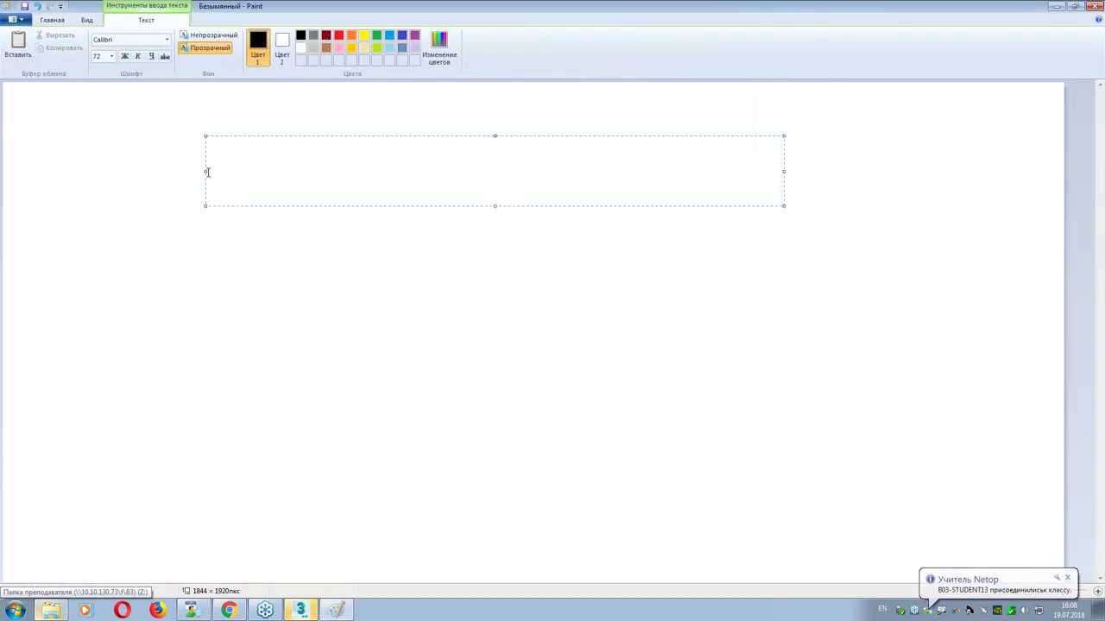
- Type the title 'Визуализация и просмотр VR изображений в 3ds max', with 'и corona' on a new line
{"action": "type", "text": "Db"}
{"action": "key", "text": "BackSpace"}
{"action": "key", "text": "BackSpace"}
{"action": "key", "text": "alt+shift"}
{"action": "type", "text": "Ви"}
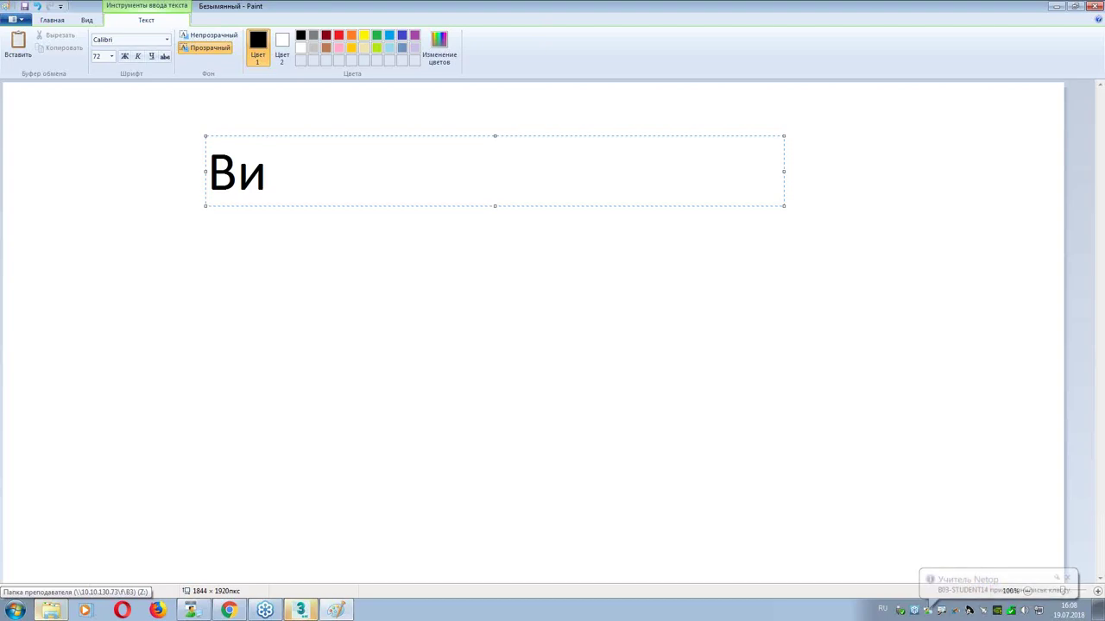
{"action": "type", "text": "зуализа"}
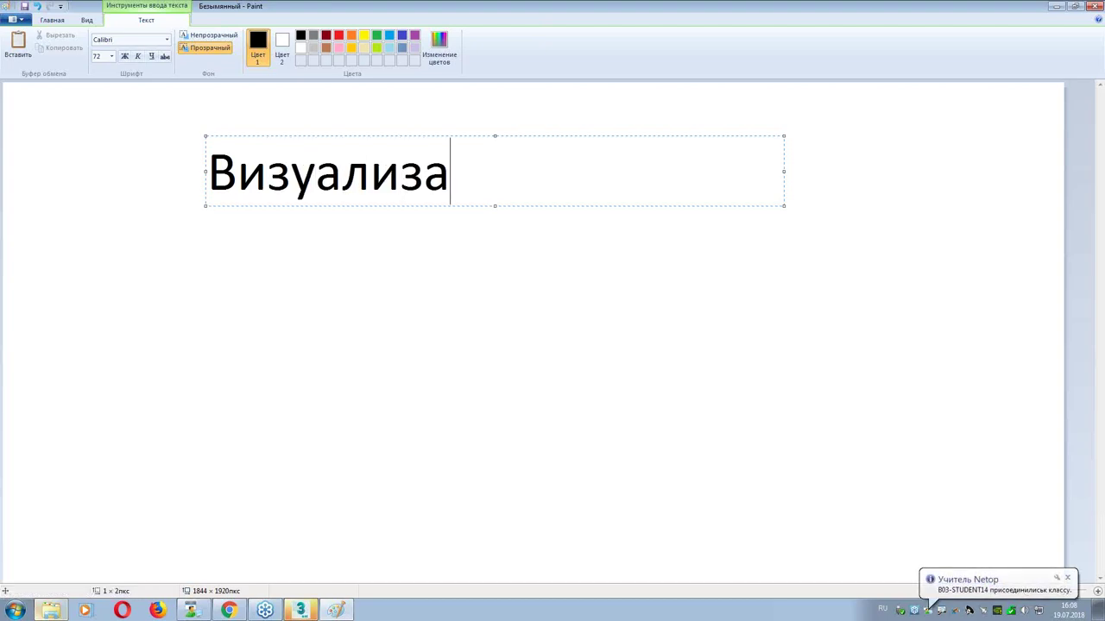
{"action": "type", "text": "ция и прос"}
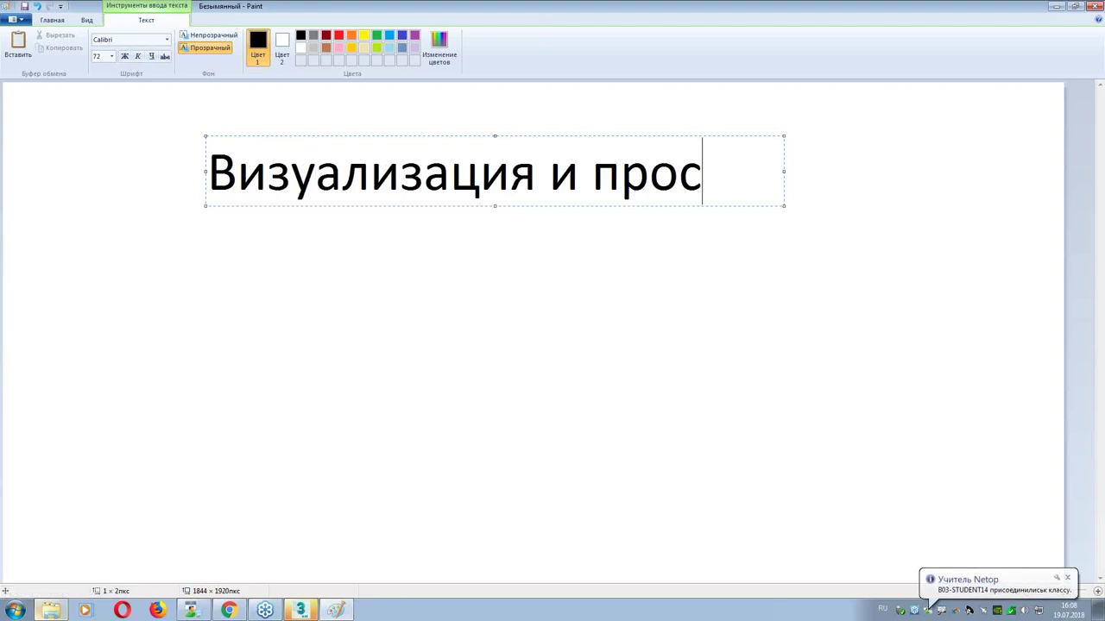
{"action": "type", "text": "мотр"}
{"action": "key", "text": "alt+shift"}
{"action": "type", "text": "VR"}
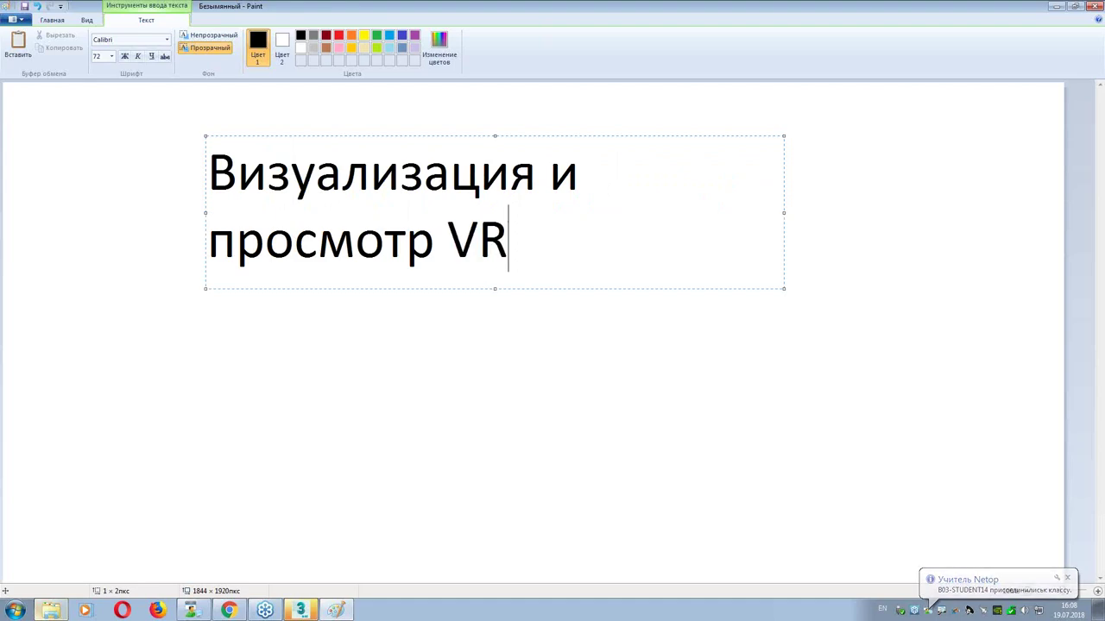
{"action": "key", "text": "alt+shift"}
{"action": "type", "text": "изобра"}
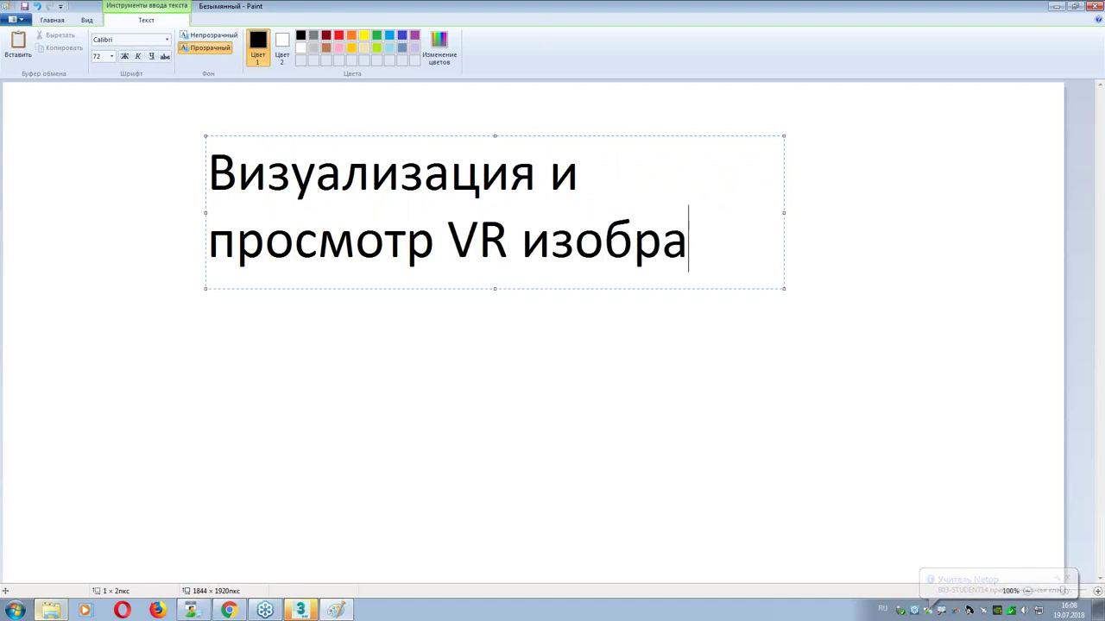
{"action": "type", "text": "жений в"}
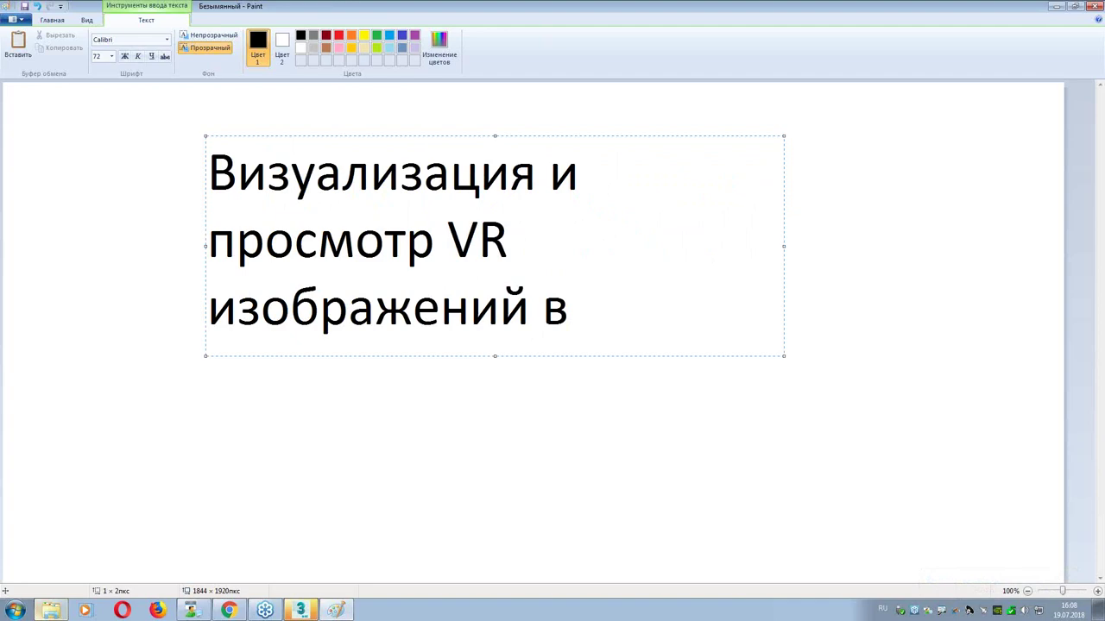
{"action": "key", "text": "alt+shift"}
{"action": "type", "text": "3dsm"}
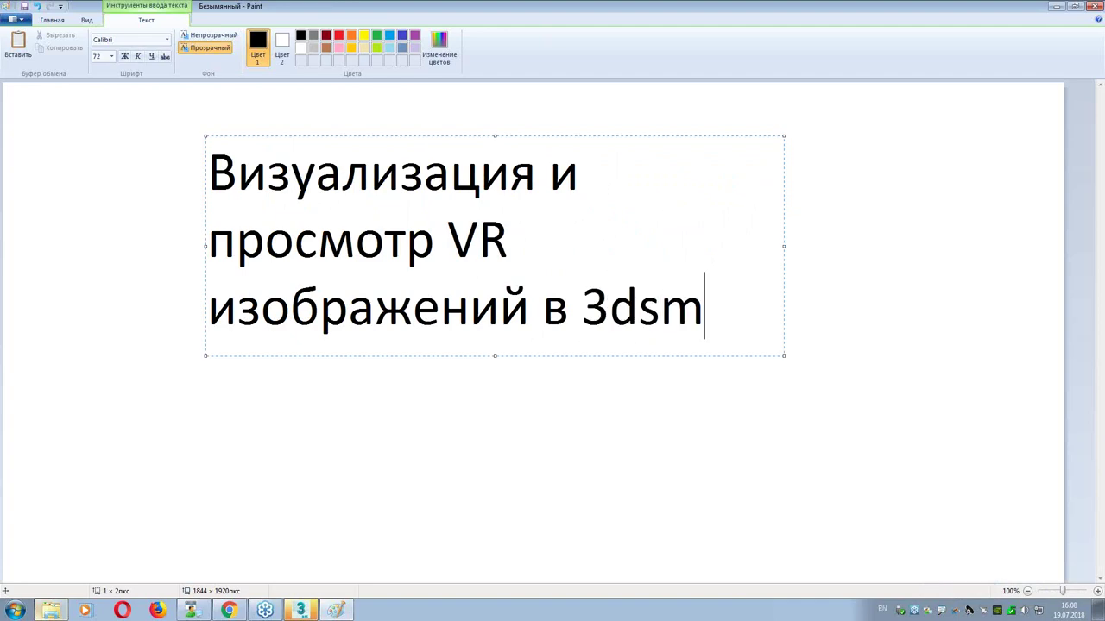
{"action": "key", "text": "BackSpace"}
{"action": "type", "text": "m"}
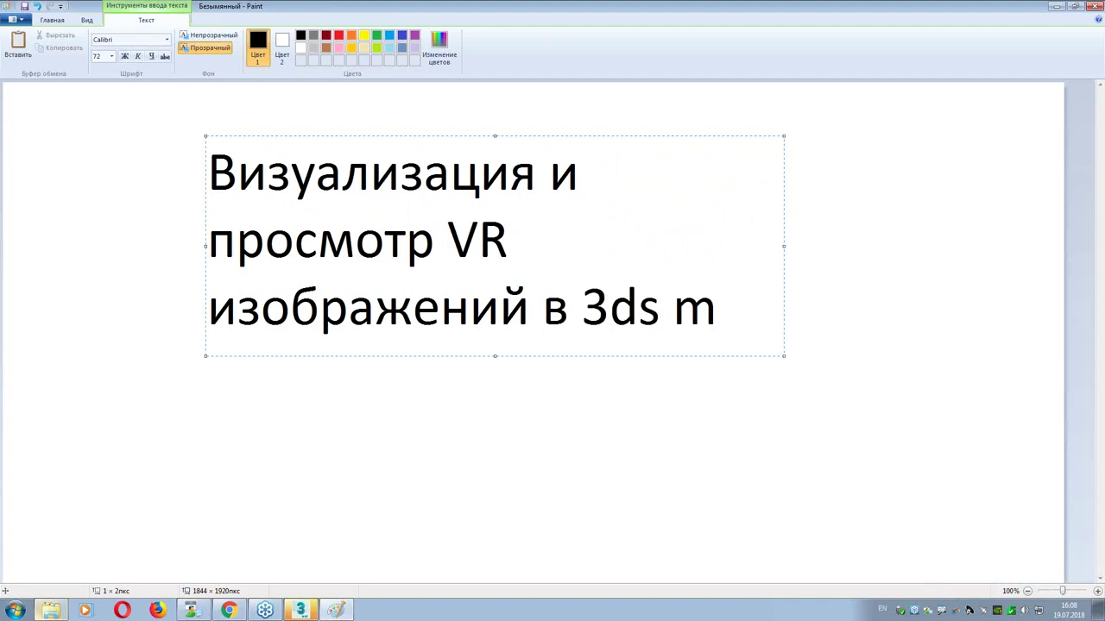
{"action": "type", "text": "ax"}
{"action": "key", "text": "Return"}
{"action": "type", "text": "и "}
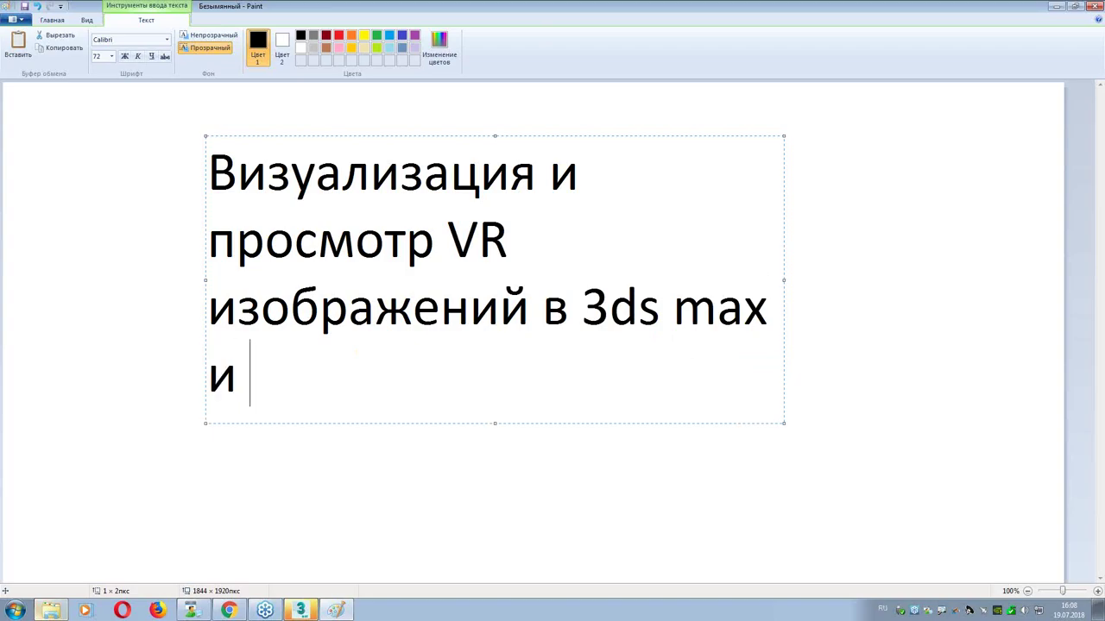
{"action": "type", "text": "соrona"}
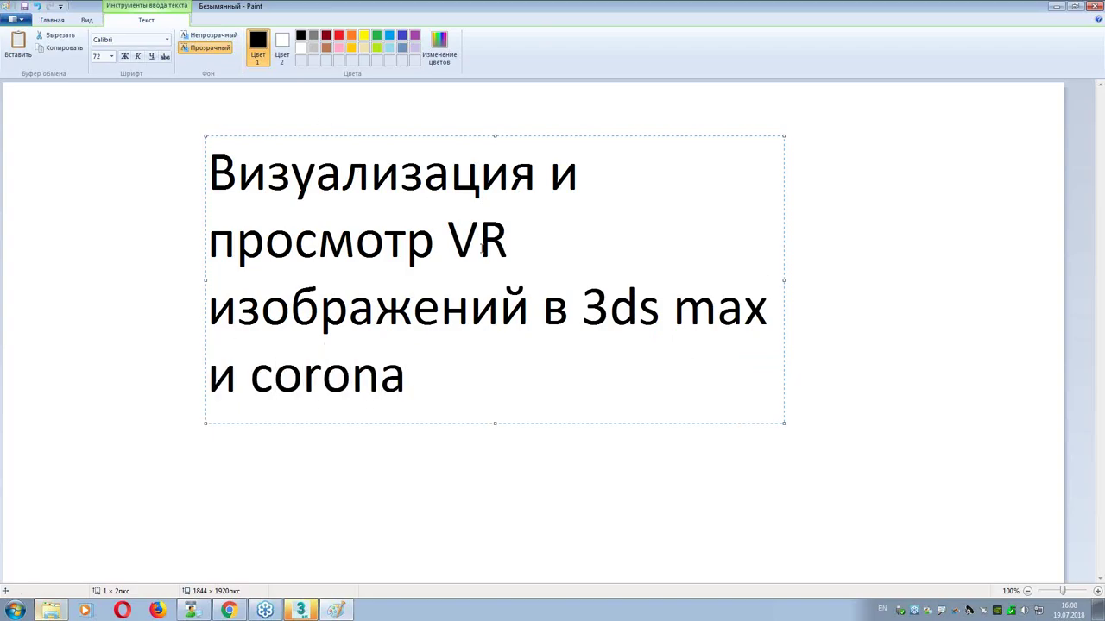
- Resize the text box and set the title text to 48 pt
{"action": "double_click", "coordinate": [447, 371]}
{"action": "left_click_drag", "start_coordinate": [448, 372], "coordinate": [188, 178]}
{"action": "left_click", "coordinate": [462, 248]}
{"action": "mouse_move", "coordinate": [782, 279]}
{"action": "left_mouse_down"}
{"action": "mouse_move", "coordinate": [1014, 286]}
{"action": "mouse_move", "coordinate": [868, 279]}
{"action": "mouse_move", "coordinate": [918, 280]}
{"action": "left_mouse_up"}
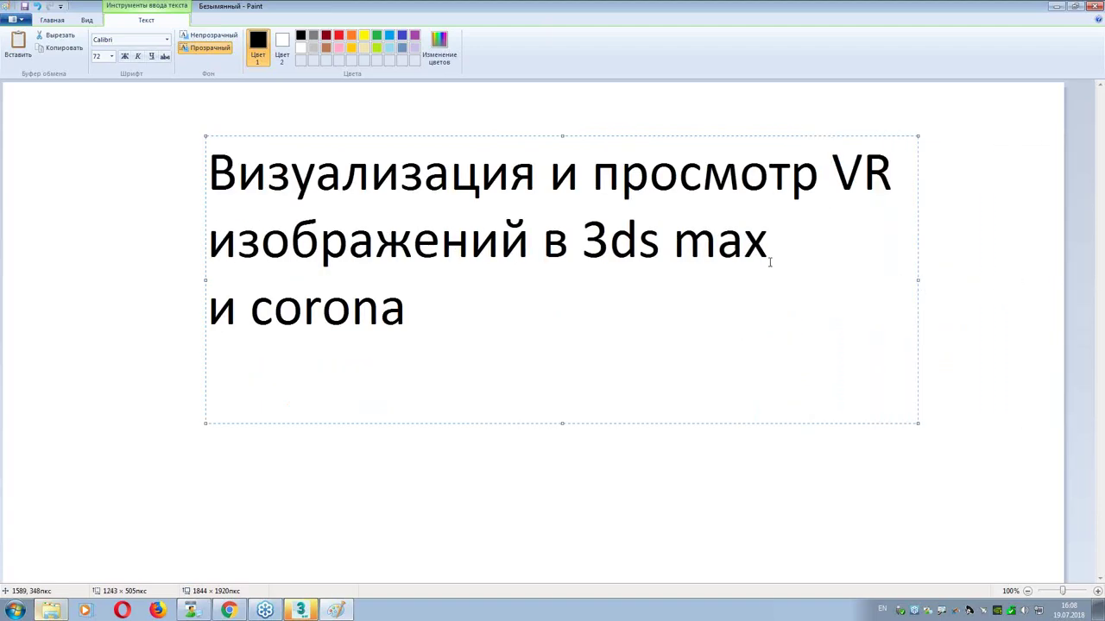
{"action": "left_click_drag", "start_coordinate": [408, 310], "coordinate": [203, 177]}
{"action": "left_click", "coordinate": [111, 56]}
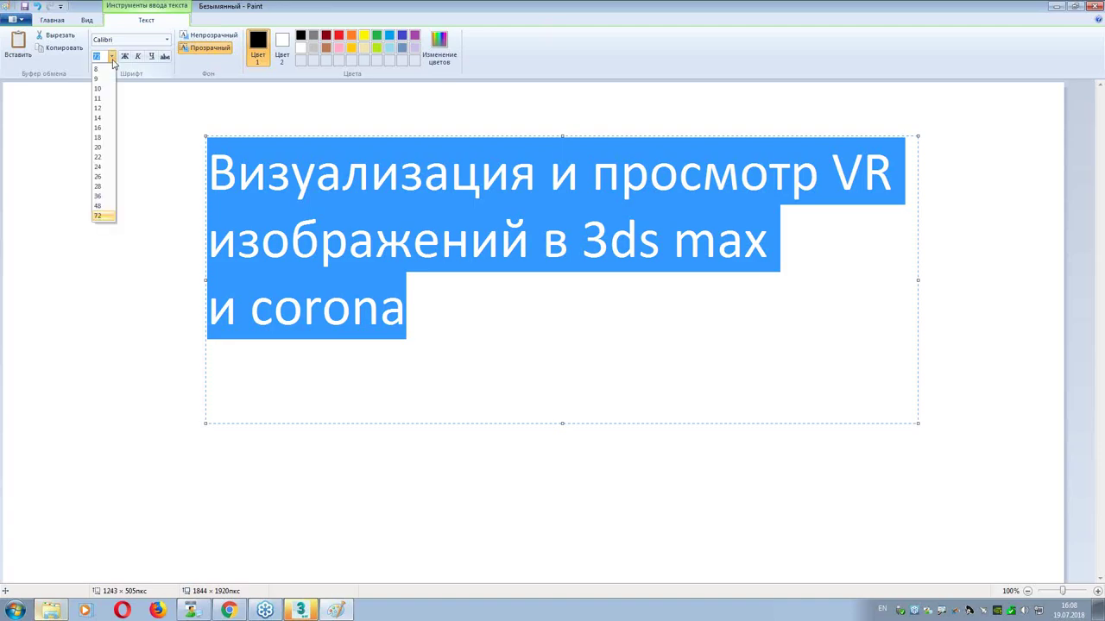
{"action": "left_click", "coordinate": [98, 207]}
{"action": "left_click", "coordinate": [357, 249]}
- Join 'и corona' onto the '3ds max' line and append 'renderer'
{"action": "left_click", "coordinate": [357, 204]}
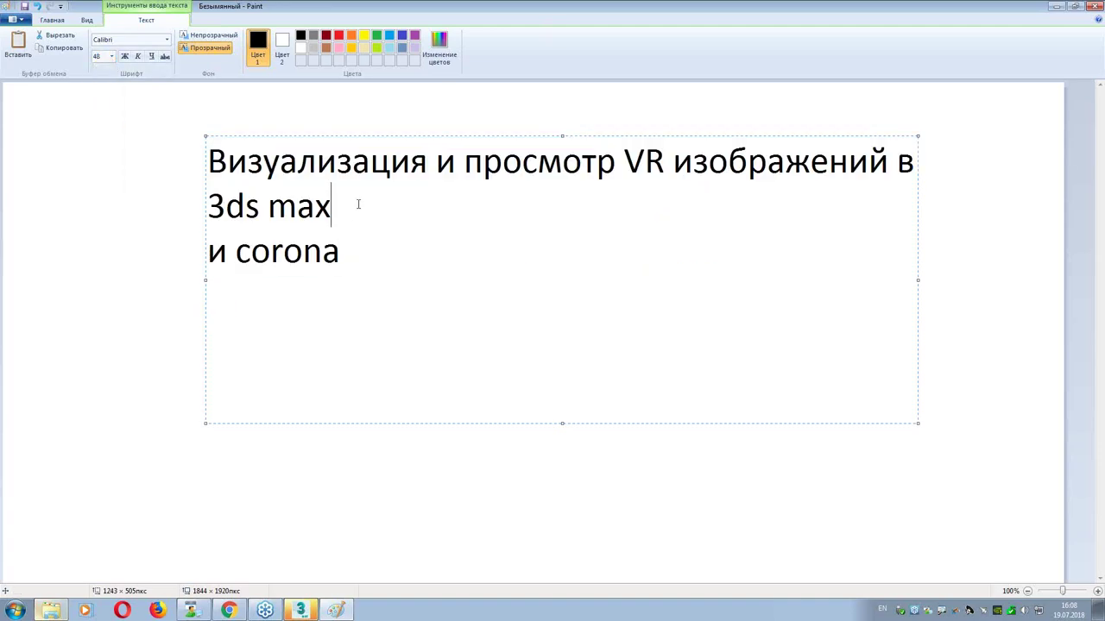
{"action": "key", "text": "Delete"}
{"action": "key", "text": "End"}
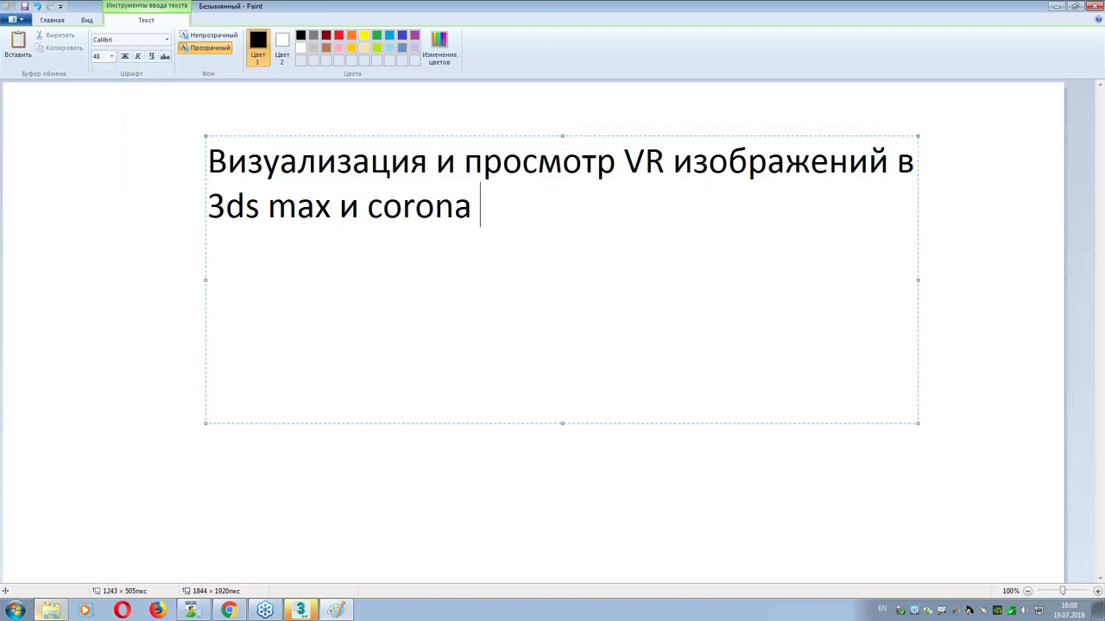
{"action": "type", "text": "к"}
{"action": "key", "text": "BackSpace"}
{"action": "type", "text": "render"}
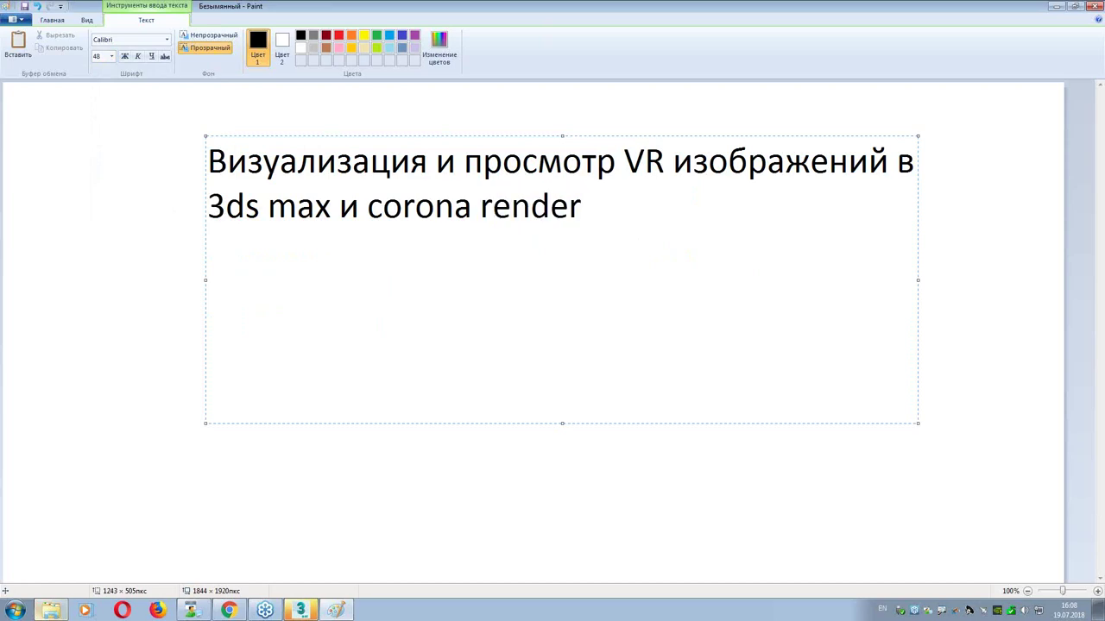
{"action": "type", "text": "er"}
{"action": "left_click", "coordinate": [889, 163]}
- Break the title after 'изображений' and switch to the Netop class list window
{"action": "key", "text": "Return"}
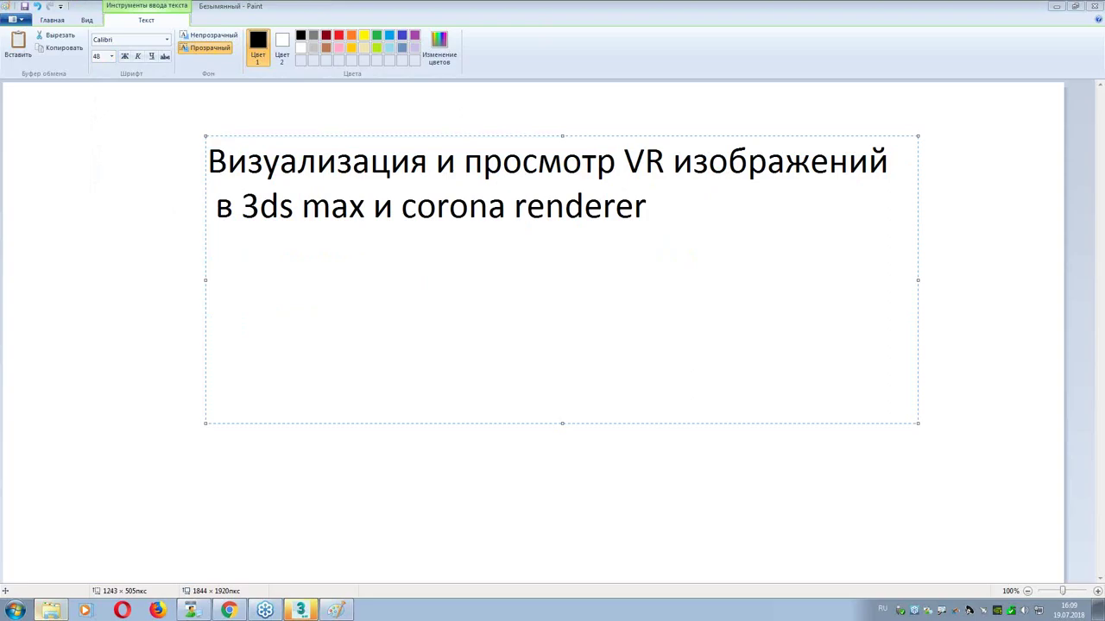
{"action": "left_click", "coordinate": [302, 611]}
- Select the student computers and browse the Управление, Средства, Параметры and Контроль command tabs
{"action": "left_click_drag", "start_coordinate": [339, 428], "coordinate": [78, 103]}
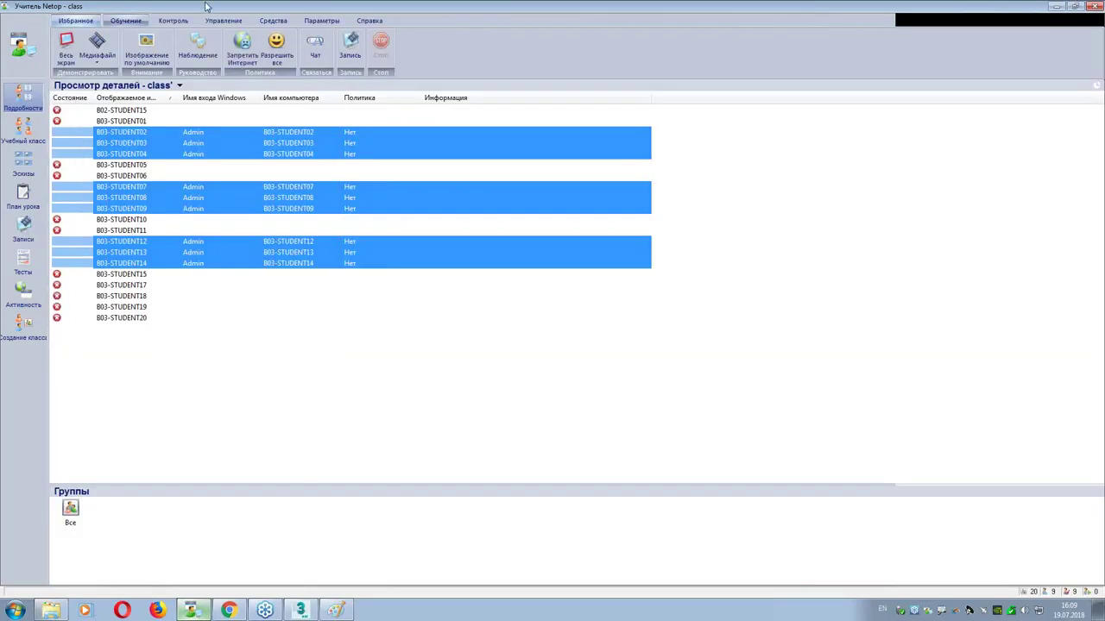
{"action": "left_click", "coordinate": [126, 21]}
{"action": "left_click", "coordinate": [224, 21]}
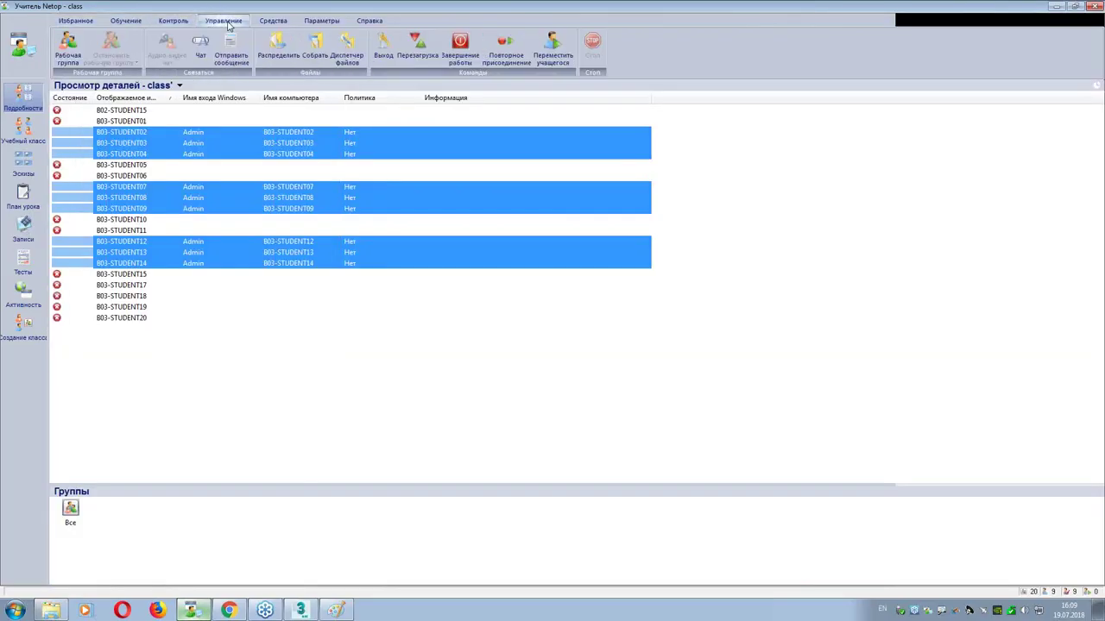
{"action": "left_click", "coordinate": [273, 20]}
{"action": "left_click", "coordinate": [321, 21]}
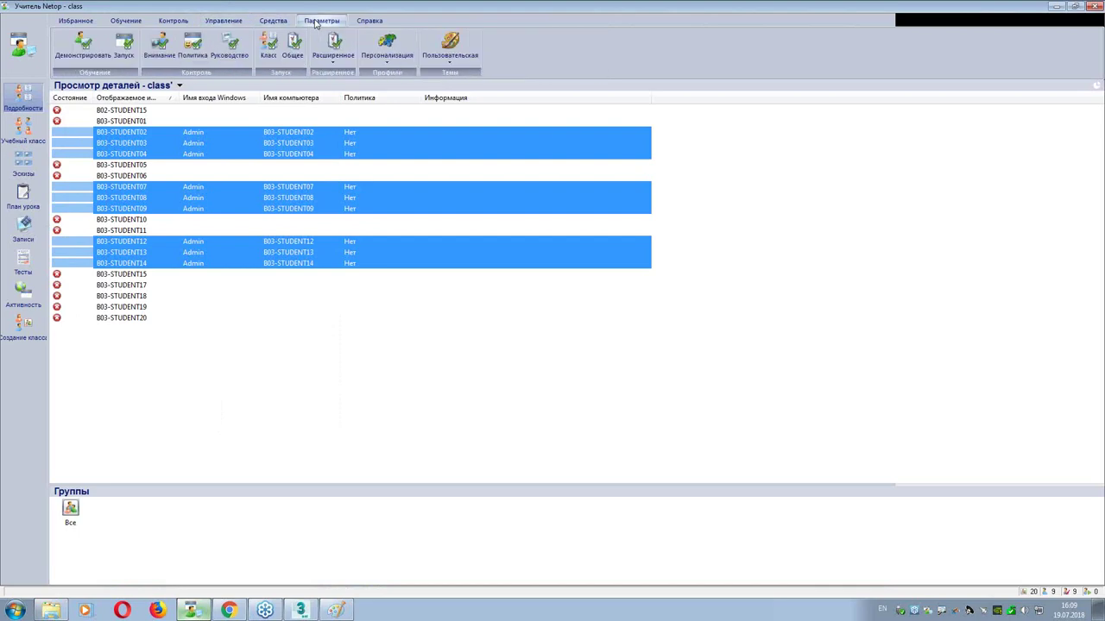
{"action": "left_click", "coordinate": [172, 20]}
{"action": "left_click", "coordinate": [223, 21]}
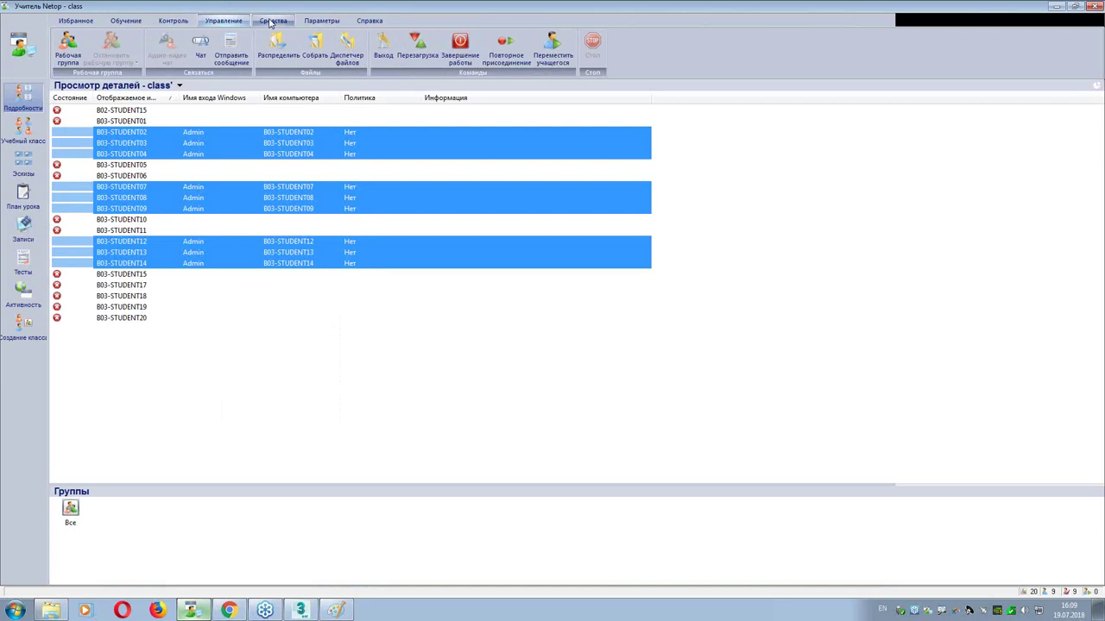
{"action": "left_click", "coordinate": [273, 21]}
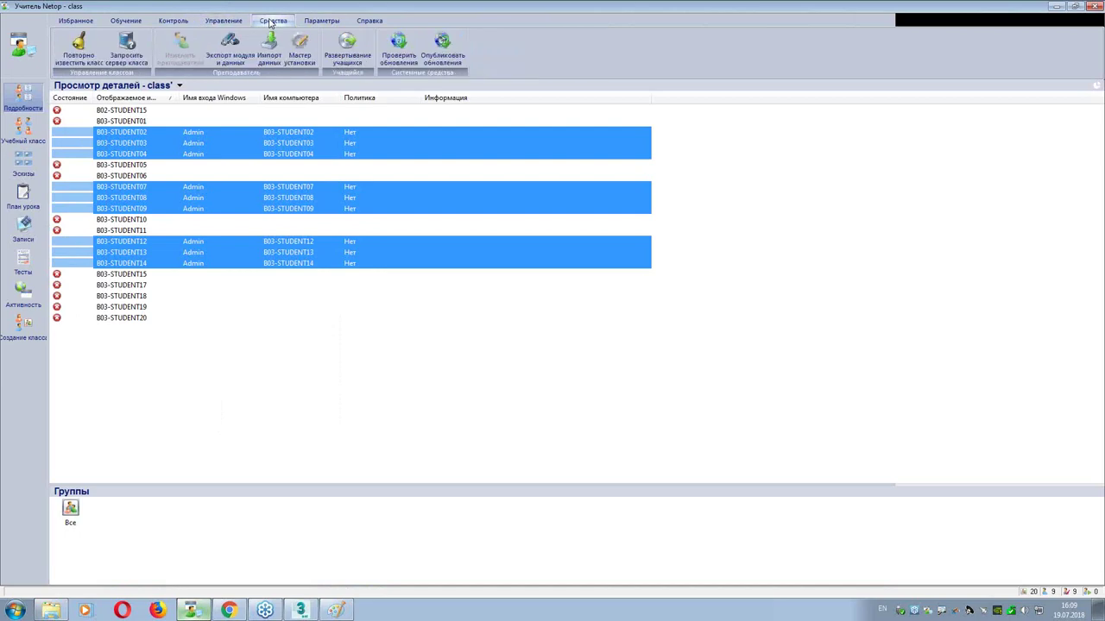
{"action": "left_click", "coordinate": [321, 21]}
{"action": "left_click", "coordinate": [186, 22]}
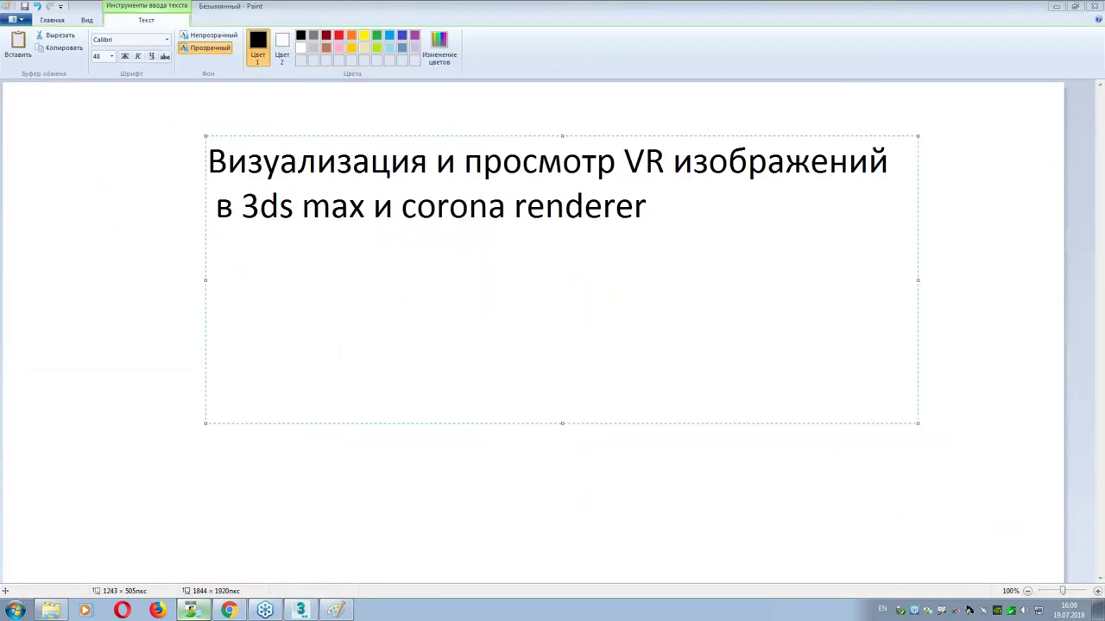
{"action": "key", "text": "alt+shift"}
{"action": "key", "text": "alt+shift"}
- Add version numbers to the title: '1.7' after 'renderer' and '2018' after 'max'
{"action": "left_click", "coordinate": [674, 209]}
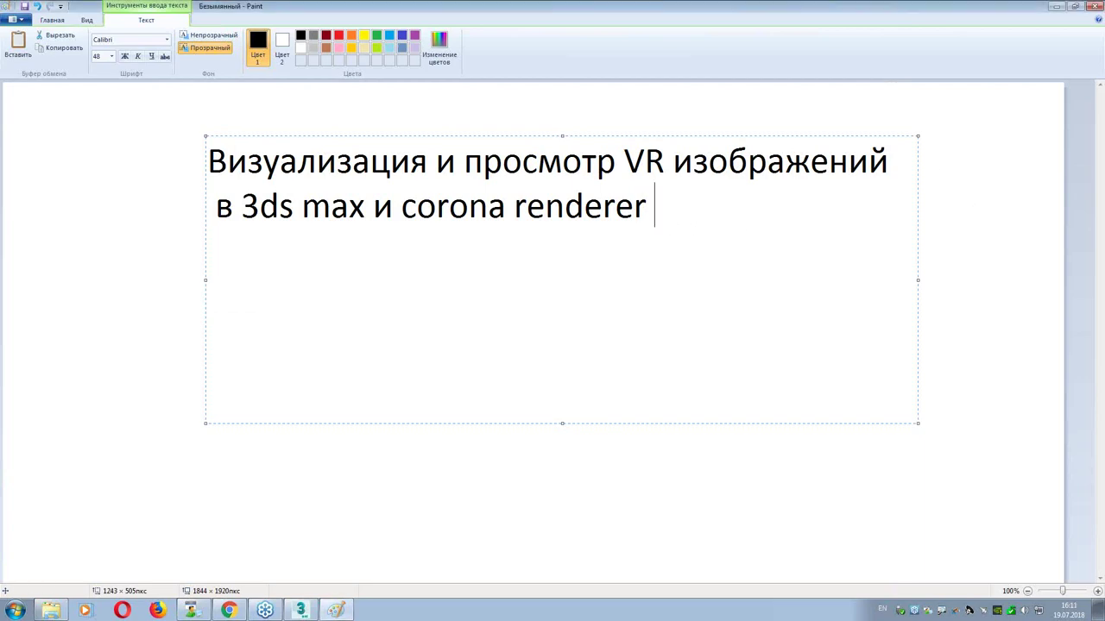
{"action": "type", "text": "1.7"}
{"action": "key", "text": "Left"}
{"action": "key", "text": "Left"}
{"action": "key", "text": "Left"}
{"action": "key", "text": "Left"}
{"action": "key", "text": "Left"}
{"action": "key", "text": "Left"}
{"action": "key", "text": "Left"}
{"action": "key", "text": "Left"}
{"action": "type", "text": "2"}
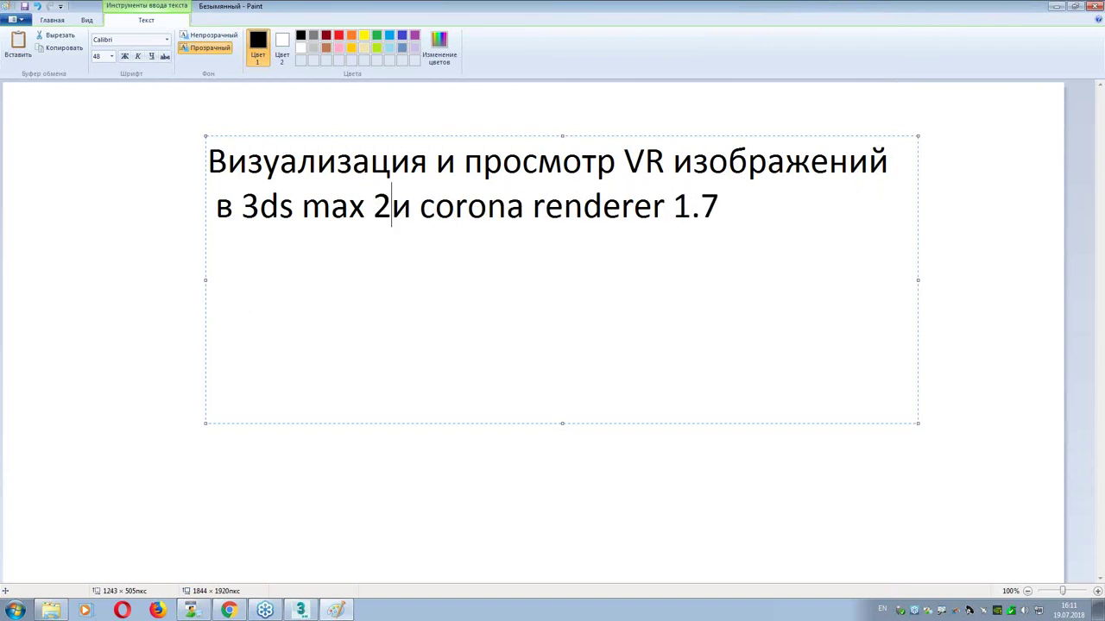
{"action": "type", "text": "018"}
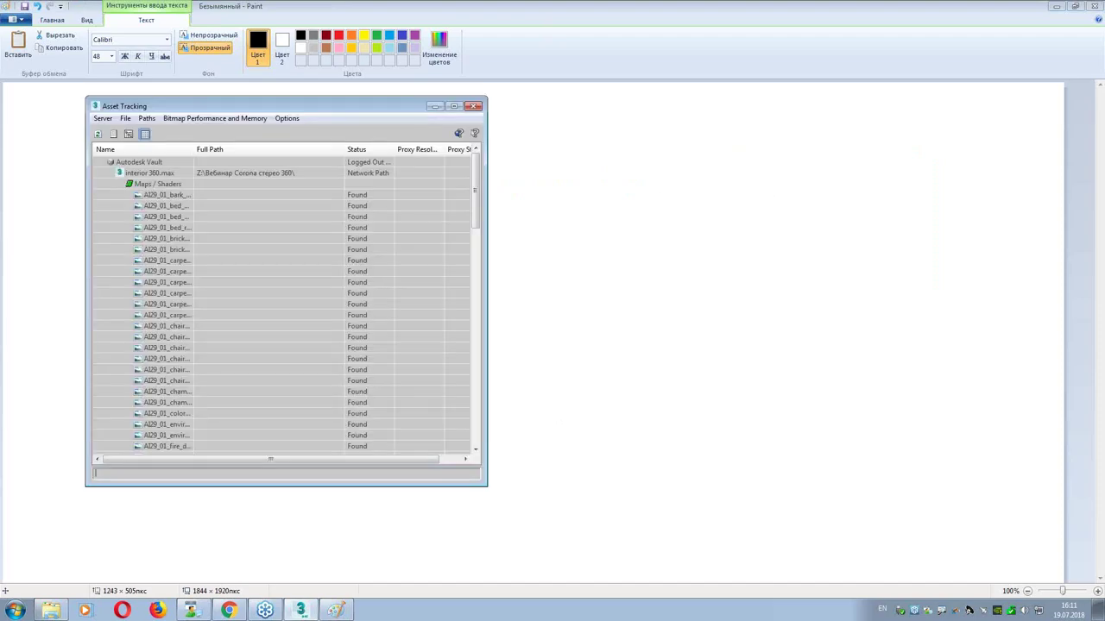
- Nudge the Asset Tracking window aside to reveal the GroundControl_Punch2.cube LUT error
{"action": "left_click_drag", "start_coordinate": [286, 102], "coordinate": [294, 111]}
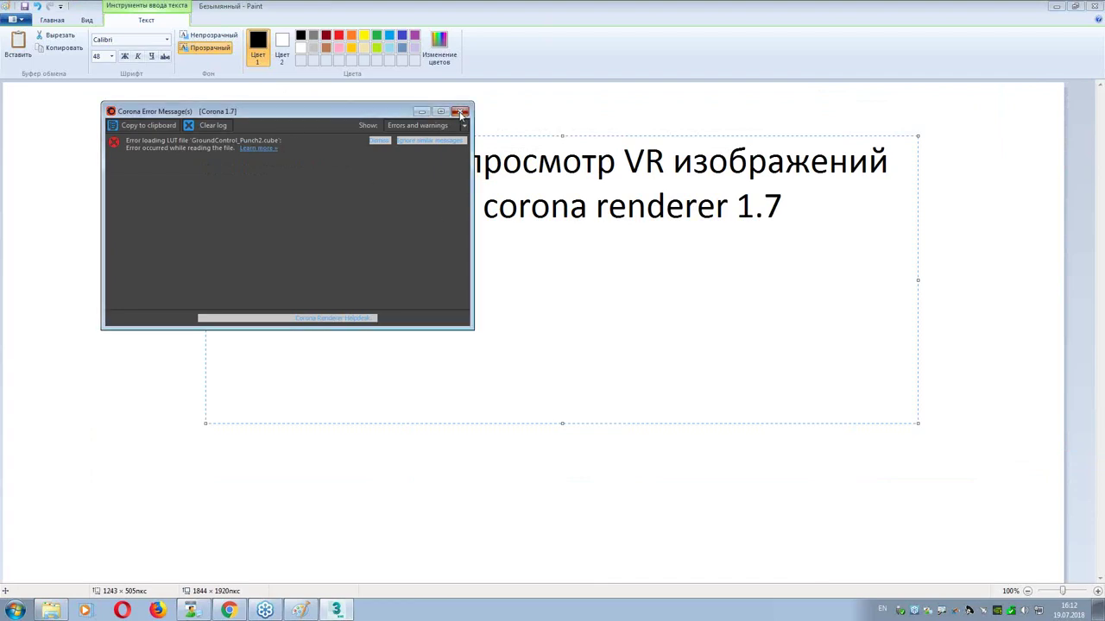
- Point the scene's asset path to the Вебинар Corona стерео 360 folder and dismiss the Corona errors
{"action": "left_click", "coordinate": [461, 113]}
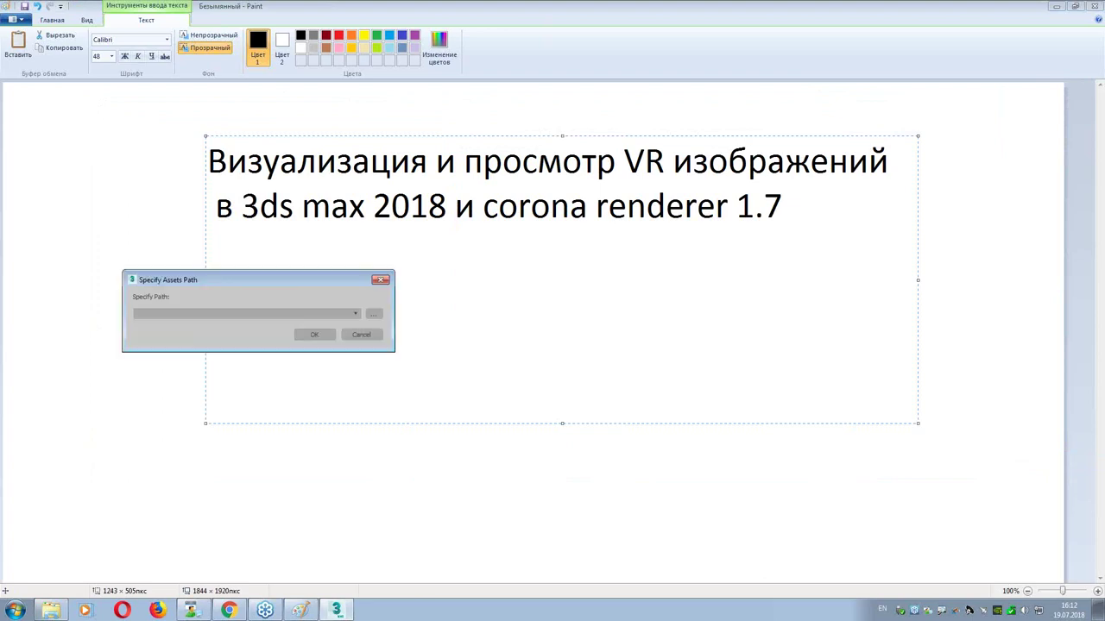
{"action": "left_click", "coordinate": [372, 317]}
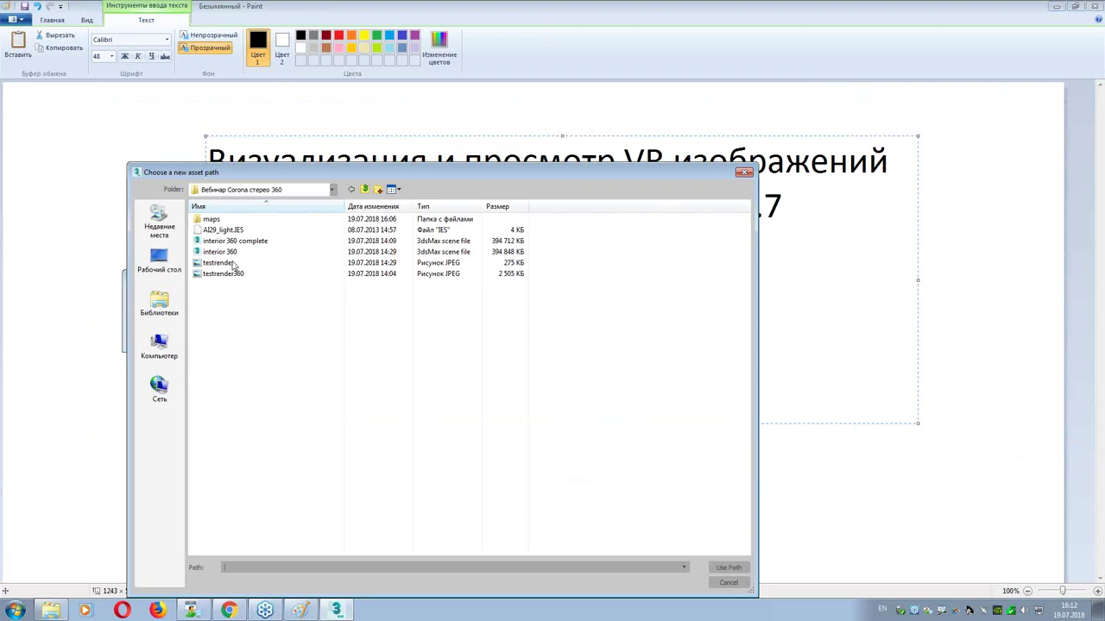
{"action": "left_click", "coordinate": [243, 190]}
{"action": "left_click", "coordinate": [248, 299]}
{"action": "left_click", "coordinate": [728, 567]}
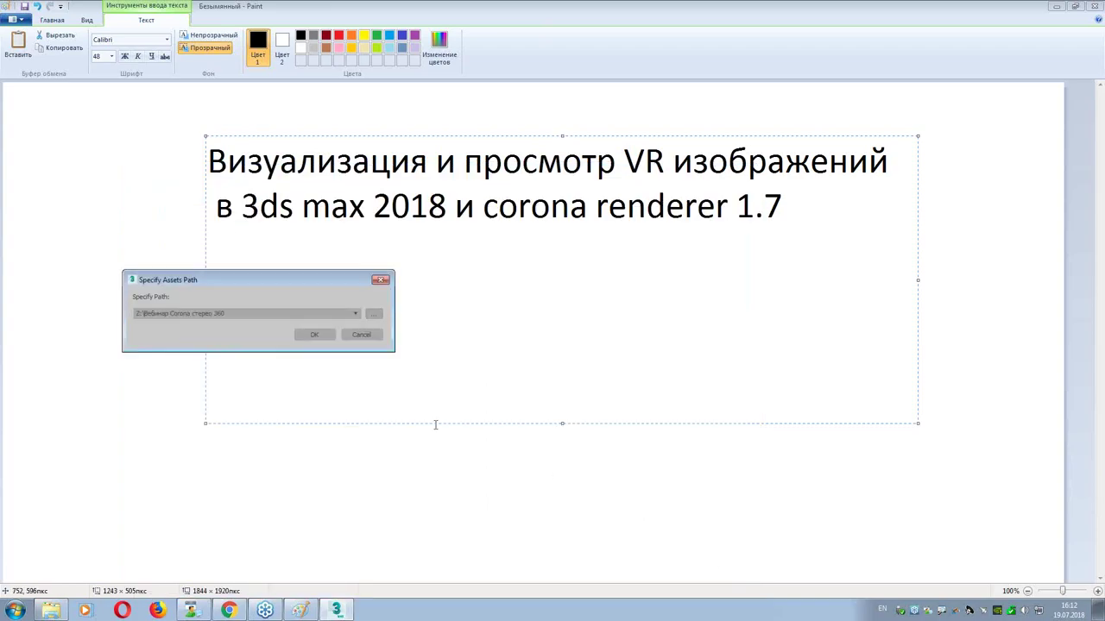
{"action": "left_click", "coordinate": [314, 334]}
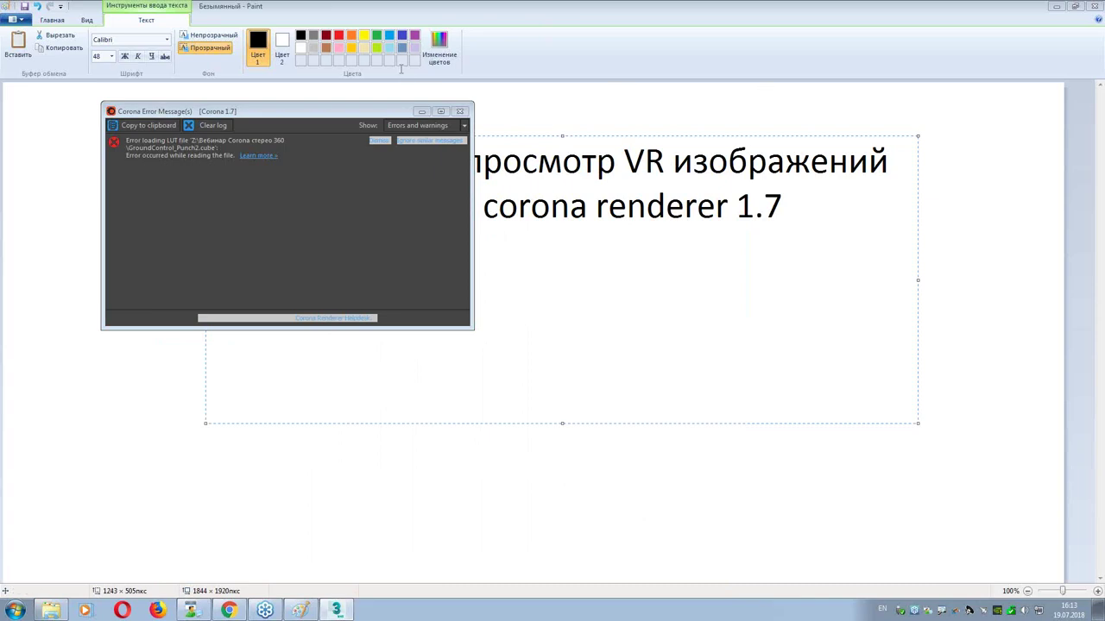
{"action": "left_click", "coordinate": [402, 6]}
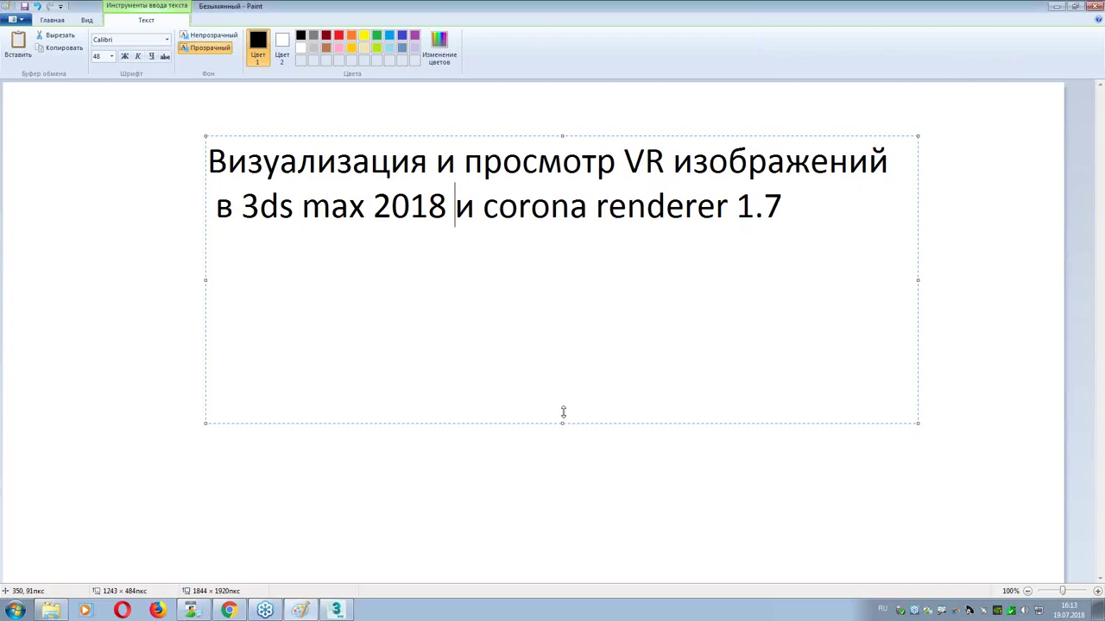
- Fit the text box to the two title lines, move it top-left and commit it
{"action": "left_click_drag", "start_coordinate": [564, 424], "coordinate": [544, 235]}
{"action": "left_click_drag", "start_coordinate": [508, 135], "coordinate": [476, 106]}
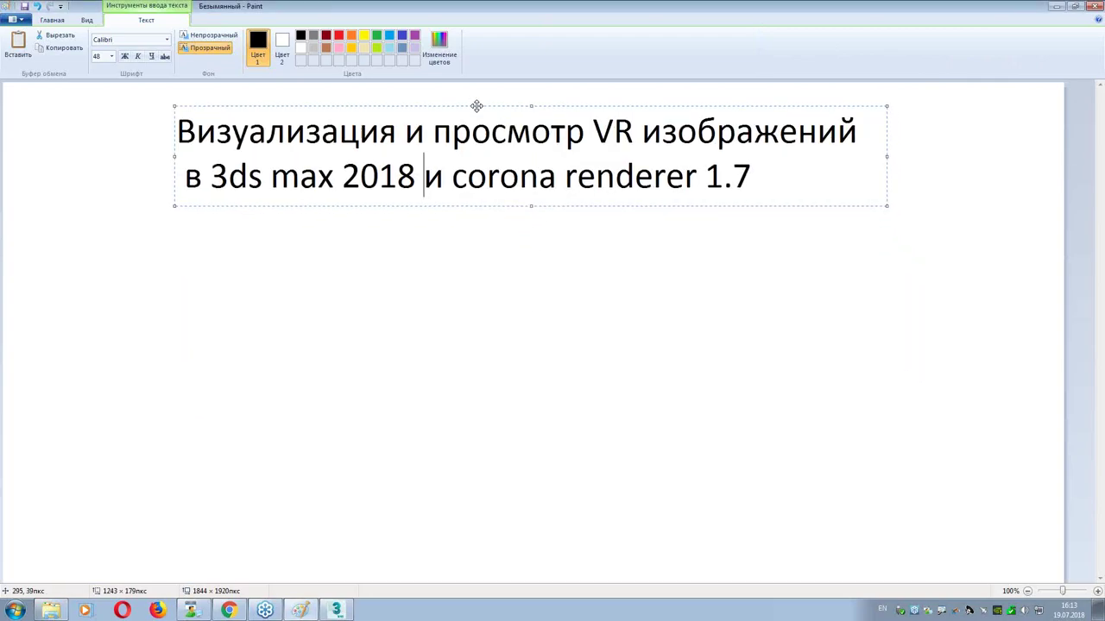
{"action": "left_click", "coordinate": [483, 289]}
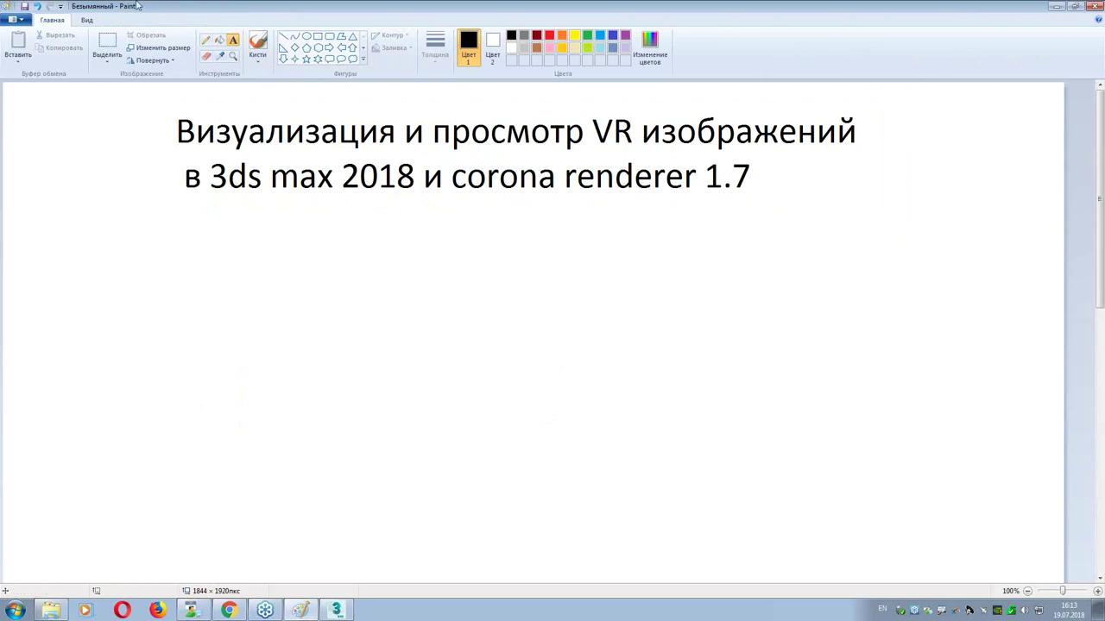
- Sketch a rough rectangle on the left of the canvas with the Pencil
{"action": "left_click", "coordinate": [206, 40]}
{"action": "left_click_drag", "start_coordinate": [195, 253], "coordinate": [196, 304]}
{"action": "mouse_move", "coordinate": [197, 315]}
{"action": "left_mouse_down"}
{"action": "mouse_move", "coordinate": [198, 326]}
{"action": "mouse_move", "coordinate": [346, 358]}
{"action": "mouse_move", "coordinate": [340, 262]}
{"action": "mouse_move", "coordinate": [187, 256]}
{"action": "mouse_move", "coordinate": [199, 356]}
{"action": "mouse_move", "coordinate": [353, 354]}
{"action": "mouse_move", "coordinate": [346, 264]}
{"action": "mouse_move", "coordinate": [169, 271]}
{"action": "left_mouse_up"}
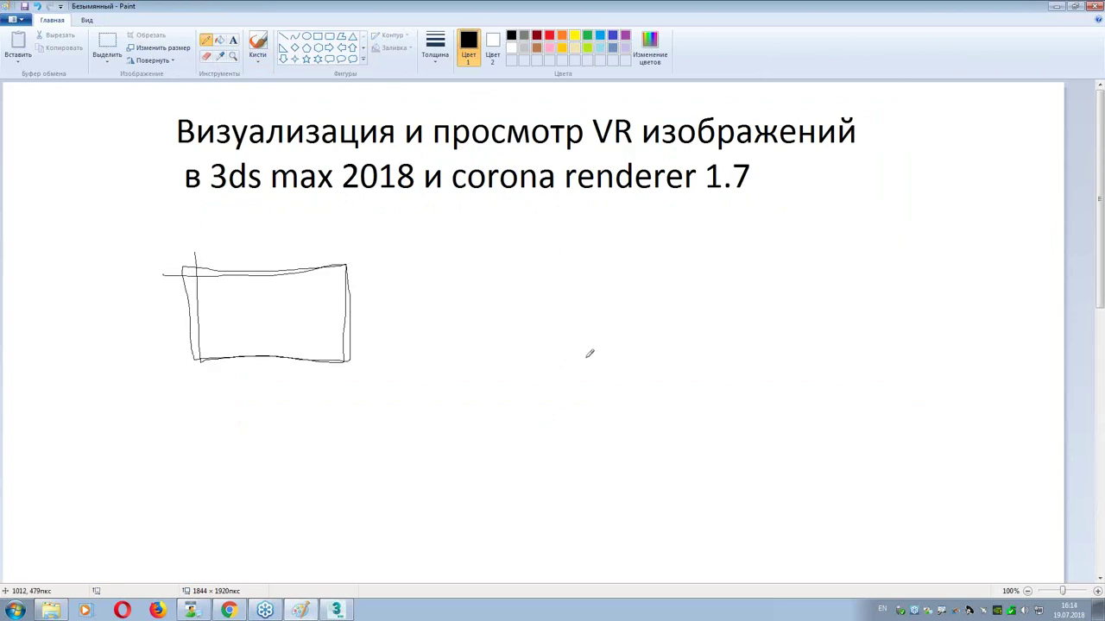
- Sketch a circle with a centre line, an inner square with diagonals and side arcs
{"action": "left_click_drag", "start_coordinate": [547, 252], "coordinate": [547, 266]}
{"action": "left_click_drag", "start_coordinate": [547, 291], "coordinate": [546, 305]}
{"action": "left_click_drag", "start_coordinate": [544, 345], "coordinate": [542, 367]}
{"action": "mouse_move", "coordinate": [538, 404]}
{"action": "left_mouse_down"}
{"action": "mouse_move", "coordinate": [537, 425]}
{"action": "mouse_move", "coordinate": [522, 259]}
{"action": "mouse_move", "coordinate": [612, 283]}
{"action": "left_mouse_up"}
{"action": "left_click", "coordinate": [540, 444]}
{"action": "mouse_move", "coordinate": [619, 300]}
{"action": "left_mouse_down"}
{"action": "mouse_move", "coordinate": [628, 331]}
{"action": "mouse_move", "coordinate": [543, 404]}
{"action": "mouse_move", "coordinate": [485, 283]}
{"action": "mouse_move", "coordinate": [616, 273]}
{"action": "mouse_move", "coordinate": [586, 398]}
{"action": "mouse_move", "coordinate": [477, 298]}
{"action": "left_mouse_up"}
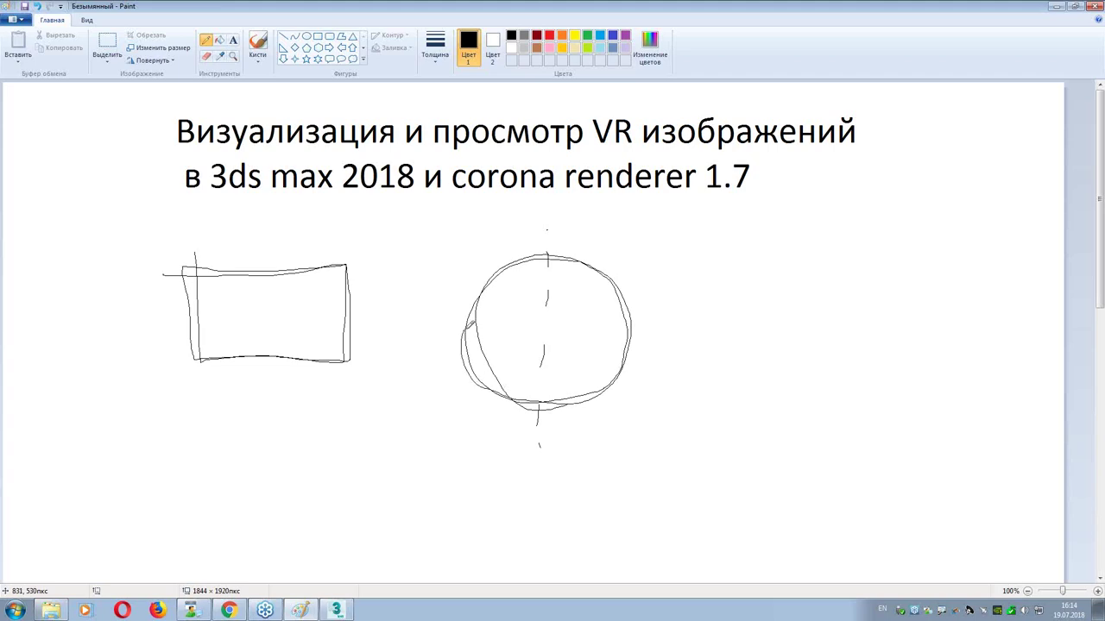
{"action": "mouse_move", "coordinate": [545, 324]}
{"action": "left_mouse_down"}
{"action": "mouse_move", "coordinate": [543, 356]}
{"action": "mouse_move", "coordinate": [541, 336]}
{"action": "mouse_move", "coordinate": [497, 292]}
{"action": "mouse_move", "coordinate": [594, 282]}
{"action": "mouse_move", "coordinate": [542, 330]}
{"action": "mouse_move", "coordinate": [497, 293]}
{"action": "mouse_move", "coordinate": [588, 273]}
{"action": "mouse_move", "coordinate": [590, 367]}
{"action": "mouse_move", "coordinate": [545, 369]}
{"action": "left_mouse_up"}
{"action": "mouse_move", "coordinate": [507, 297]}
{"action": "left_mouse_down"}
{"action": "mouse_move", "coordinate": [504, 368]}
{"action": "mouse_move", "coordinate": [542, 330]}
{"action": "mouse_move", "coordinate": [585, 357]}
{"action": "left_mouse_up"}
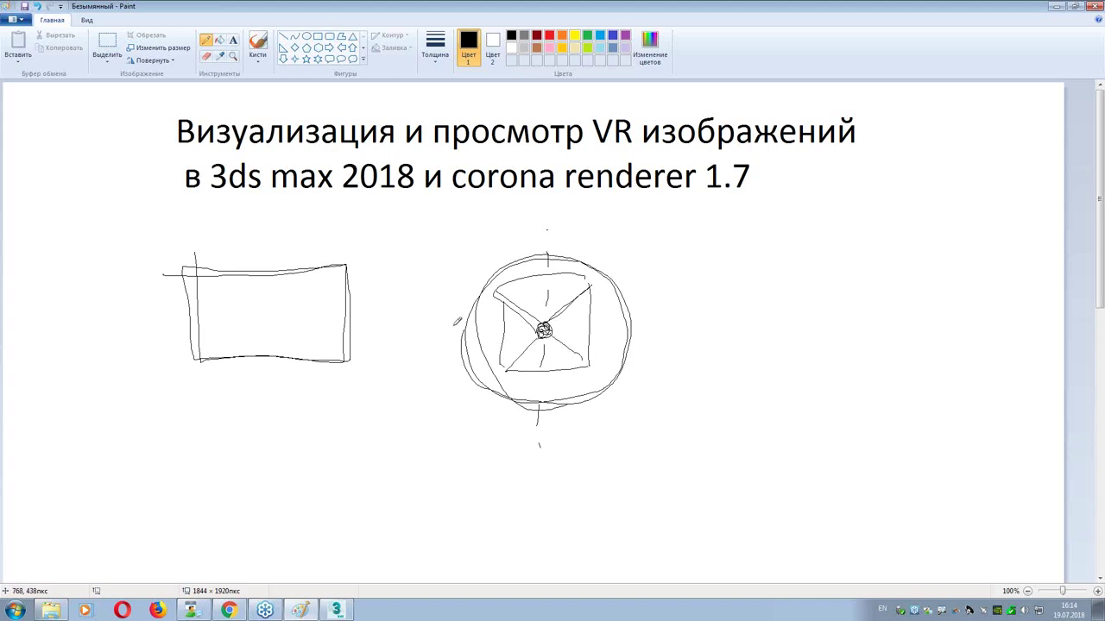
{"action": "mouse_move", "coordinate": [466, 310]}
{"action": "left_mouse_down"}
{"action": "mouse_move", "coordinate": [444, 313]}
{"action": "mouse_move", "coordinate": [422, 379]}
{"action": "mouse_move", "coordinate": [605, 404]}
{"action": "left_mouse_up"}
{"action": "mouse_move", "coordinate": [625, 398]}
{"action": "left_mouse_down"}
{"action": "mouse_move", "coordinate": [688, 325]}
{"action": "mouse_move", "coordinate": [602, 307]}
{"action": "mouse_move", "coordinate": [624, 285]}
{"action": "left_mouse_up"}
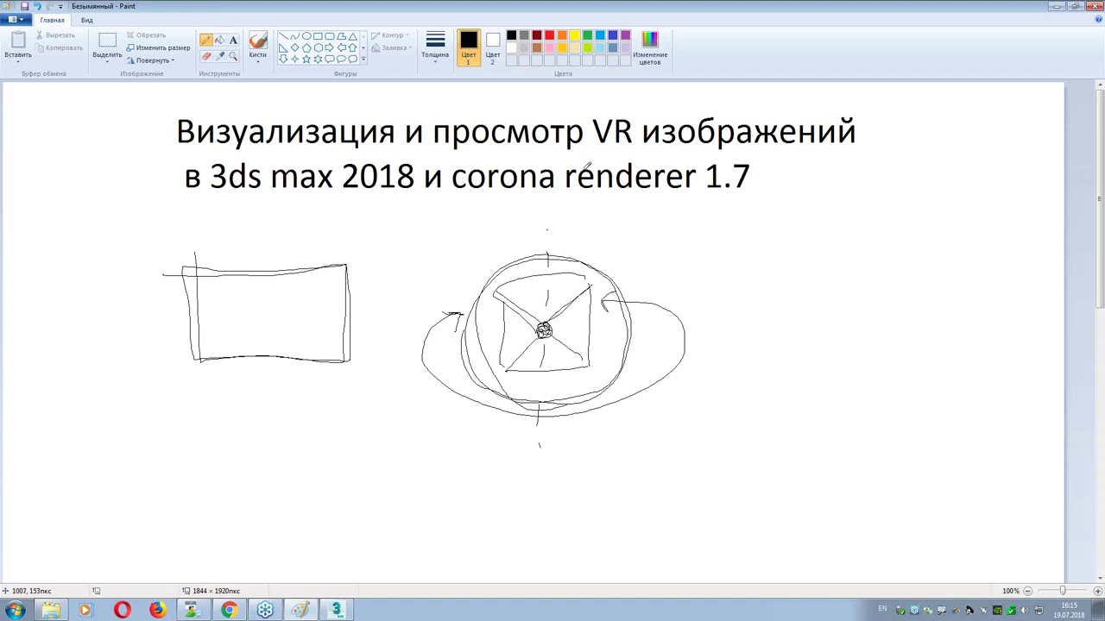
- Underline VR and sketch a wide right rectangle with a wavy line, labelled 1 and 2
{"action": "left_click_drag", "start_coordinate": [595, 148], "coordinate": [636, 143]}
{"action": "mouse_move", "coordinate": [737, 240]}
{"action": "left_mouse_down"}
{"action": "mouse_move", "coordinate": [739, 328]}
{"action": "mouse_move", "coordinate": [981, 316]}
{"action": "mouse_move", "coordinate": [989, 227]}
{"action": "mouse_move", "coordinate": [821, 227]}
{"action": "mouse_move", "coordinate": [733, 269]}
{"action": "mouse_move", "coordinate": [738, 315]}
{"action": "left_mouse_up"}
{"action": "left_click_drag", "start_coordinate": [813, 200], "coordinate": [853, 219]}
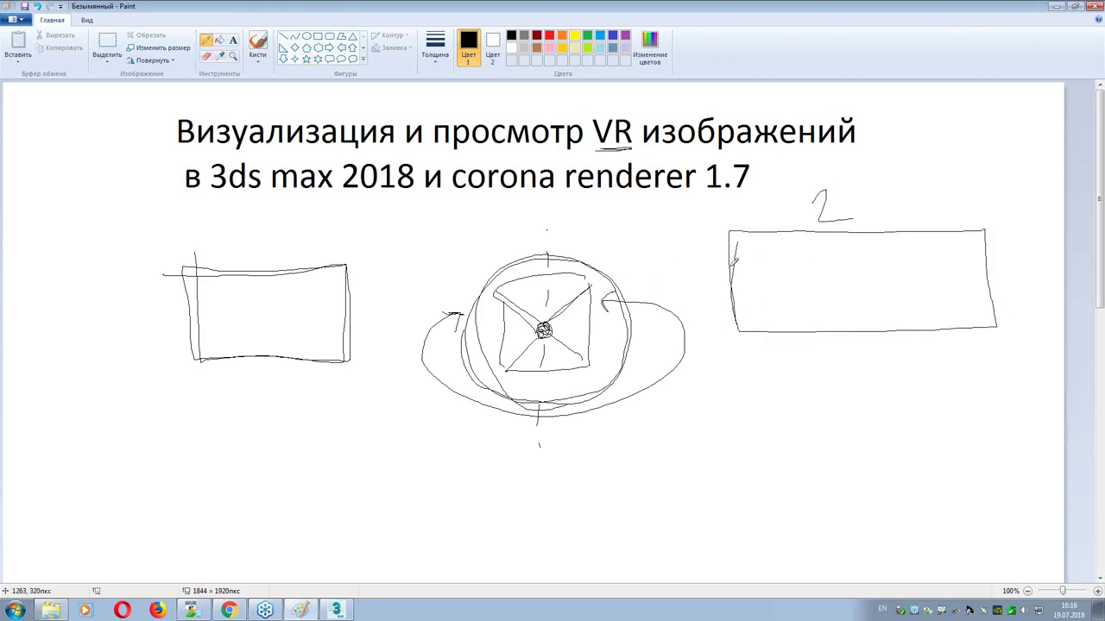
{"action": "mouse_move", "coordinate": [700, 256]}
{"action": "left_mouse_down"}
{"action": "mouse_move", "coordinate": [707, 294]}
{"action": "mouse_move", "coordinate": [811, 276]}
{"action": "mouse_move", "coordinate": [980, 278]}
{"action": "left_mouse_up"}
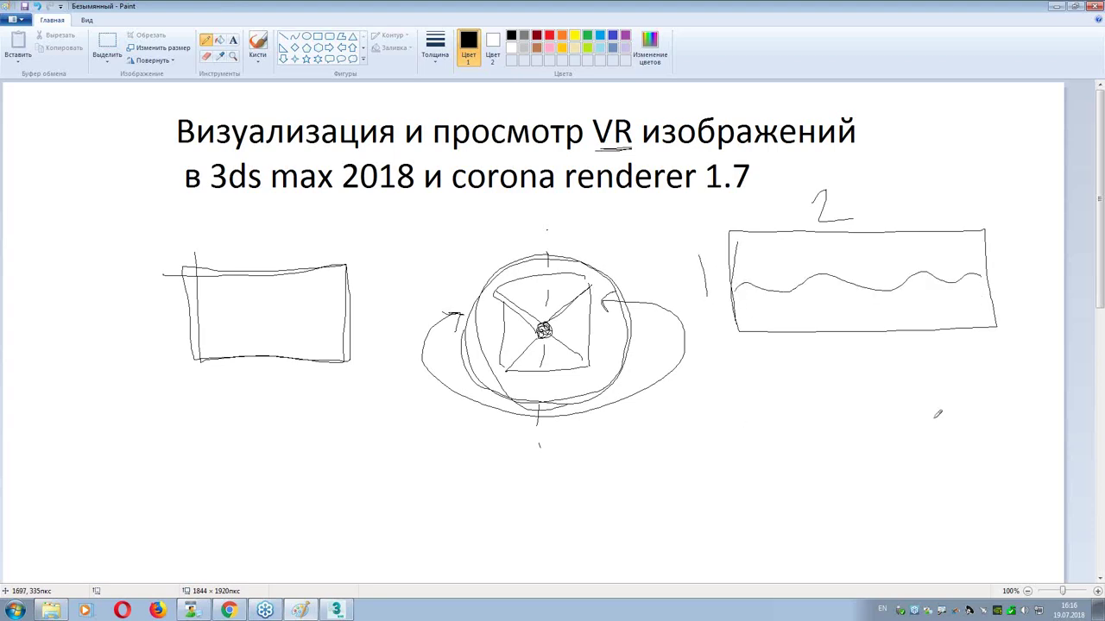
{"action": "left_click", "coordinate": [51, 610]}
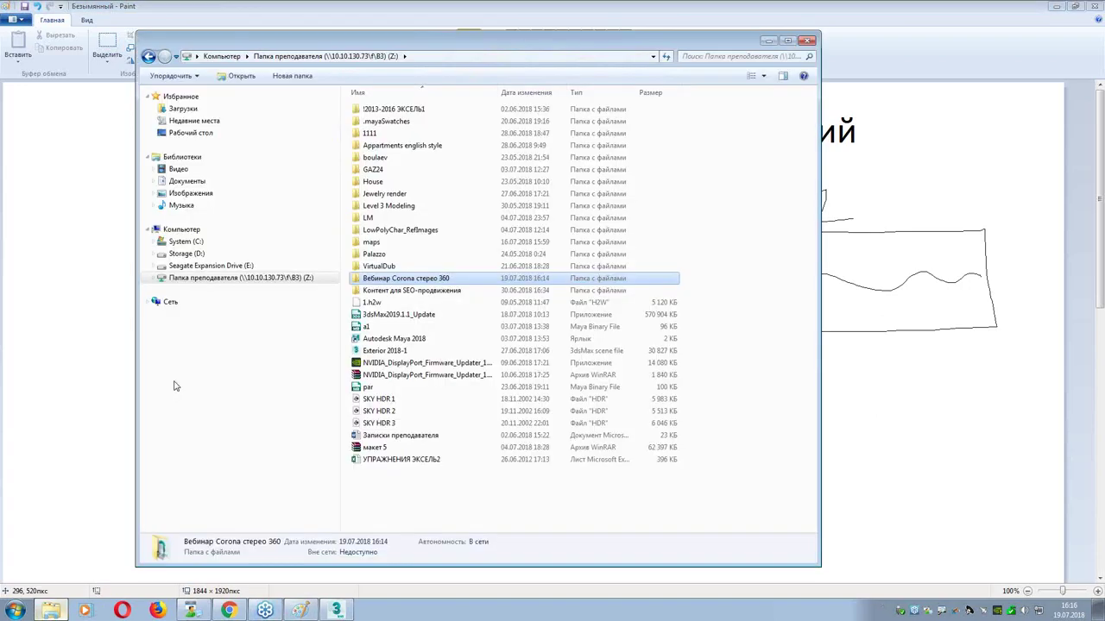
- Open the Dawn Sun HDR from Storage (D:) > Corona Lessons 2018 > HDR Images for IBL
{"action": "left_click", "coordinate": [186, 254]}
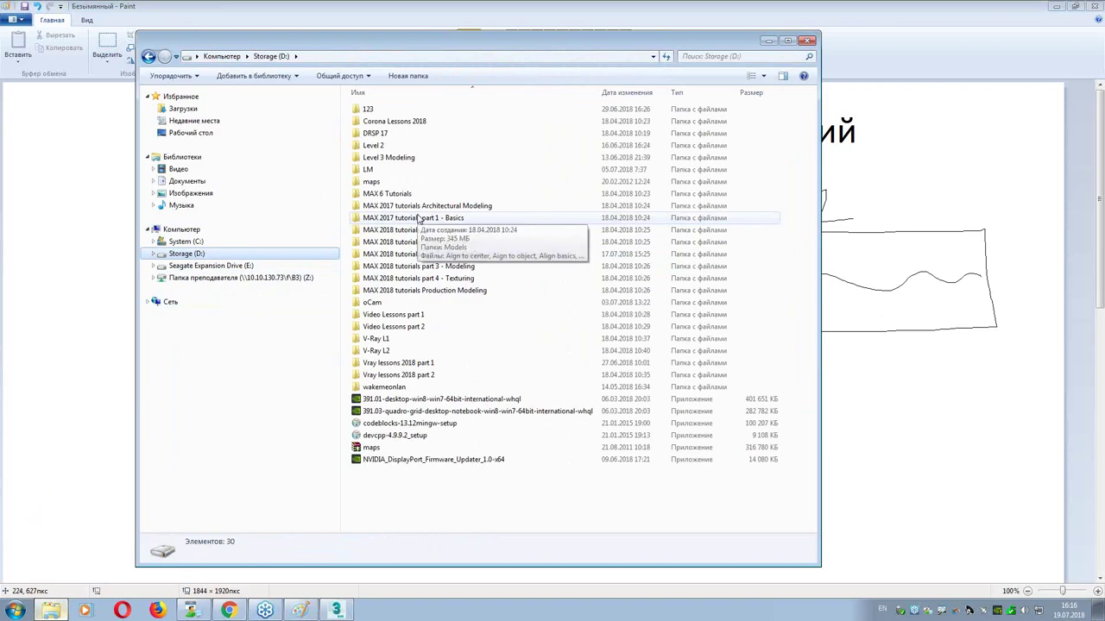
{"action": "double_click", "coordinate": [419, 121]}
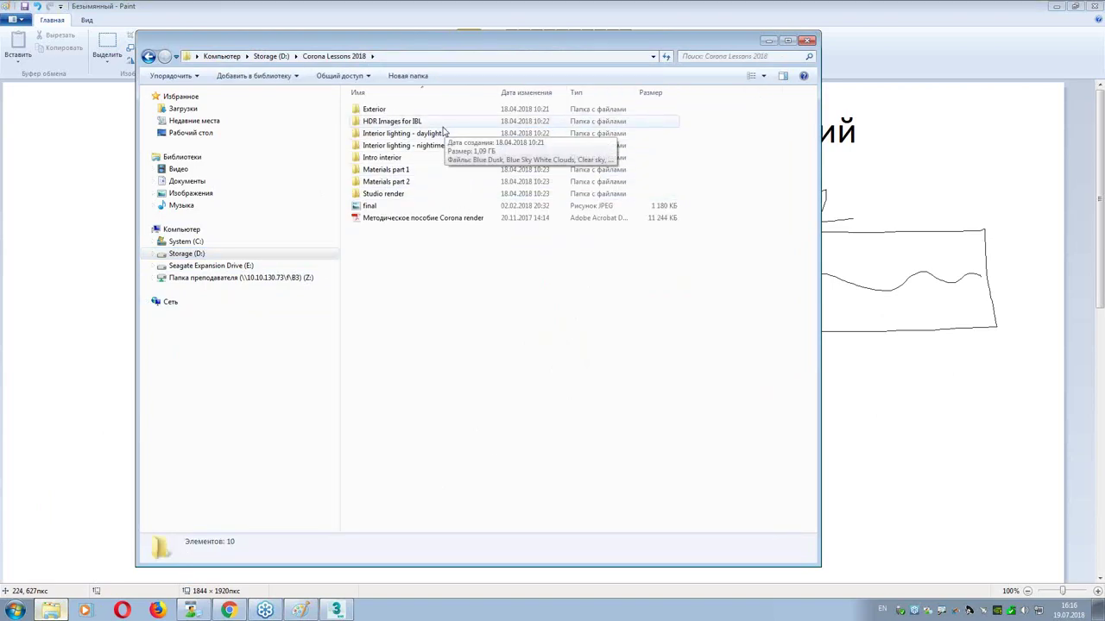
{"action": "double_click", "coordinate": [406, 121]}
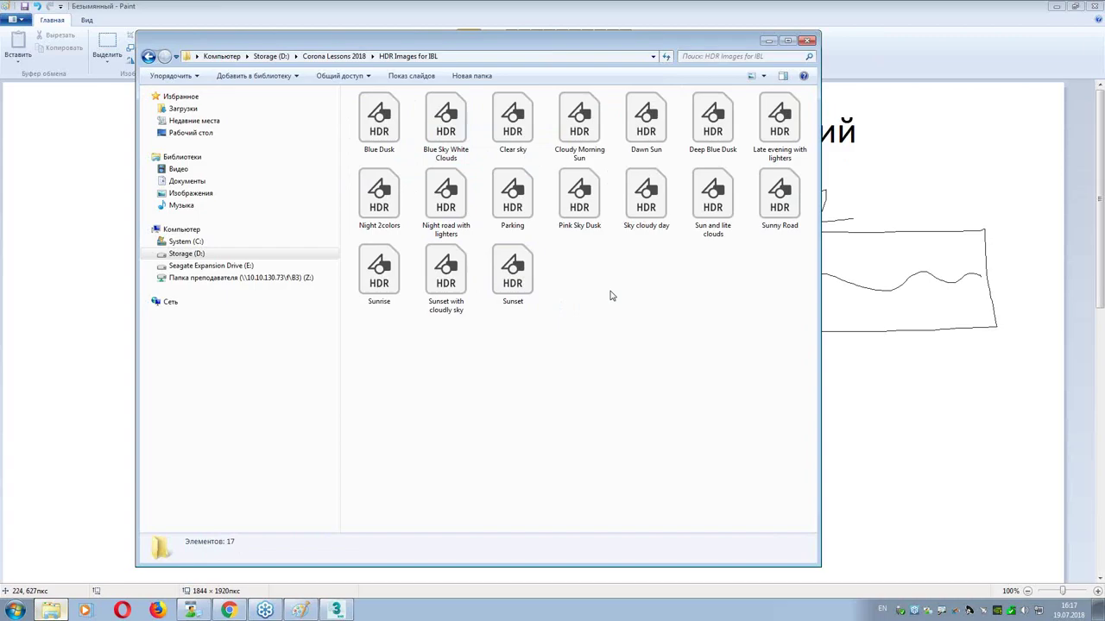
{"action": "double_click", "coordinate": [636, 141]}
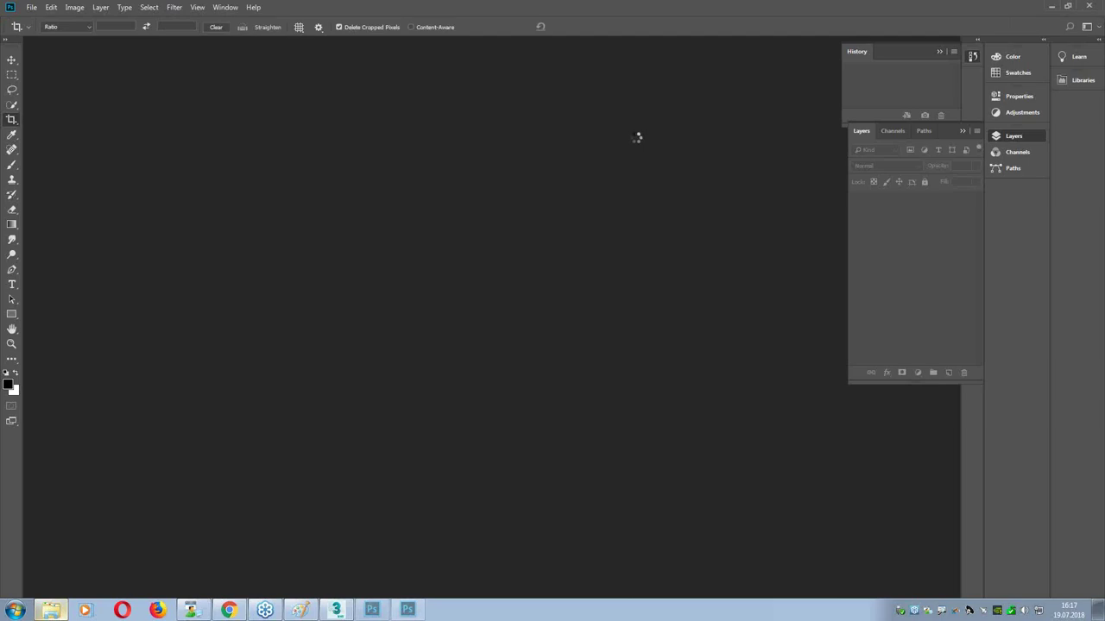
- Open Dawn Sun.hdr without a colour profile, select the Move tool, and return to the Paint sketch
{"action": "left_click", "coordinate": [550, 268]}
{"action": "key", "text": "c"}
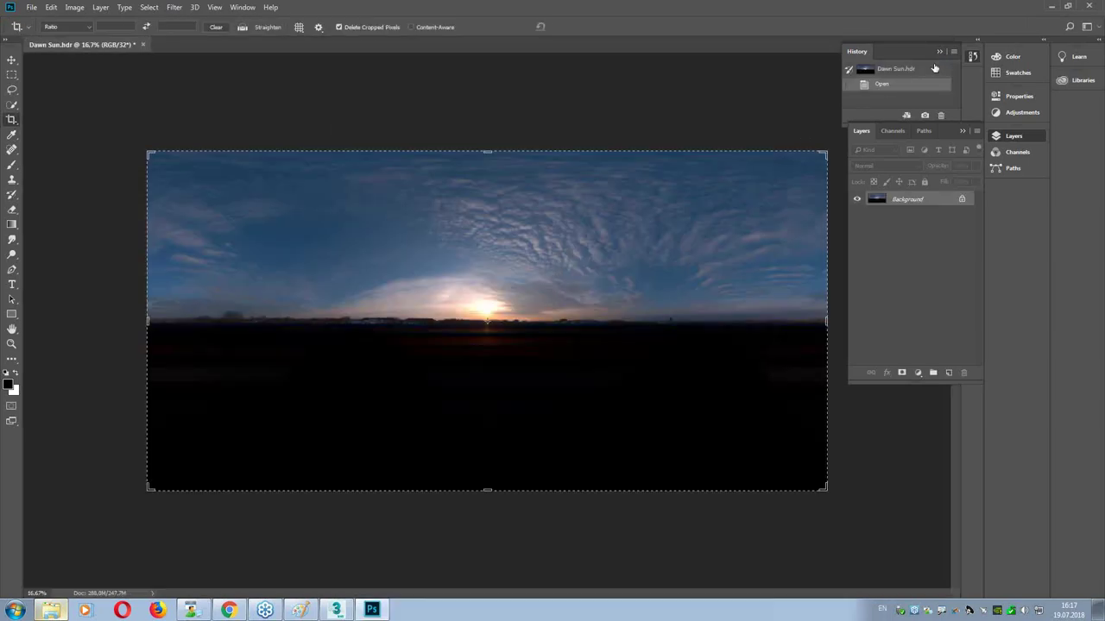
{"action": "left_click", "coordinate": [12, 60]}
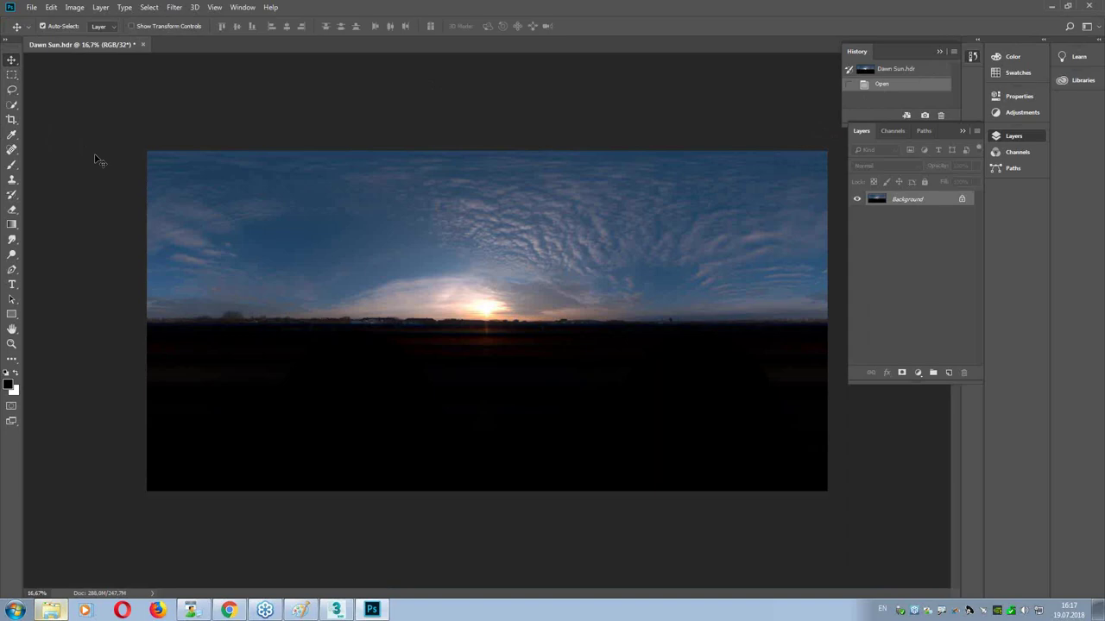
{"action": "left_click", "coordinate": [300, 611]}
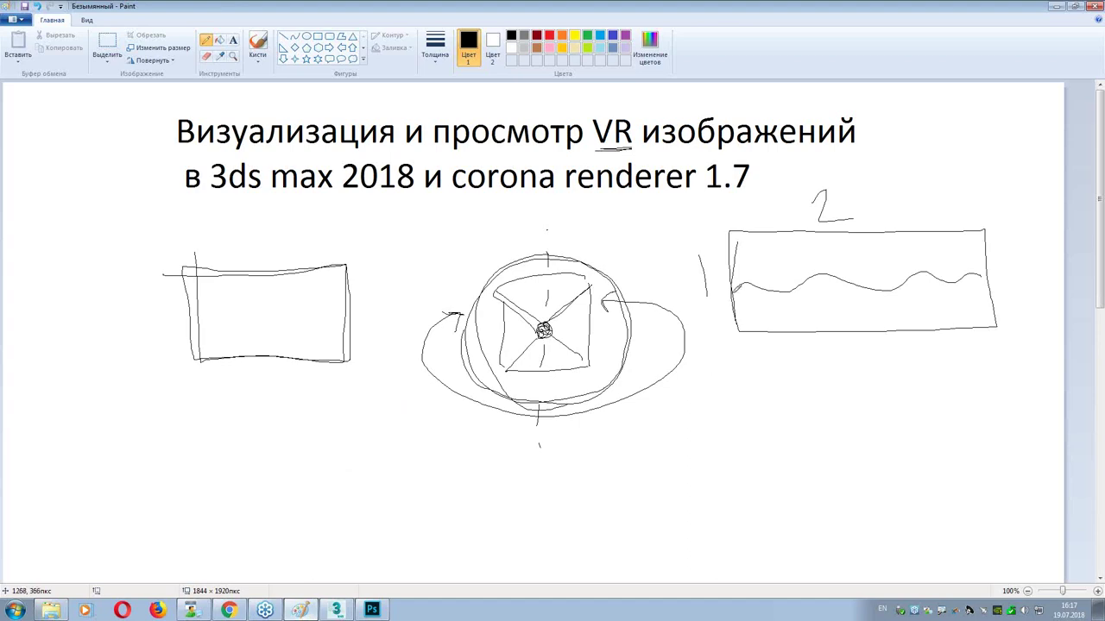
- Sketch a dividing line and a wavy horizon in the right-hand panorama rectangle
{"action": "mouse_move", "coordinate": [739, 332]}
{"action": "left_mouse_down"}
{"action": "mouse_move", "coordinate": [741, 436]}
{"action": "mouse_move", "coordinate": [875, 442]}
{"action": "mouse_move", "coordinate": [995, 394]}
{"action": "mouse_move", "coordinate": [996, 228]}
{"action": "mouse_move", "coordinate": [728, 232]}
{"action": "mouse_move", "coordinate": [735, 464]}
{"action": "left_mouse_up"}
{"action": "left_click_drag", "start_coordinate": [691, 361], "coordinate": [699, 411]}
{"action": "left_click_drag", "start_coordinate": [692, 247], "coordinate": [706, 295]}
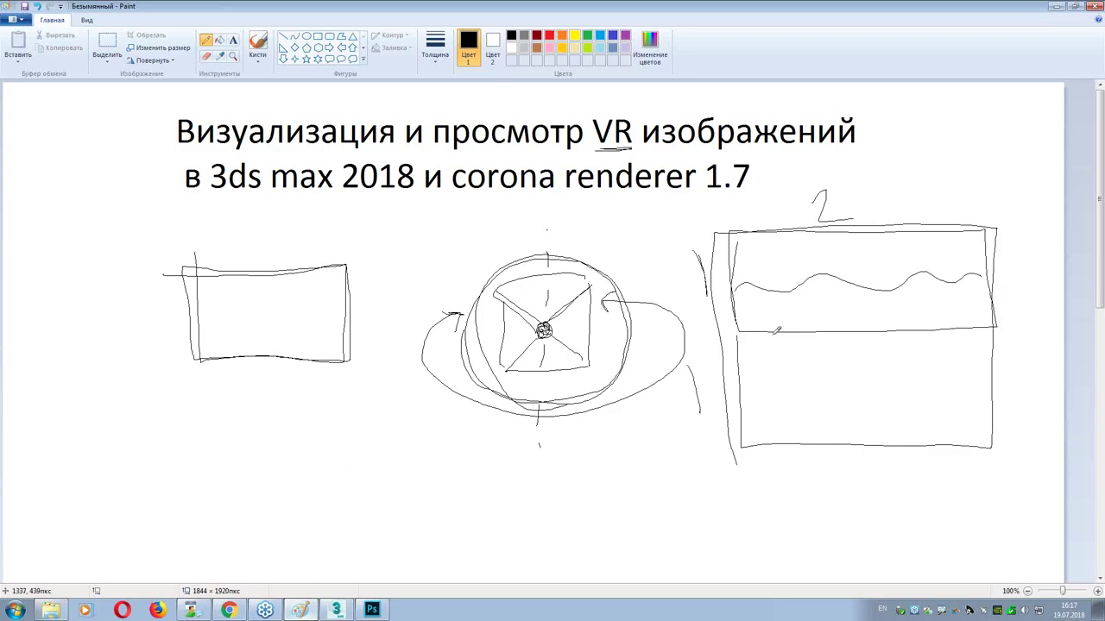
{"action": "left_click_drag", "start_coordinate": [692, 334], "coordinate": [999, 332]}
{"action": "left_click_drag", "start_coordinate": [751, 402], "coordinate": [1007, 397]}
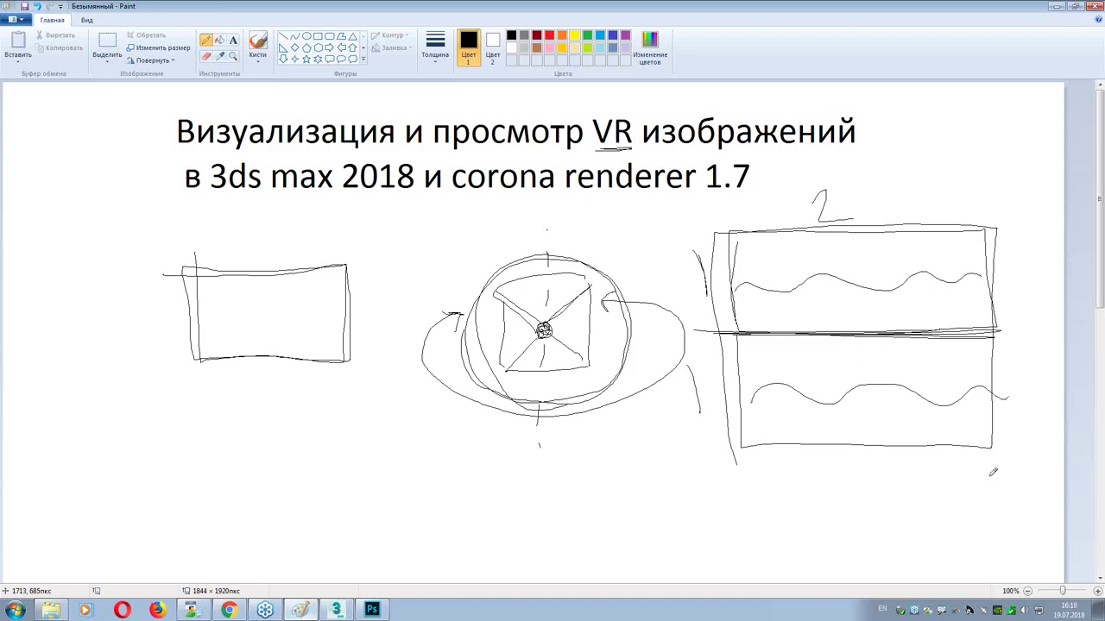
- Write L and R in the two halves, then switch back to 3ds Max
{"action": "mouse_move", "coordinate": [830, 247]}
{"action": "left_mouse_down"}
{"action": "mouse_move", "coordinate": [833, 276]}
{"action": "mouse_move", "coordinate": [851, 262]}
{"action": "mouse_move", "coordinate": [829, 238]}
{"action": "left_mouse_up"}
{"action": "mouse_move", "coordinate": [839, 350]}
{"action": "left_mouse_down"}
{"action": "mouse_move", "coordinate": [848, 389]}
{"action": "mouse_move", "coordinate": [879, 397]}
{"action": "left_mouse_up"}
{"action": "left_click_drag", "start_coordinate": [837, 346], "coordinate": [854, 380]}
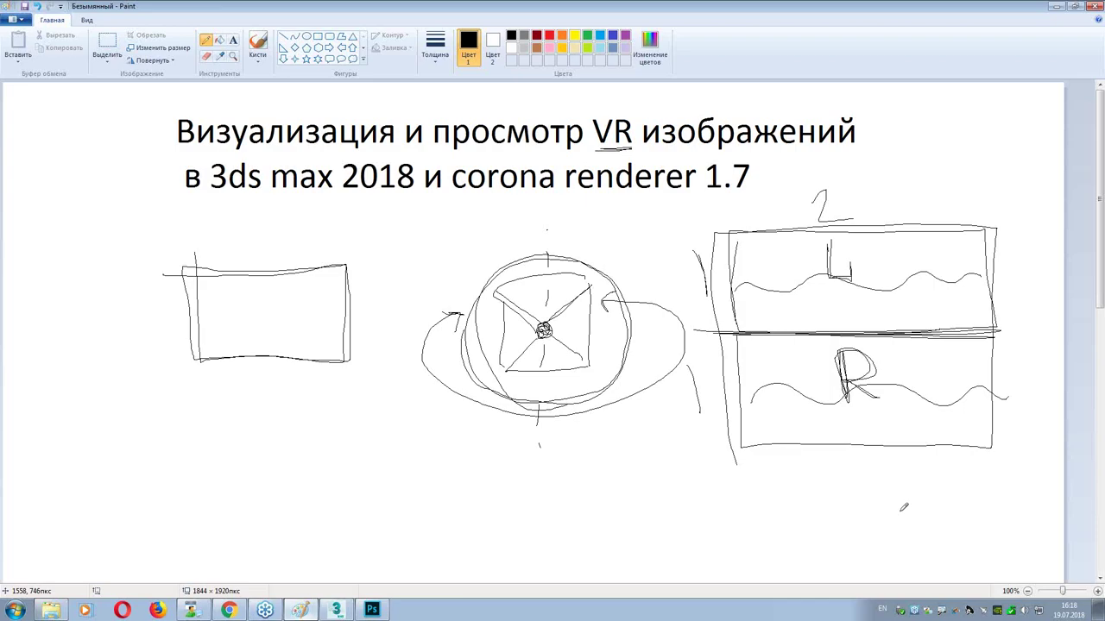
{"action": "key", "text": "alt+Tab"}
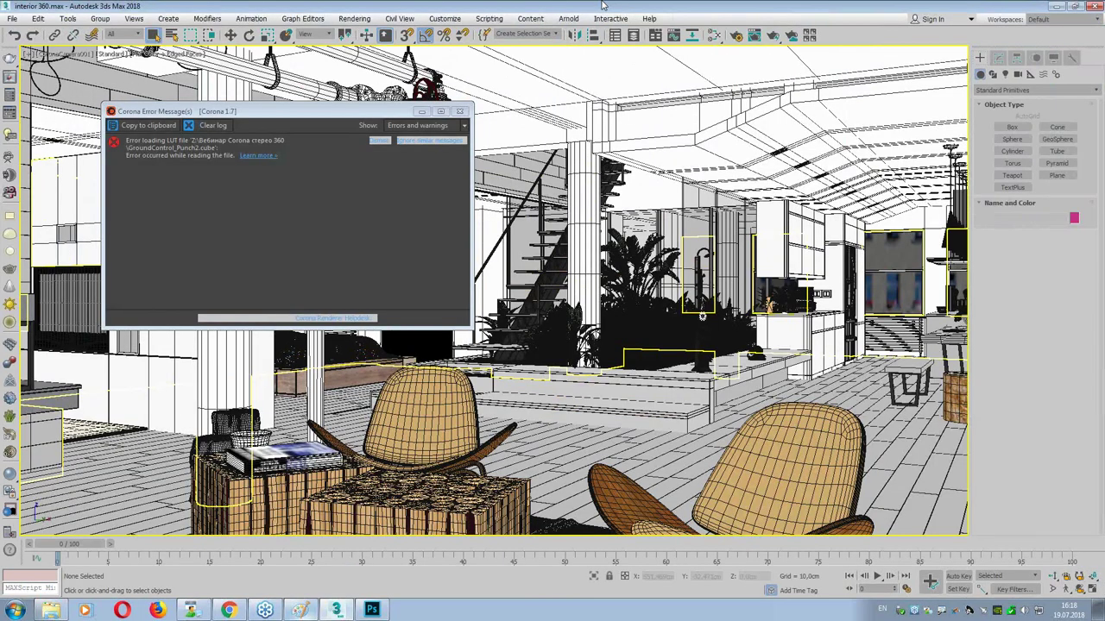
- Dismiss the Corona LUT error and open Render Setup with F10
{"action": "left_click", "coordinate": [421, 112]}
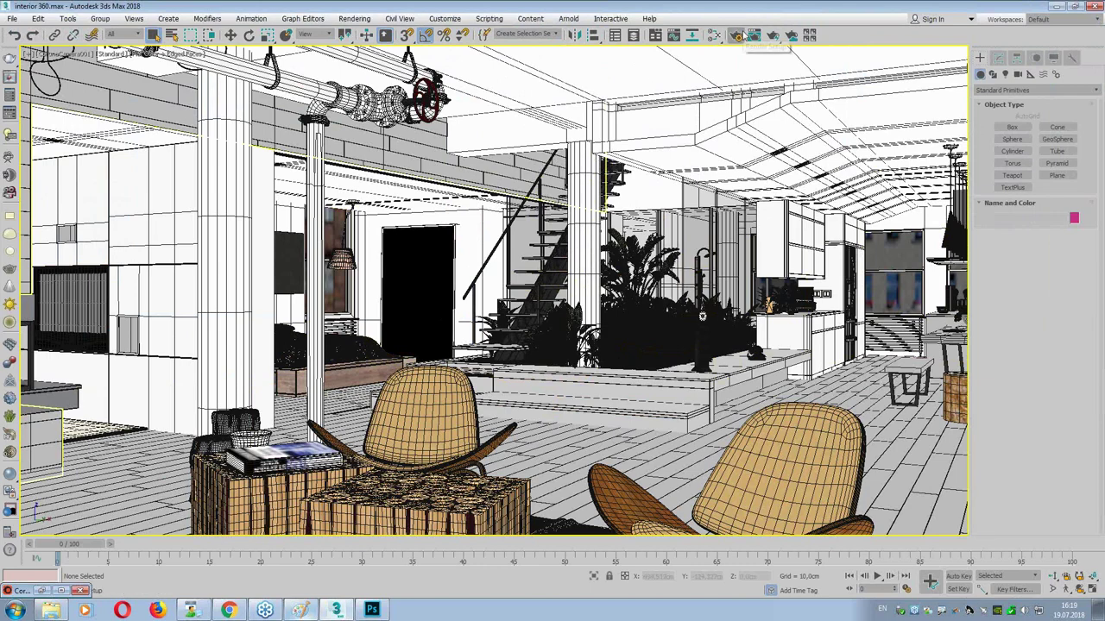
{"action": "key", "text": "F10"}
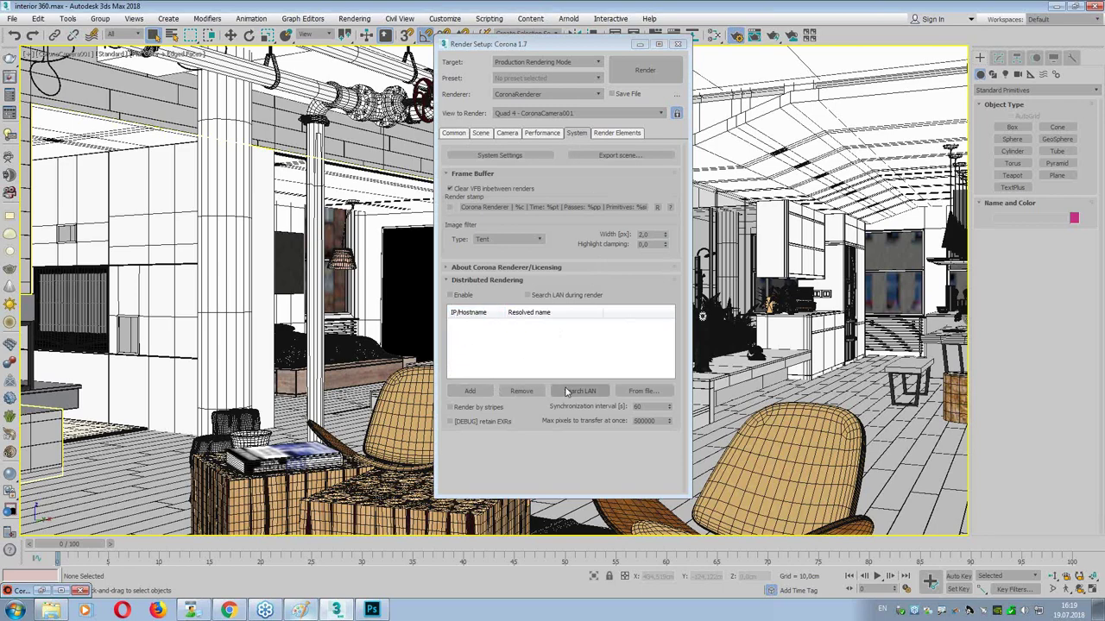
- Enable Distributed Rendering, search the LAN for render nodes, and render CoronaCamera001
{"action": "left_click", "coordinate": [450, 295]}
{"action": "left_click", "coordinate": [588, 394]}
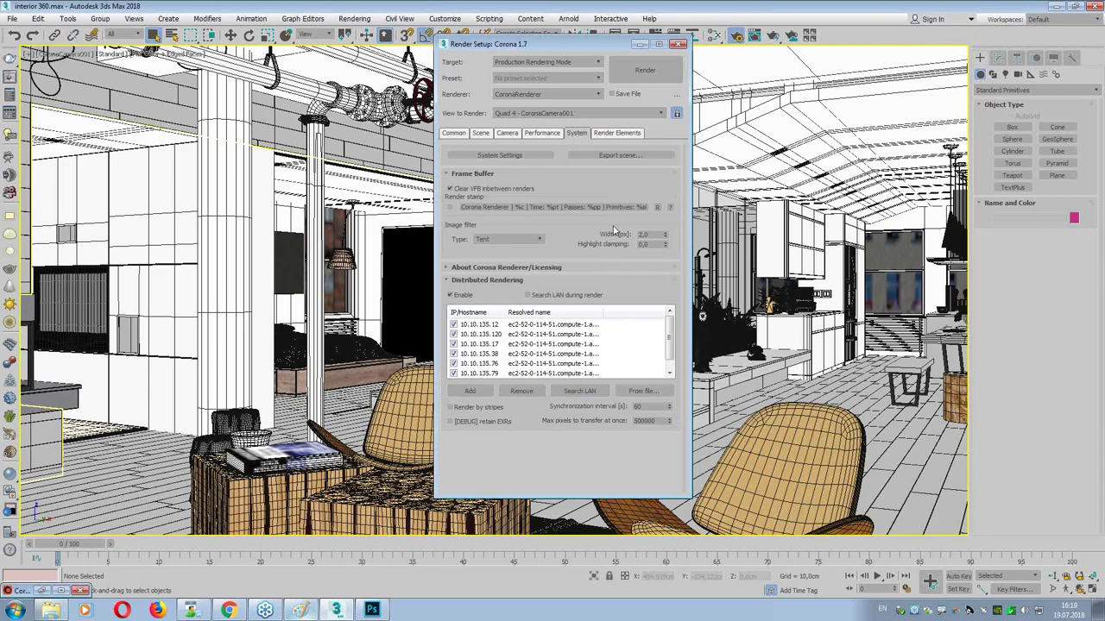
{"action": "left_click", "coordinate": [649, 82]}
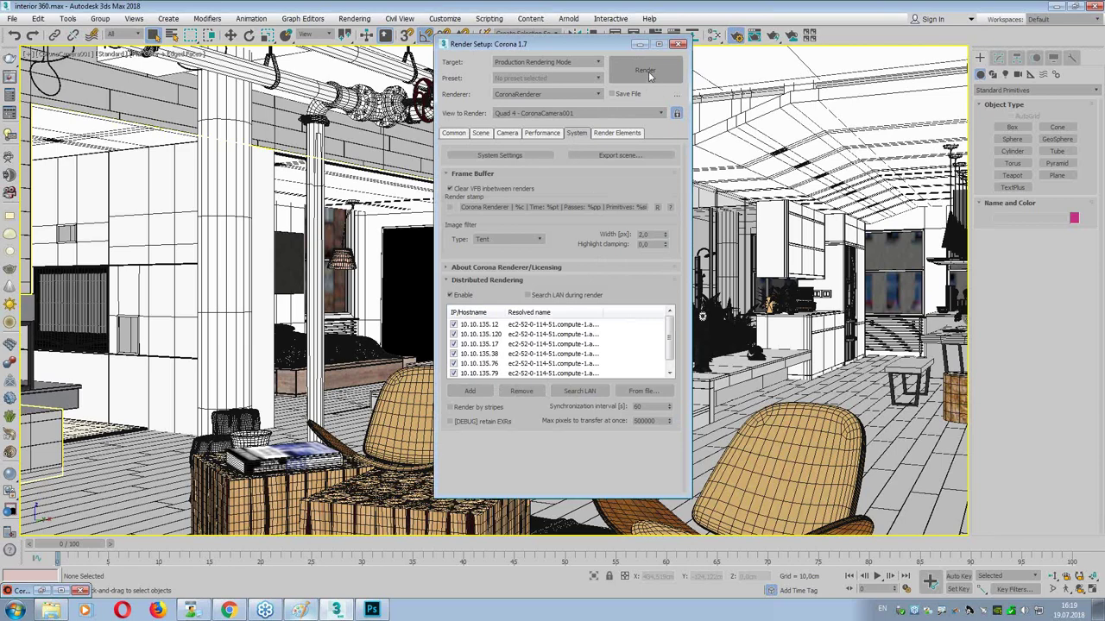
{"action": "left_click", "coordinate": [650, 77]}
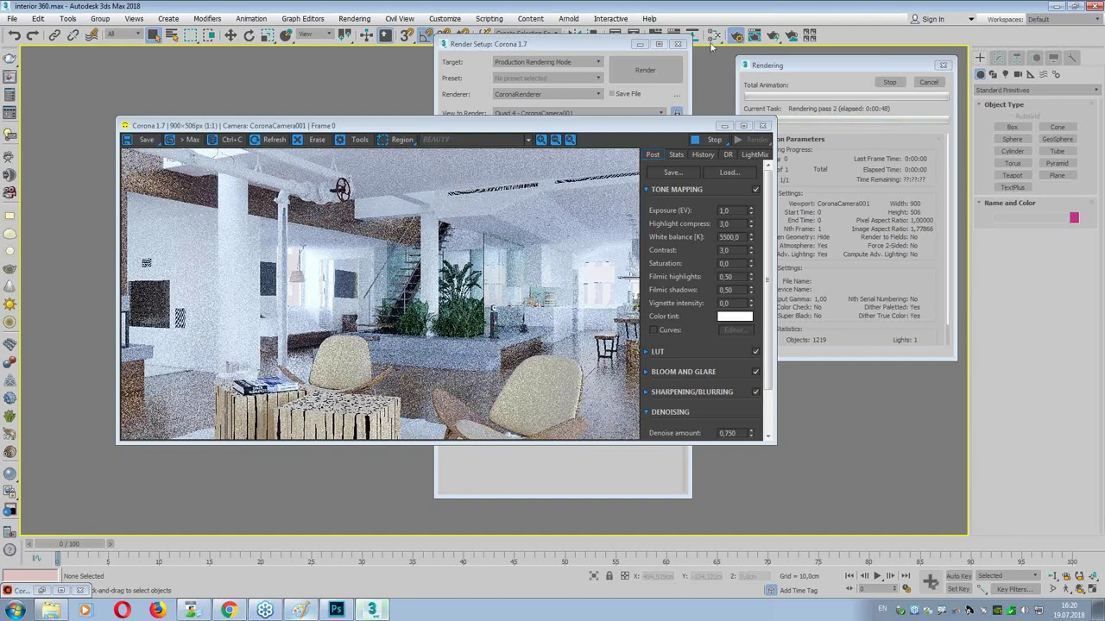
- Move the Corona frame buffer left to reveal the Rendering progress dialog
{"action": "left_click_drag", "start_coordinate": [673, 129], "coordinate": [616, 115]}
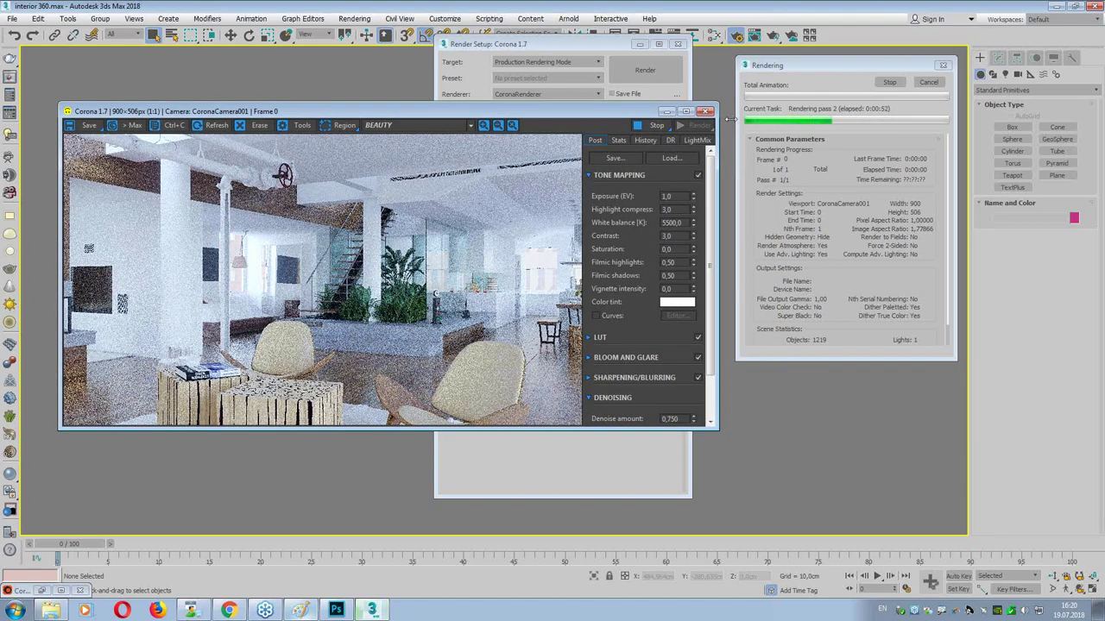
- Show the DR render node list in the frame buffer side panel and scroll it
{"action": "left_click", "coordinate": [670, 141]}
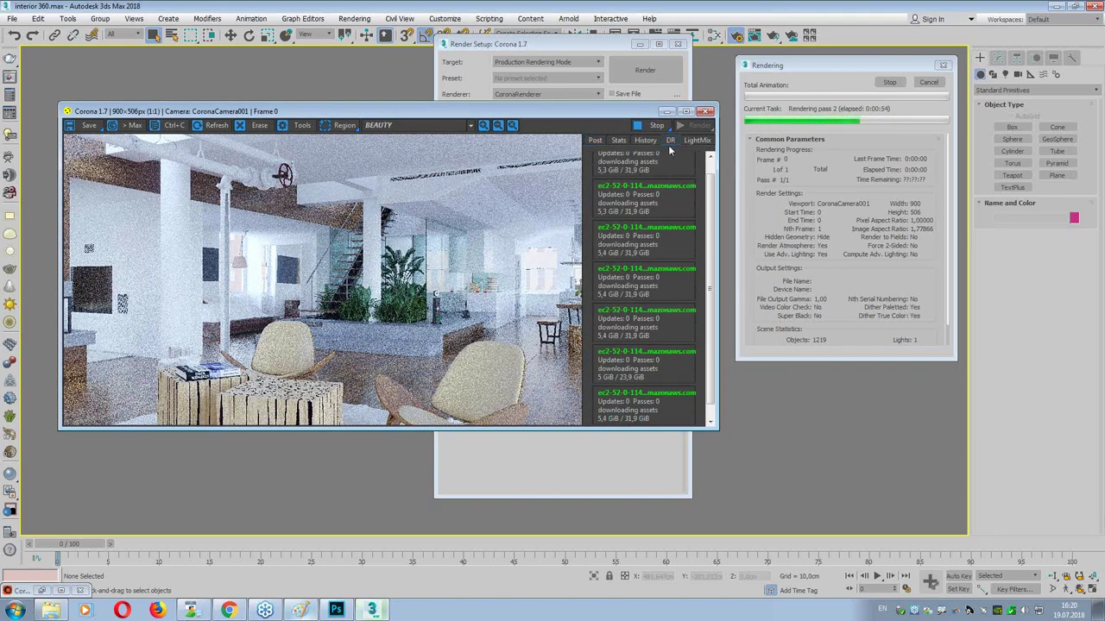
{"action": "scroll", "coordinate": [714, 250], "scroll_direction": "down", "scroll_amount": 1}
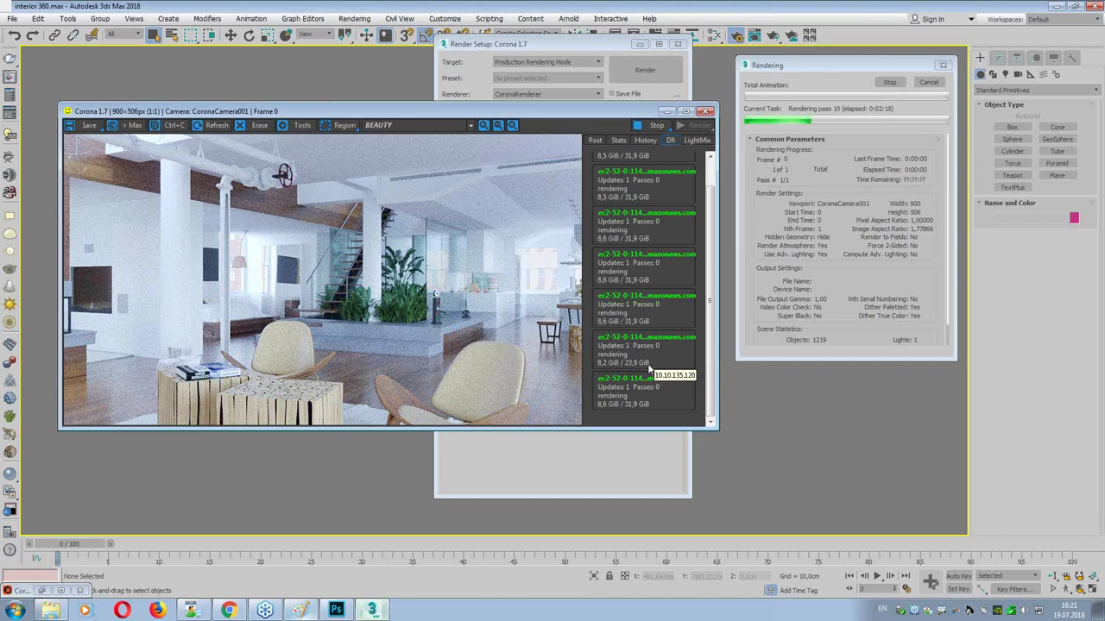
- Scroll through the DR node list, highlighting a node's memory usage, as the render reaches pass 47
{"action": "scroll", "coordinate": [714, 209], "scroll_direction": "up", "scroll_amount": 1}
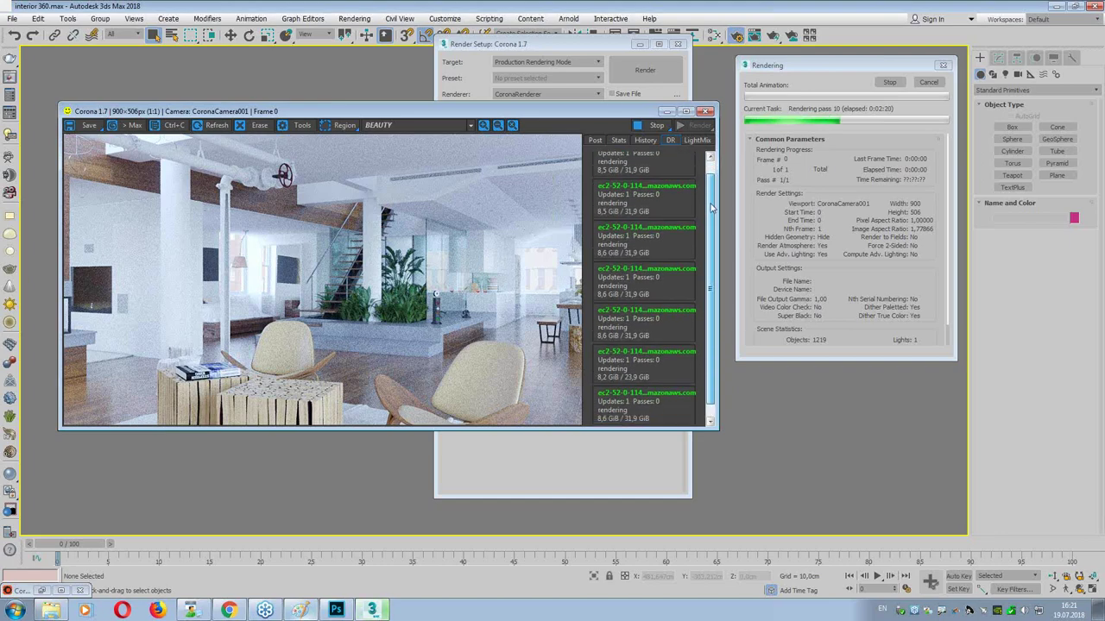
{"action": "scroll", "coordinate": [682, 303], "scroll_direction": "down", "scroll_amount": 1}
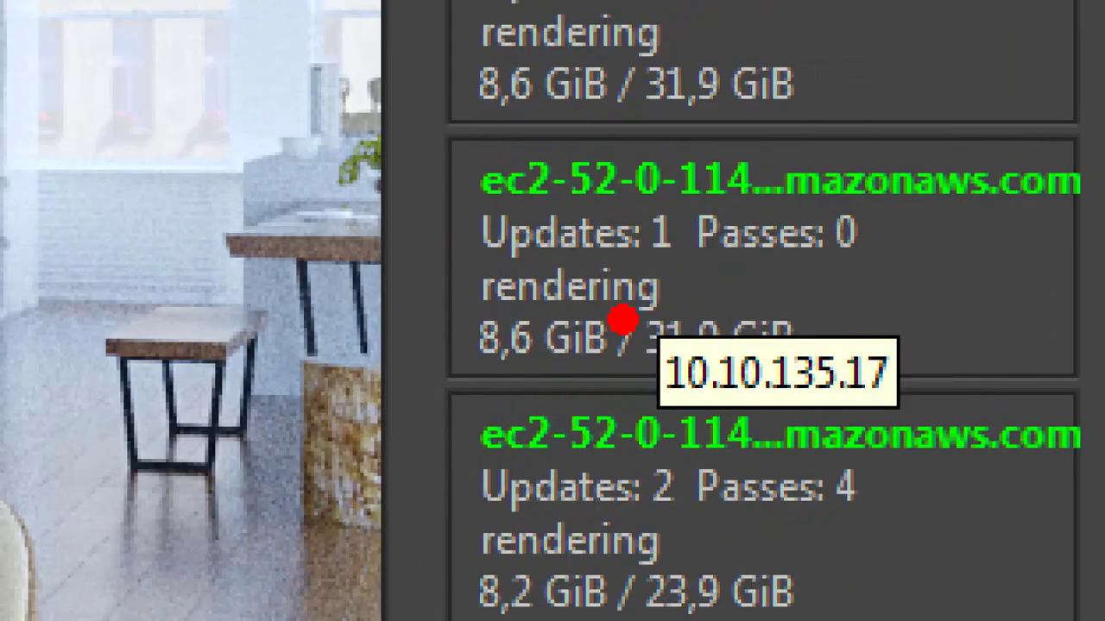
{"action": "left_click_drag", "start_coordinate": [371, 370], "coordinate": [854, 354]}
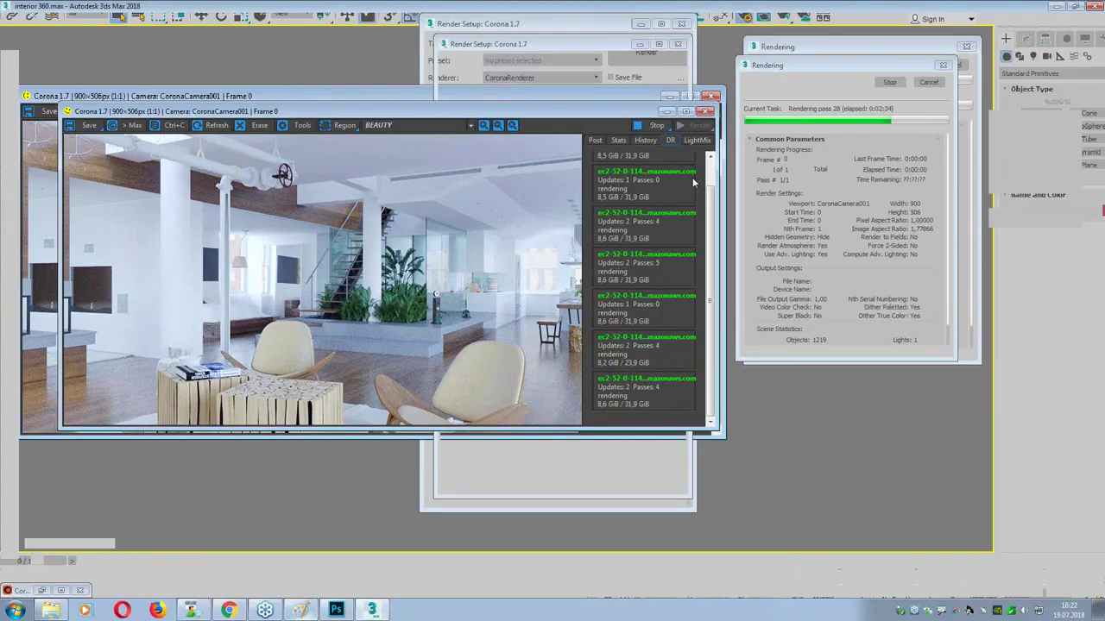
{"action": "left_click_drag", "start_coordinate": [712, 259], "coordinate": [712, 164]}
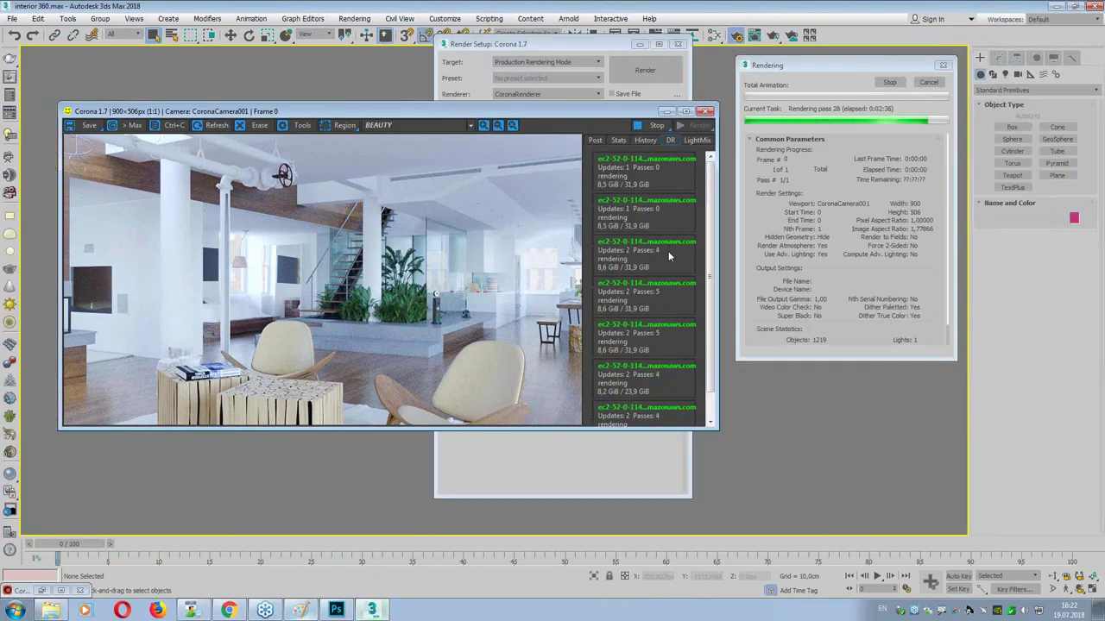
{"action": "scroll", "coordinate": [667, 319], "scroll_direction": "down", "scroll_amount": 2}
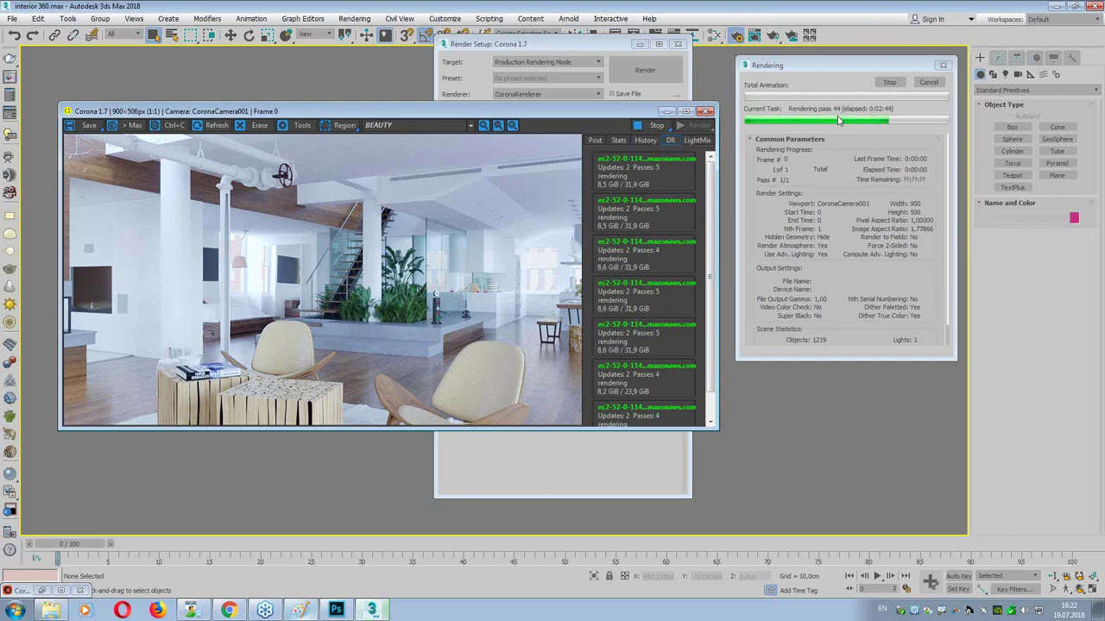
{"action": "scroll", "coordinate": [714, 207], "scroll_direction": "down", "scroll_amount": 1}
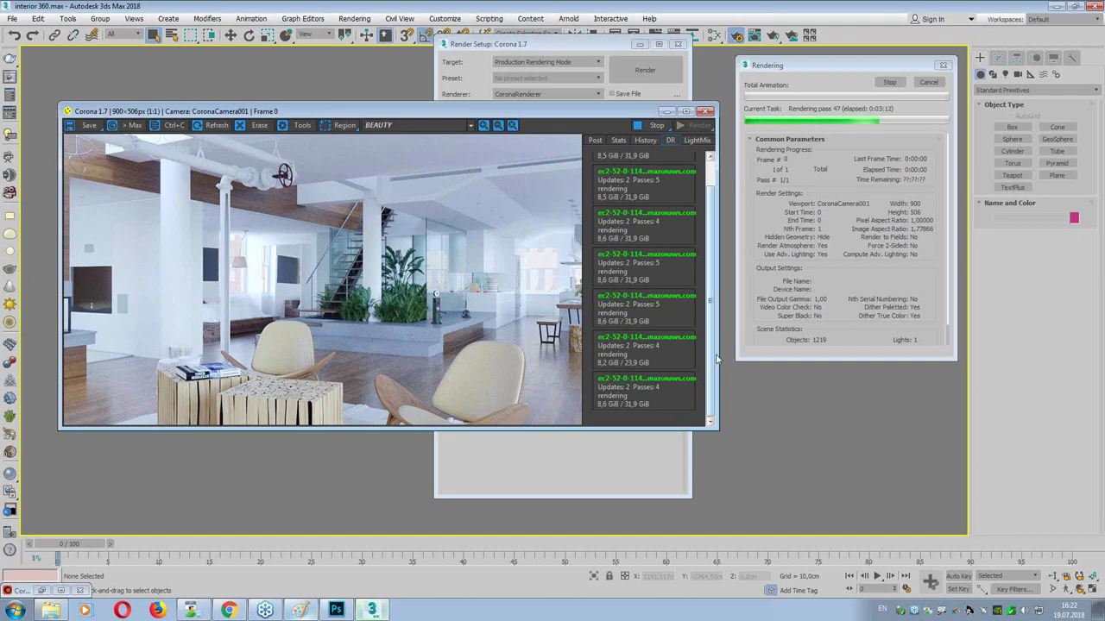
{"action": "scroll", "coordinate": [643, 226], "scroll_direction": "up", "scroll_amount": 1}
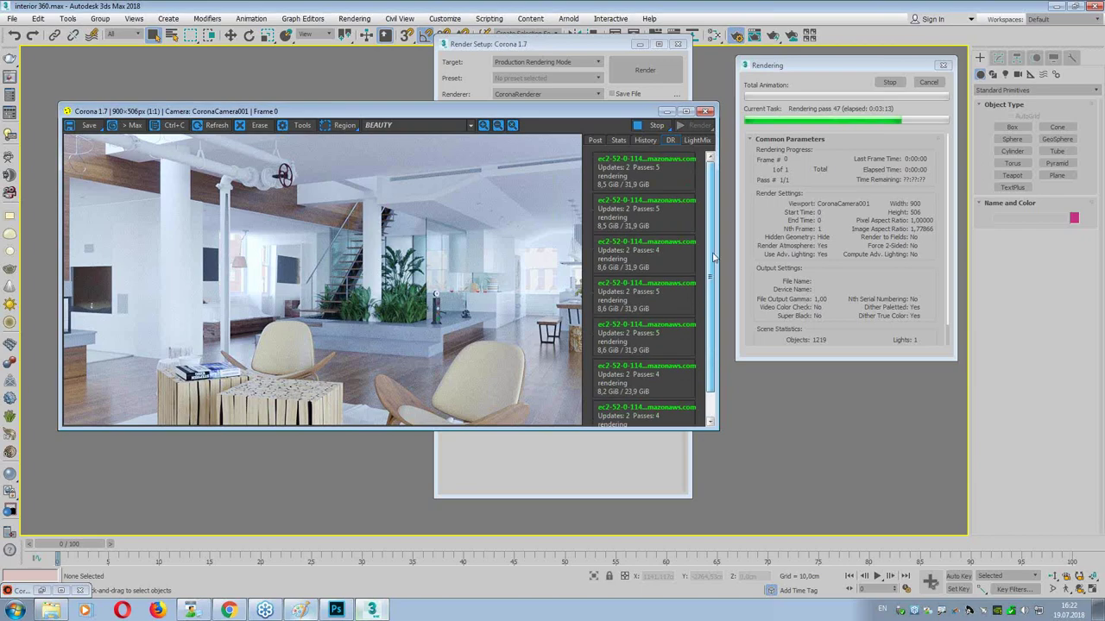
- Turn off the LUT effect in the Post settings and stop the render
{"action": "left_click", "coordinate": [602, 141]}
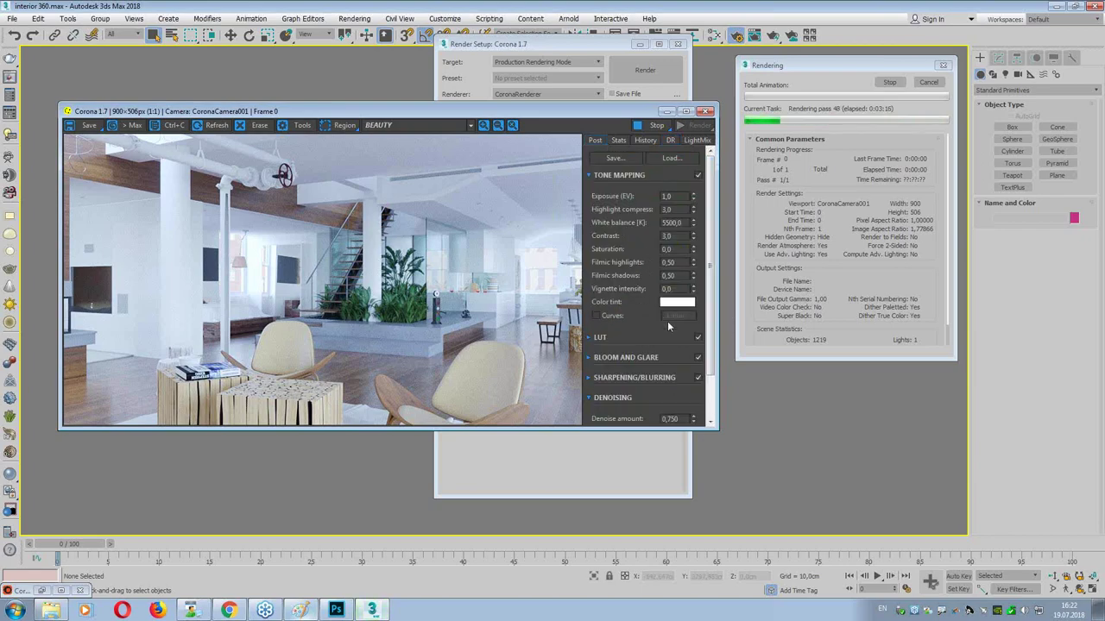
{"action": "left_click", "coordinate": [698, 337]}
{"action": "left_click", "coordinate": [697, 337]}
{"action": "left_click", "coordinate": [591, 337]}
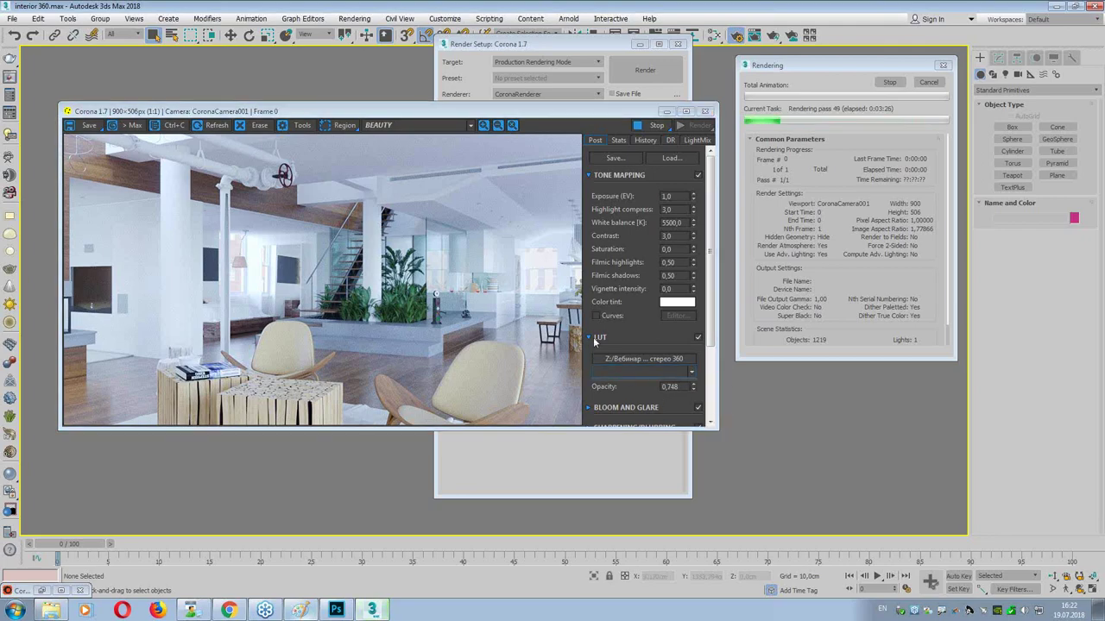
{"action": "left_click", "coordinate": [697, 338]}
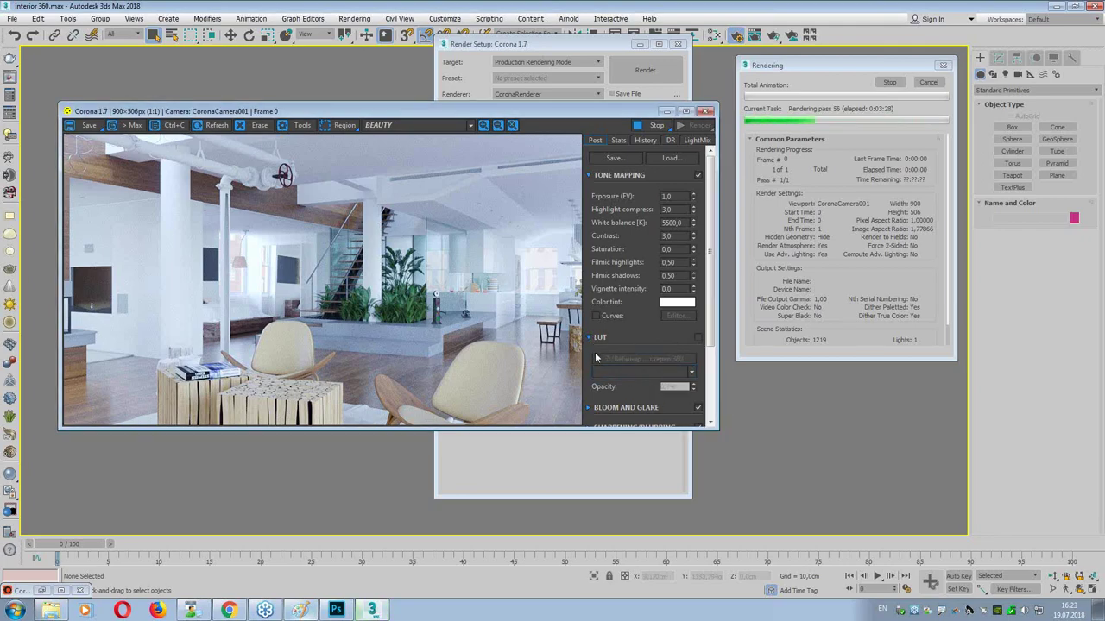
{"action": "left_click", "coordinate": [589, 339]}
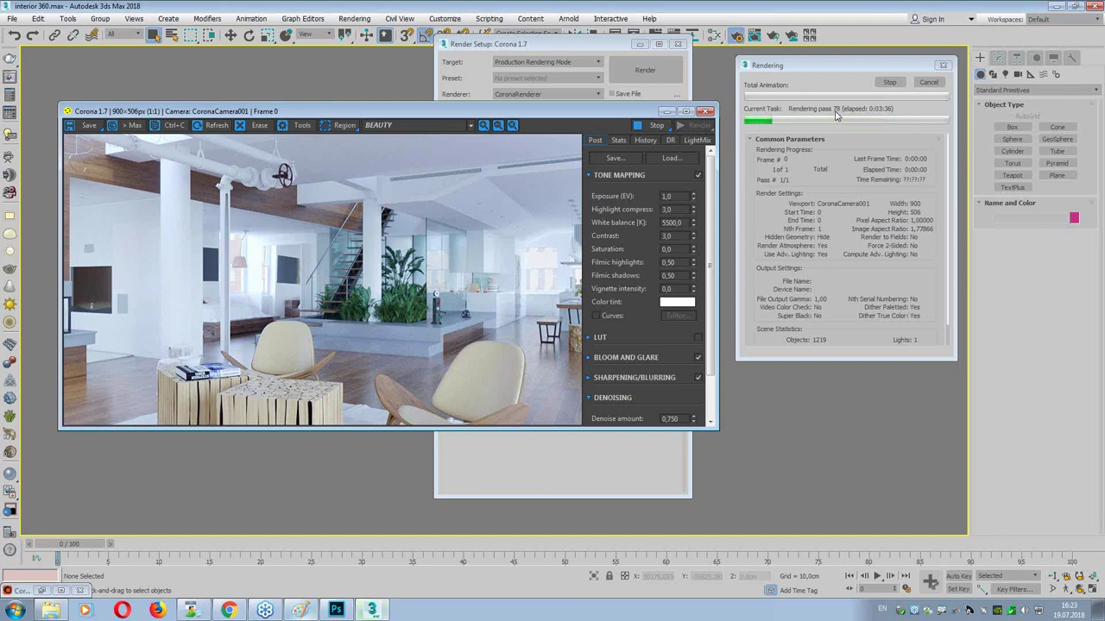
{"action": "left_click", "coordinate": [895, 88]}
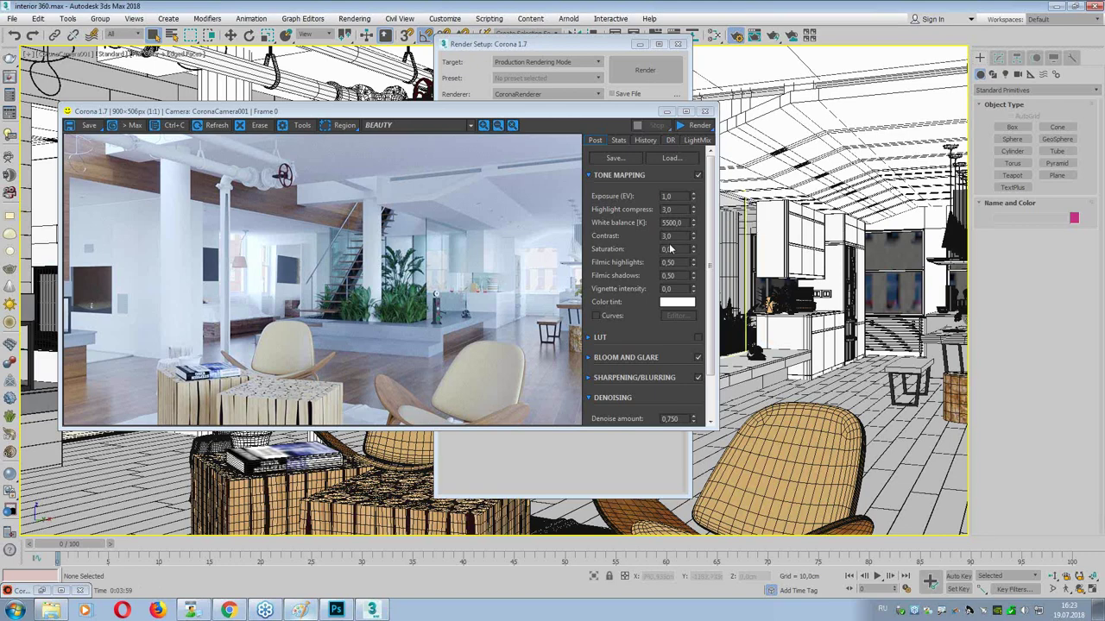
- Close the frame buffer and Render Setup, restore four viewports, and pan the Top view
{"action": "left_click", "coordinate": [704, 111]}
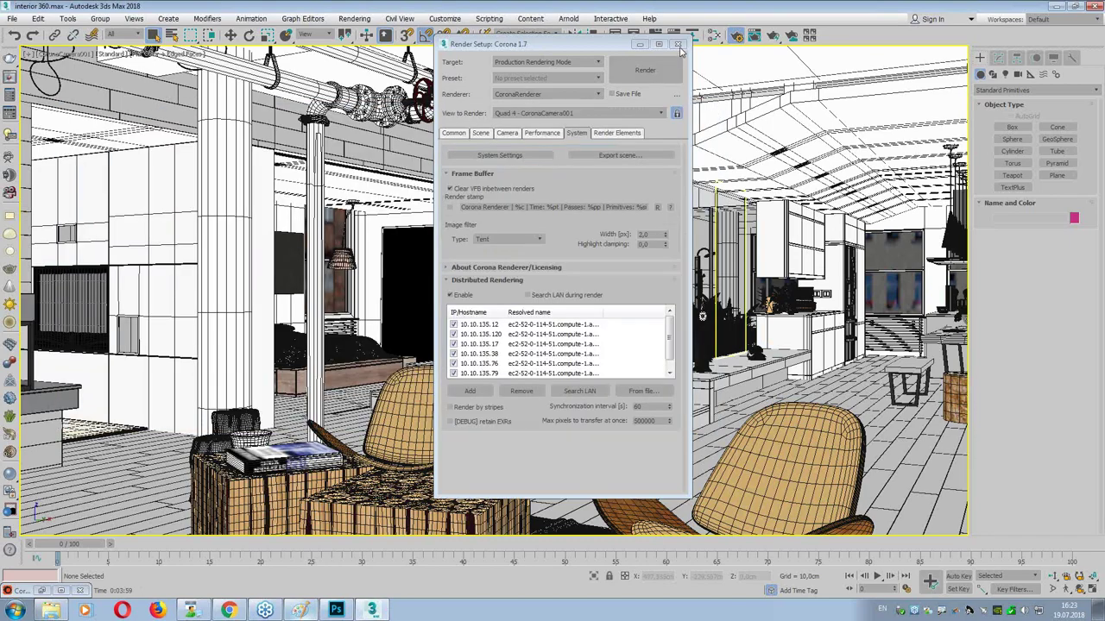
{"action": "left_click", "coordinate": [678, 44]}
{"action": "key", "text": "alt+w"}
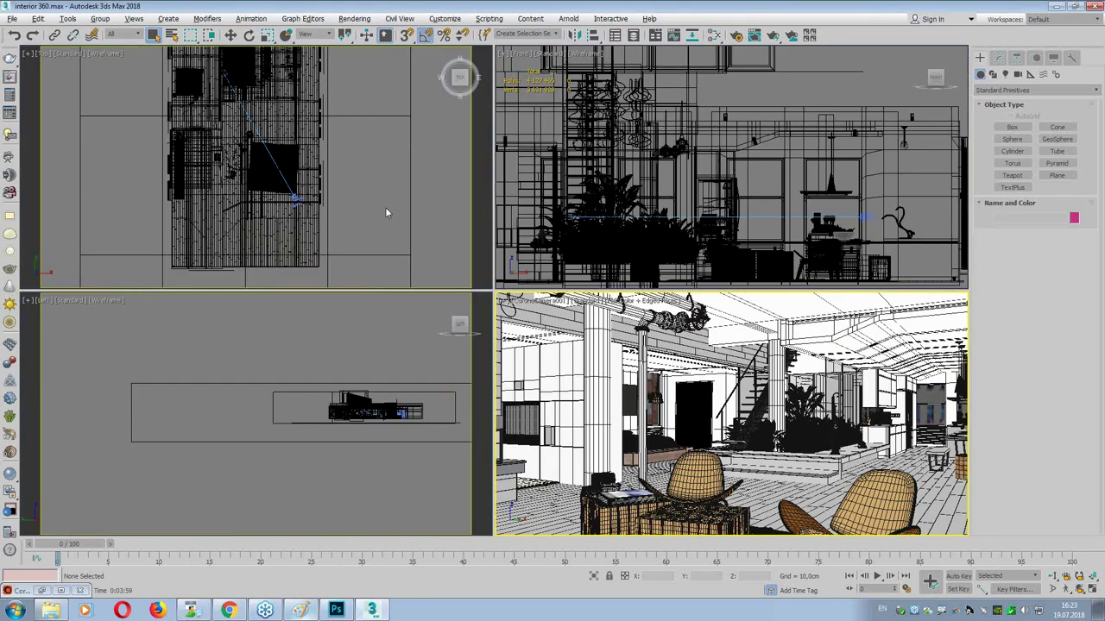
{"action": "middle_click_drag", "start_coordinate": [387, 200], "coordinate": [393, 210]}
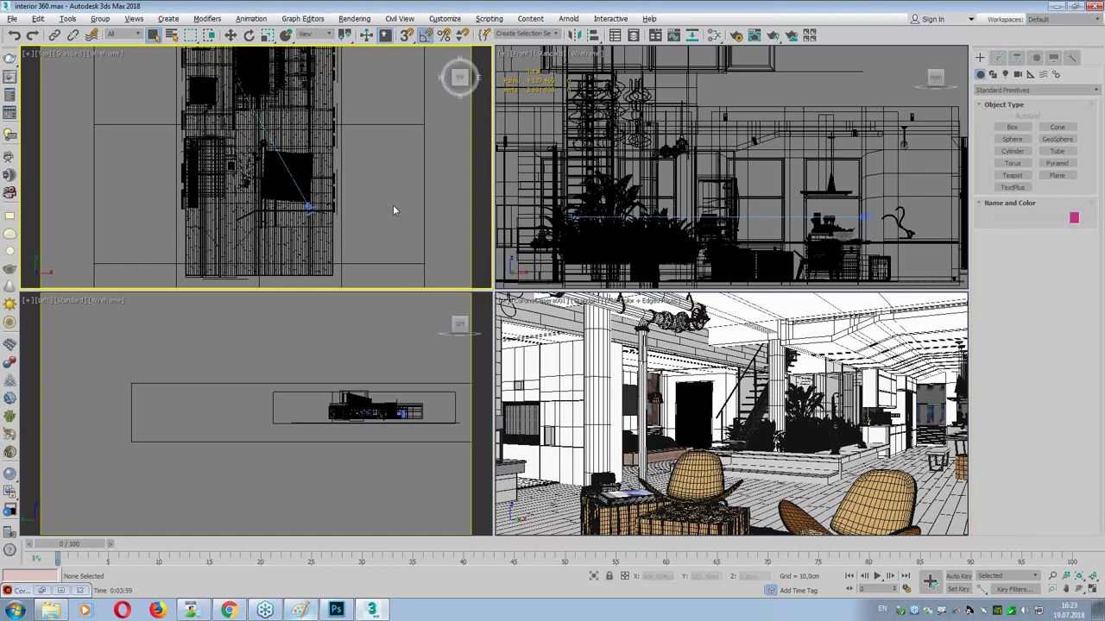
{"action": "middle_click_drag", "start_coordinate": [393, 210], "coordinate": [413, 278]}
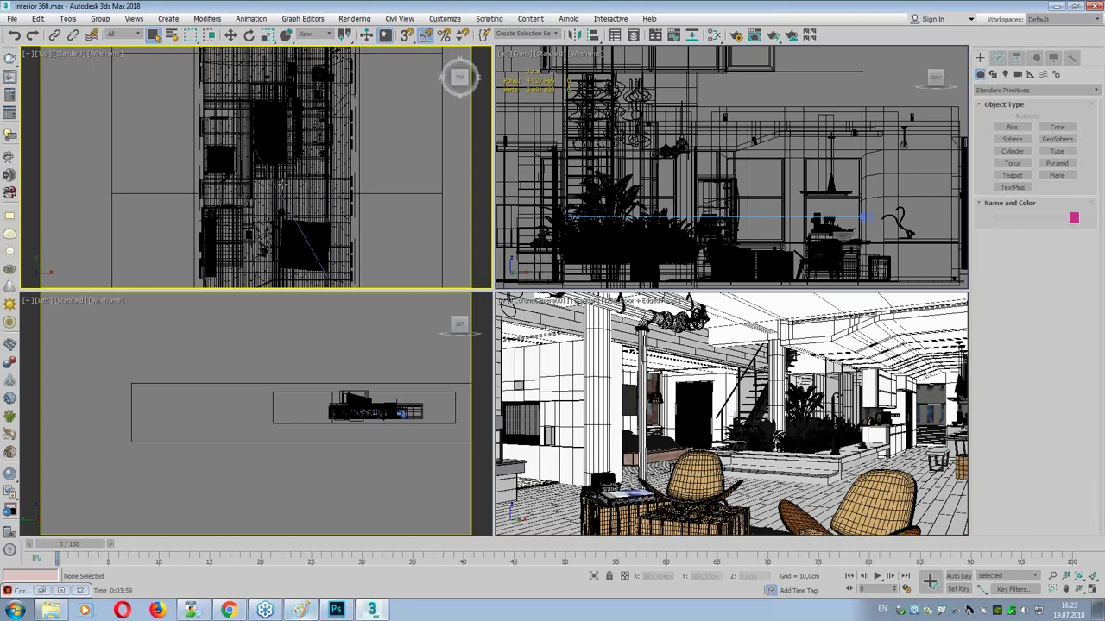
{"action": "mouse_move", "coordinate": [235, 169]}
{"action": "left_mouse_down"}
{"action": "mouse_move", "coordinate": [278, 93]}
{"action": "mouse_move", "coordinate": [228, 98]}
{"action": "left_mouse_up"}
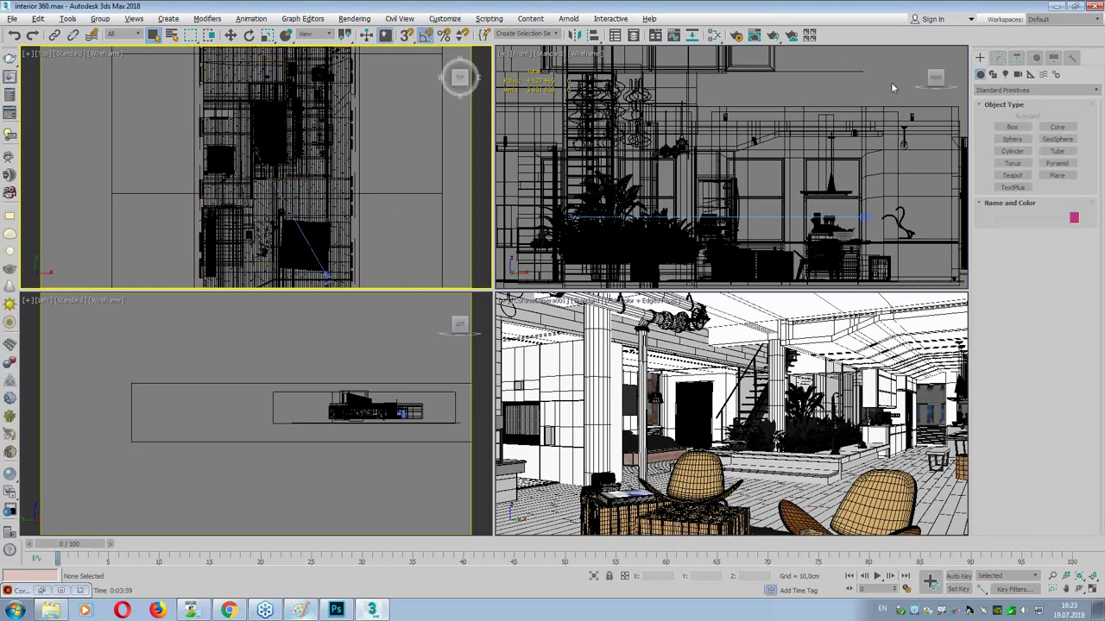
{"action": "left_click", "coordinate": [1018, 75]}
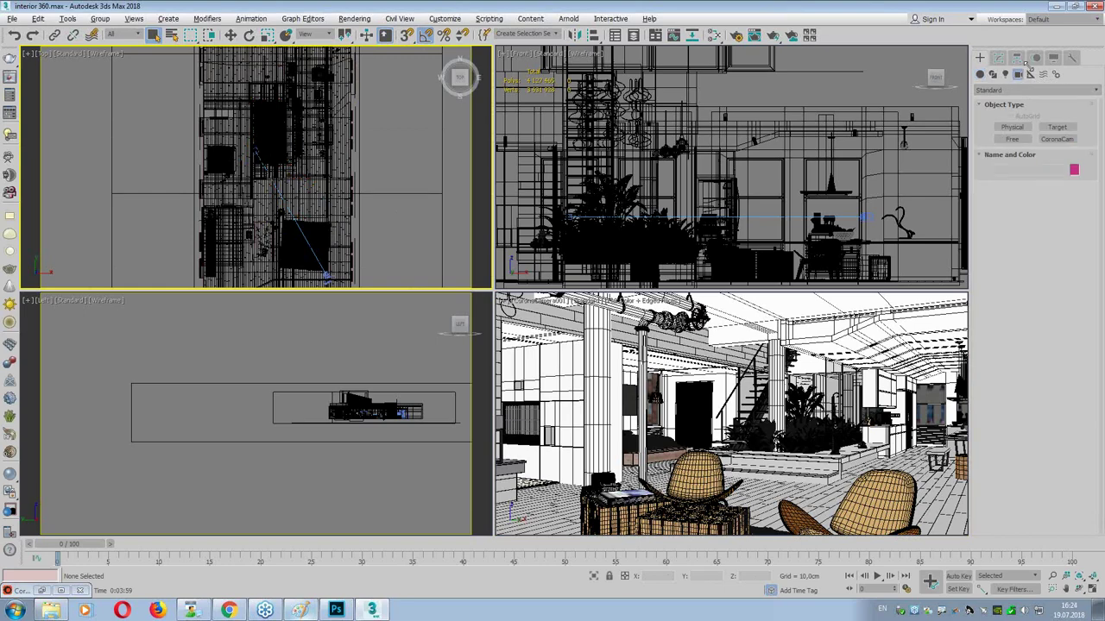
{"action": "left_click_drag", "start_coordinate": [527, 231], "coordinate": [515, 281]}
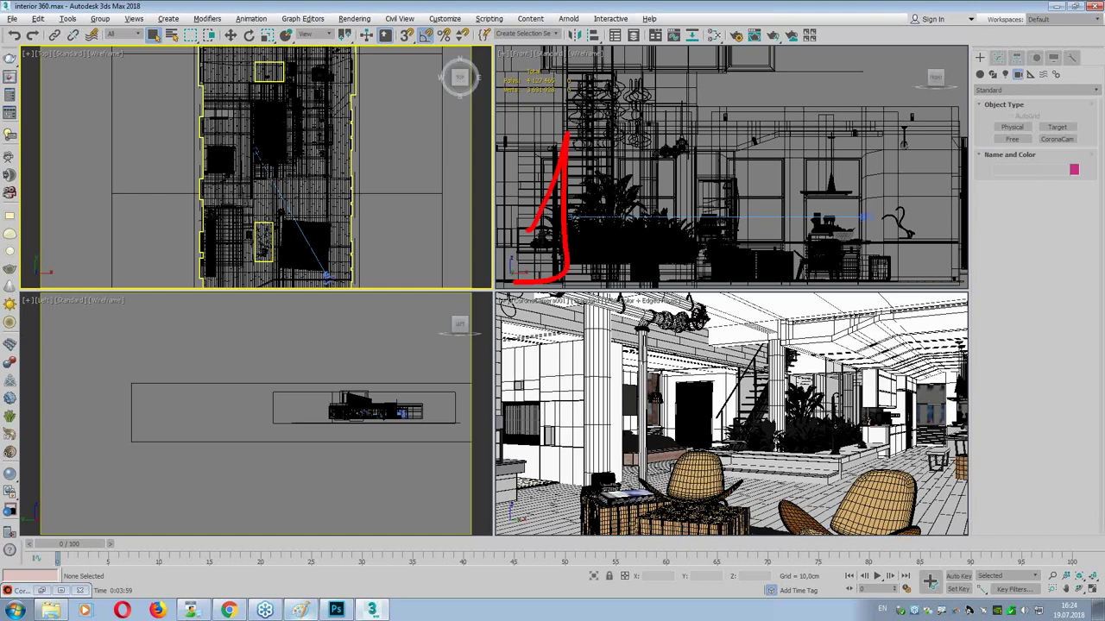
{"action": "left_click_drag", "start_coordinate": [595, 283], "coordinate": [500, 283]}
{"action": "left_click_drag", "start_coordinate": [618, 152], "coordinate": [682, 274]}
{"action": "left_click_drag", "start_coordinate": [625, 237], "coordinate": [768, 230]}
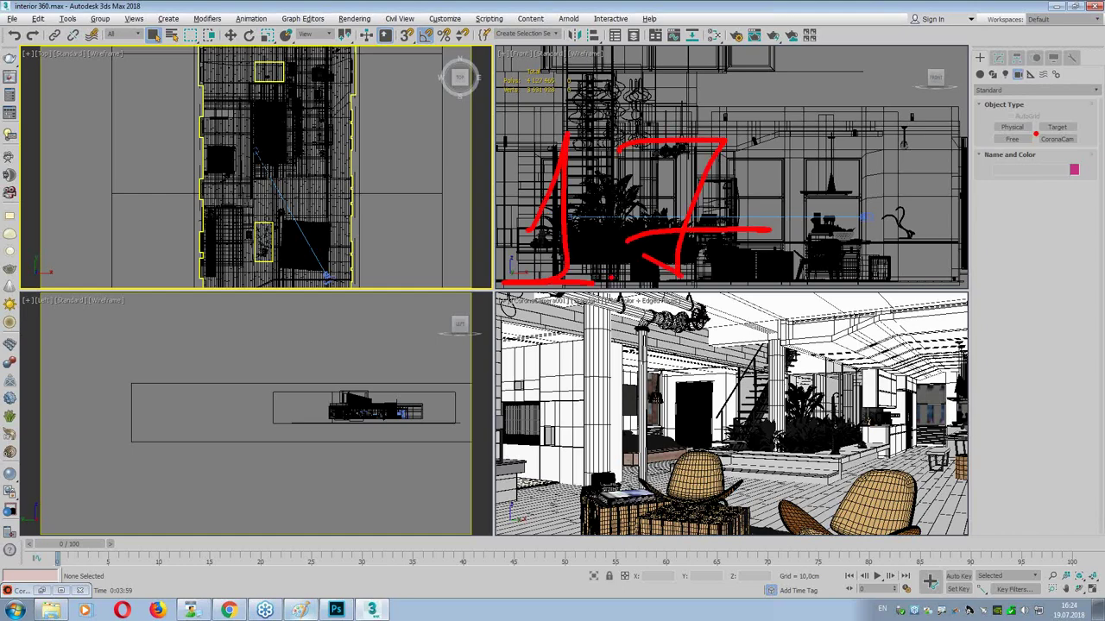
{"action": "mouse_move", "coordinate": [1036, 134]}
{"action": "left_mouse_down"}
{"action": "mouse_move", "coordinate": [1072, 154]}
{"action": "mouse_move", "coordinate": [1086, 136]}
{"action": "mouse_move", "coordinate": [1030, 133]}
{"action": "left_mouse_up"}
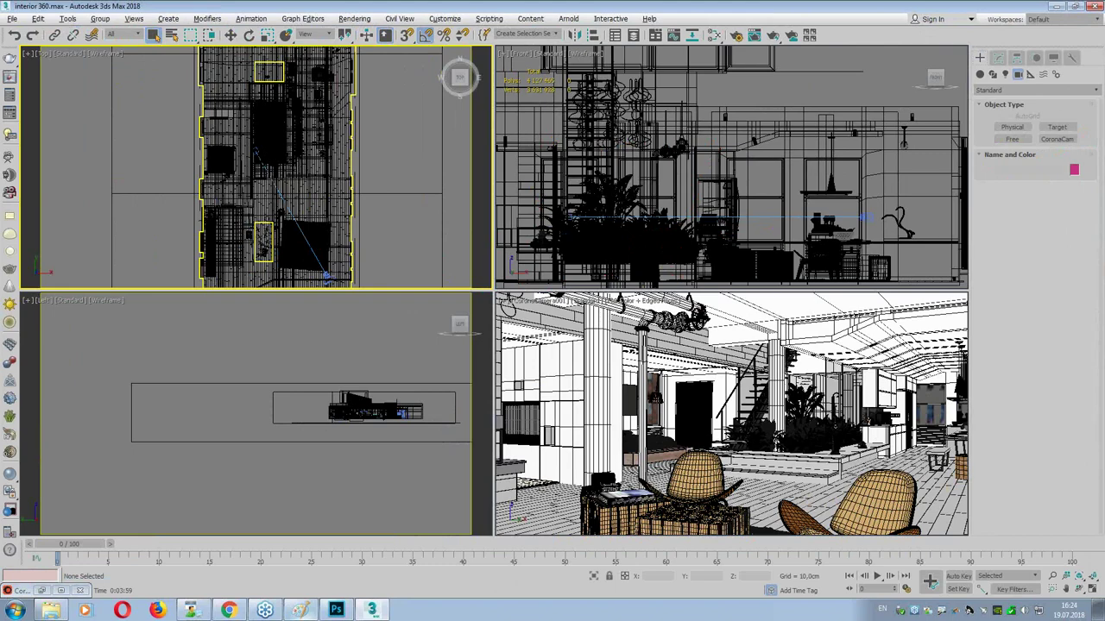
- Place CoronaCamera002 in the Top viewport and turn off its Targeted option
{"action": "left_click", "coordinate": [1057, 139]}
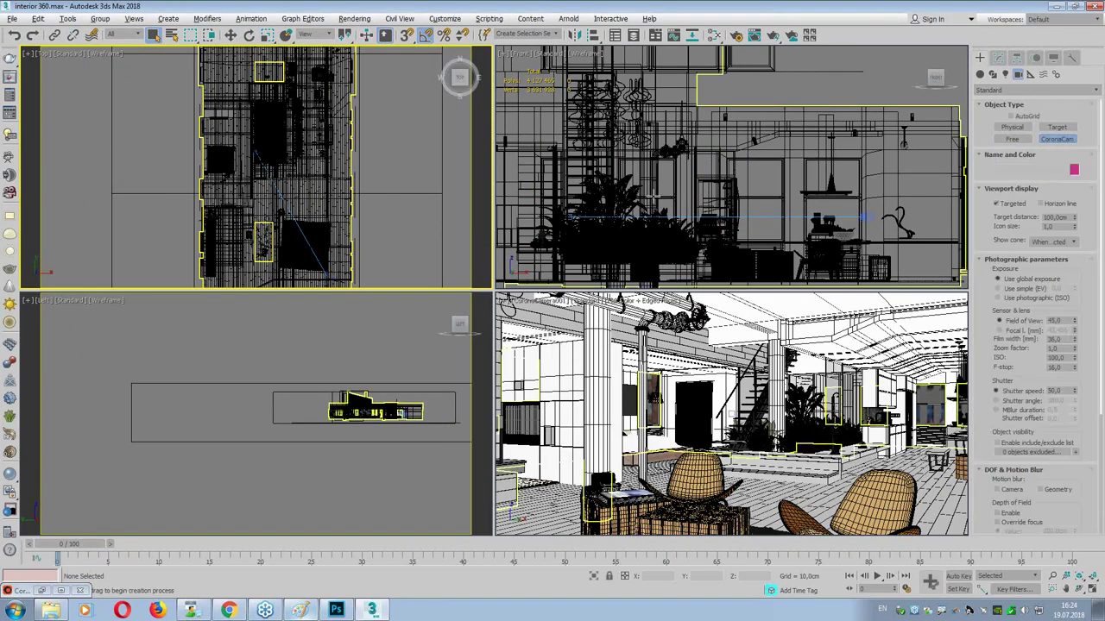
{"action": "scroll", "coordinate": [276, 186], "scroll_direction": "up", "scroll_amount": 2}
{"action": "scroll", "coordinate": [281, 183], "scroll_direction": "up", "scroll_amount": 2}
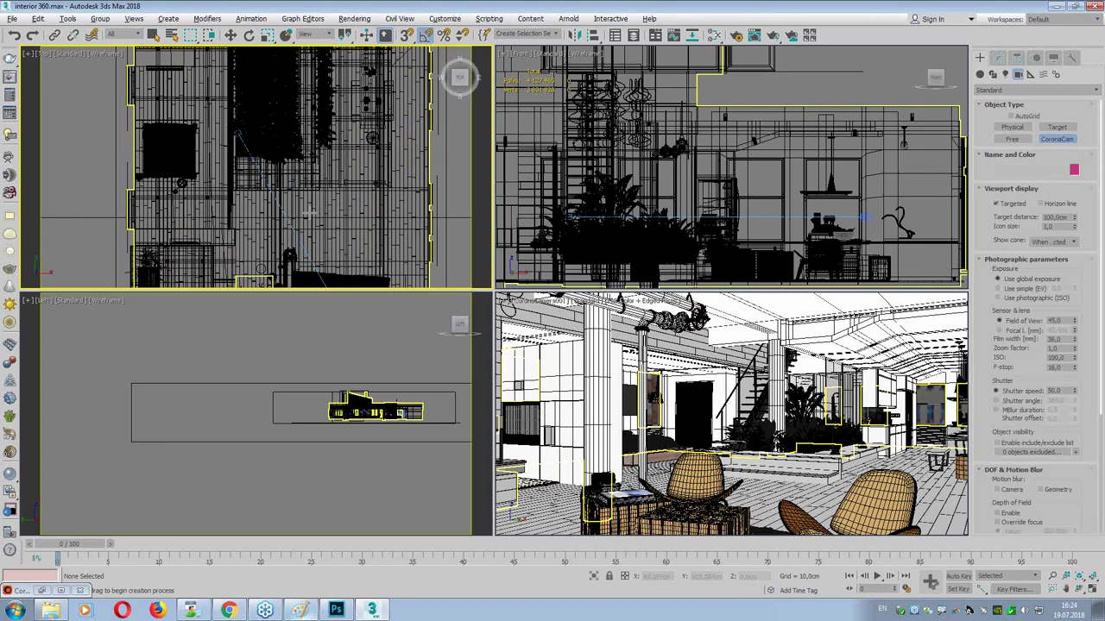
{"action": "left_click_drag", "start_coordinate": [312, 212], "coordinate": [310, 86]}
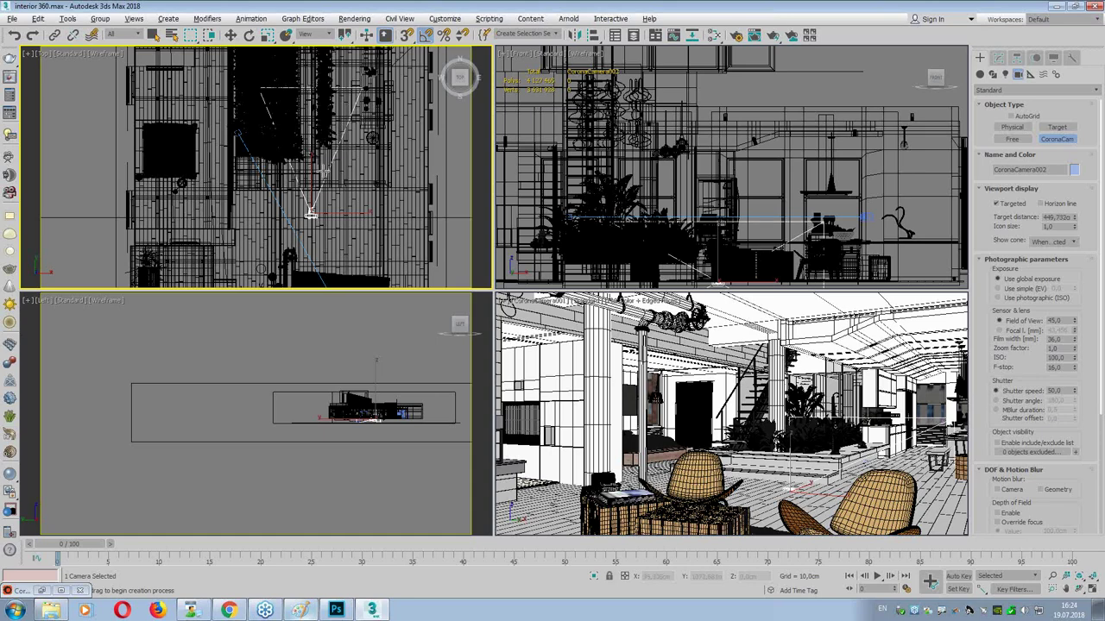
{"action": "left_click", "coordinate": [997, 58]}
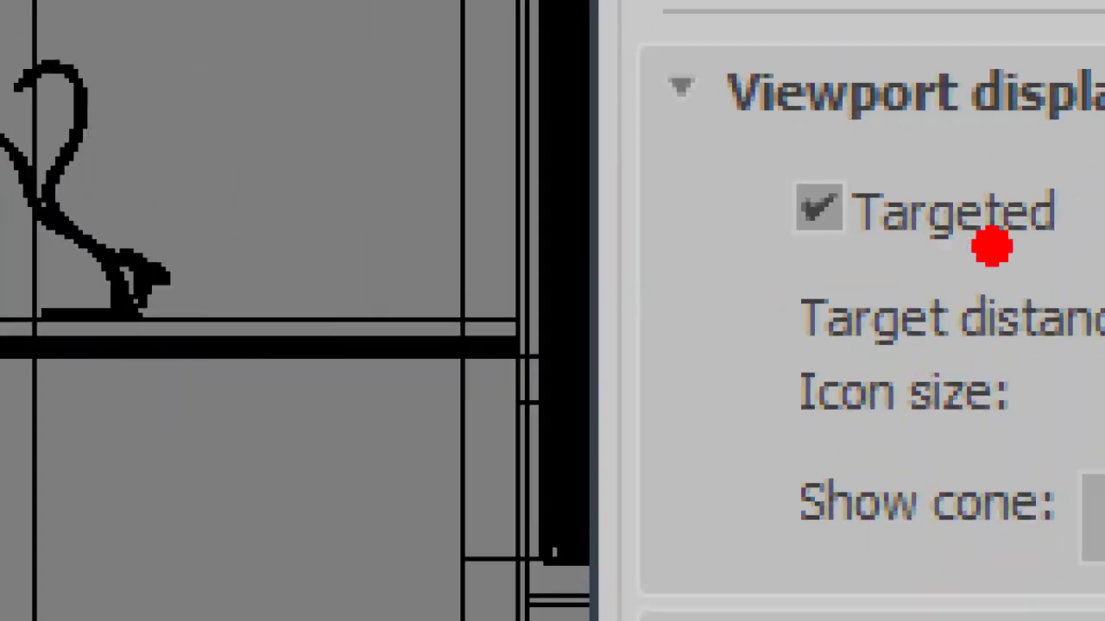
{"action": "left_click_drag", "start_coordinate": [991, 247], "coordinate": [949, 276]}
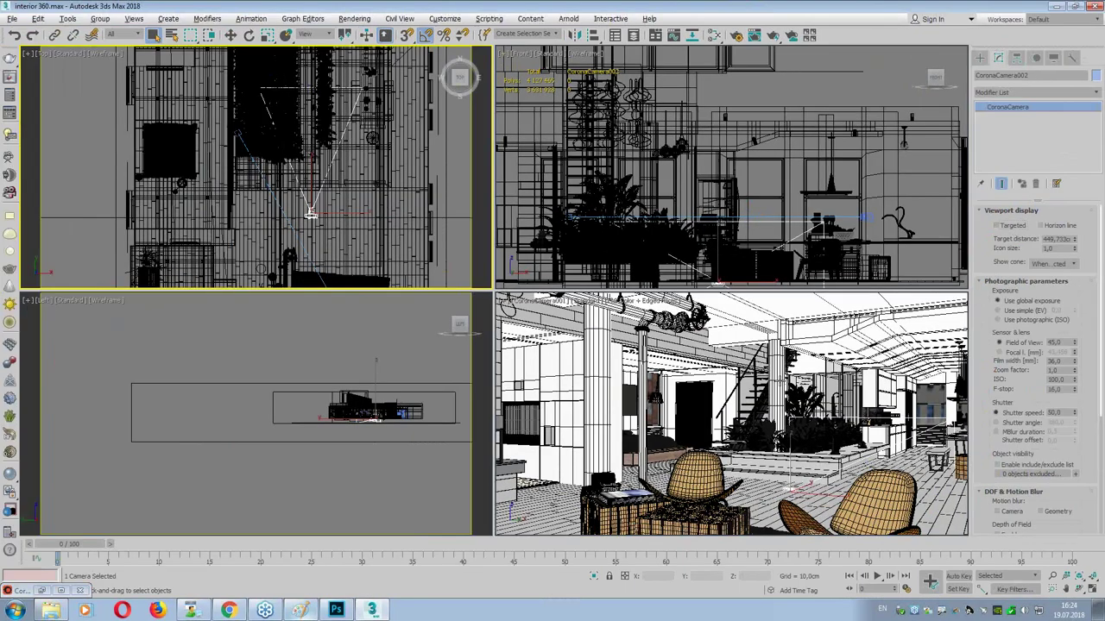
- Raise CoronaCamera002 and slide it left so its view runs along the kitchen
{"action": "left_click", "coordinate": [750, 384]}
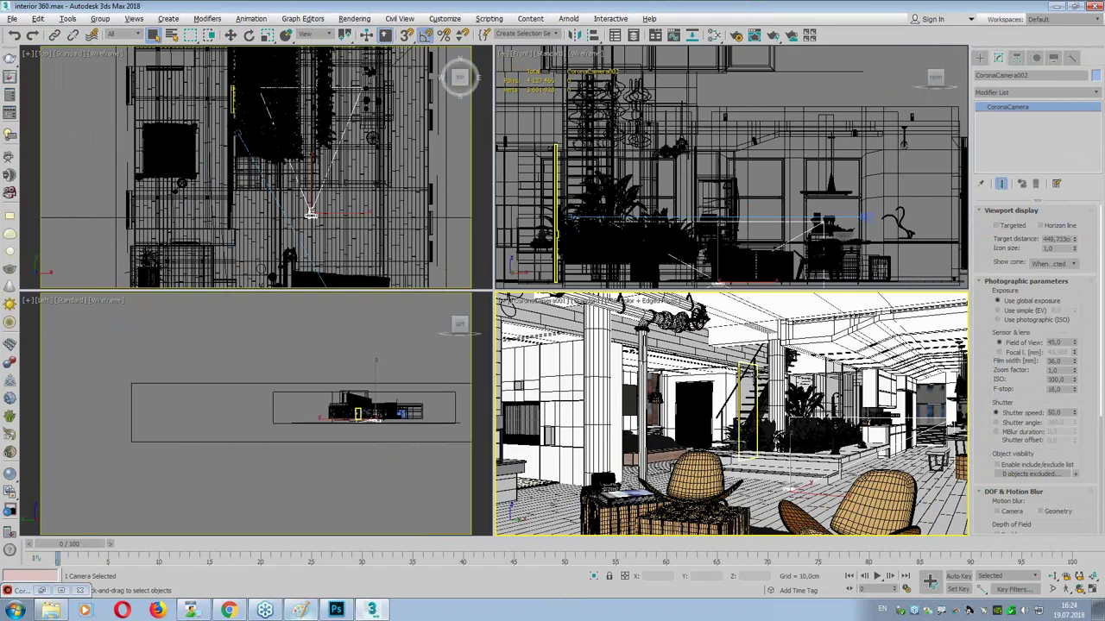
{"action": "scroll", "coordinate": [752, 376], "scroll_direction": "up", "scroll_amount": 3}
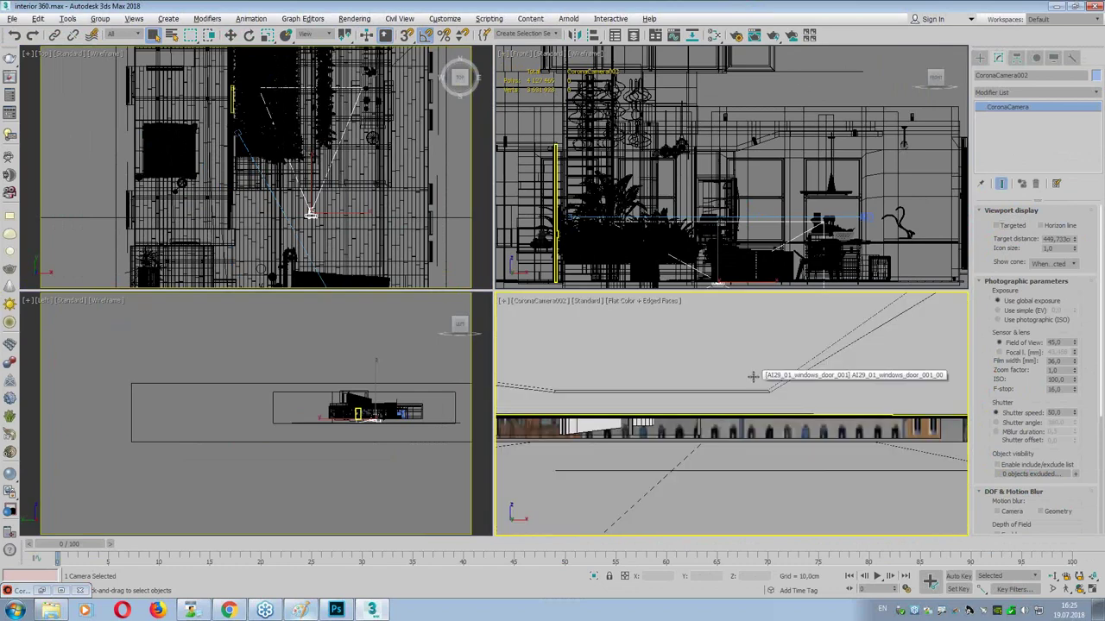
{"action": "scroll", "coordinate": [829, 61], "scroll_direction": "down", "scroll_amount": 2}
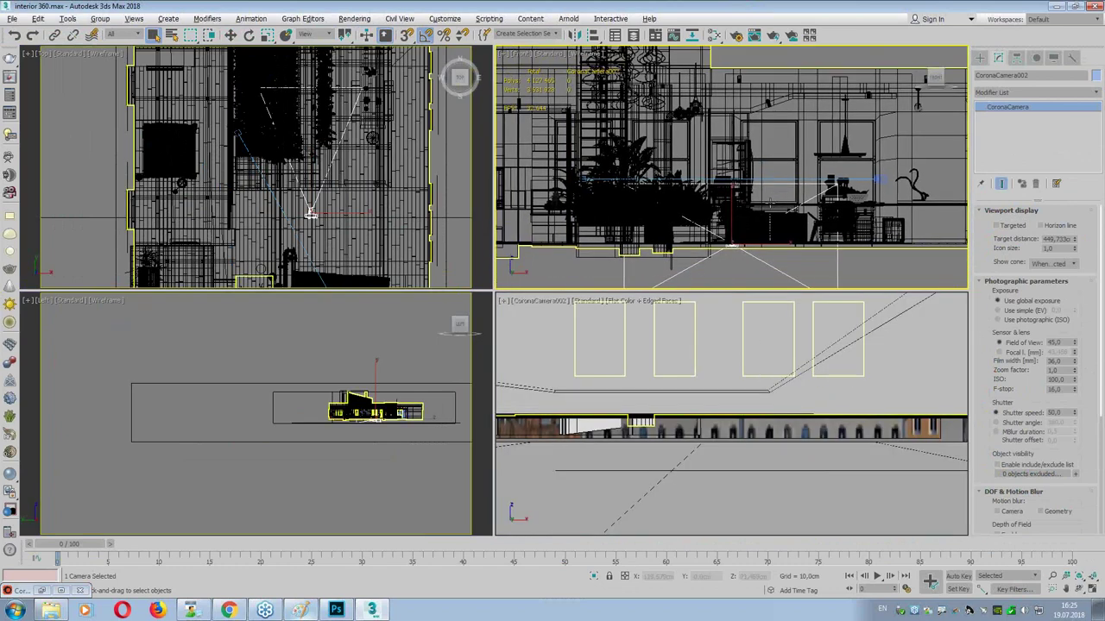
{"action": "key", "text": "w"}
{"action": "mouse_move", "coordinate": [731, 217]}
{"action": "left_mouse_down"}
{"action": "mouse_move", "coordinate": [738, 131]}
{"action": "mouse_move", "coordinate": [750, 151]}
{"action": "left_mouse_up"}
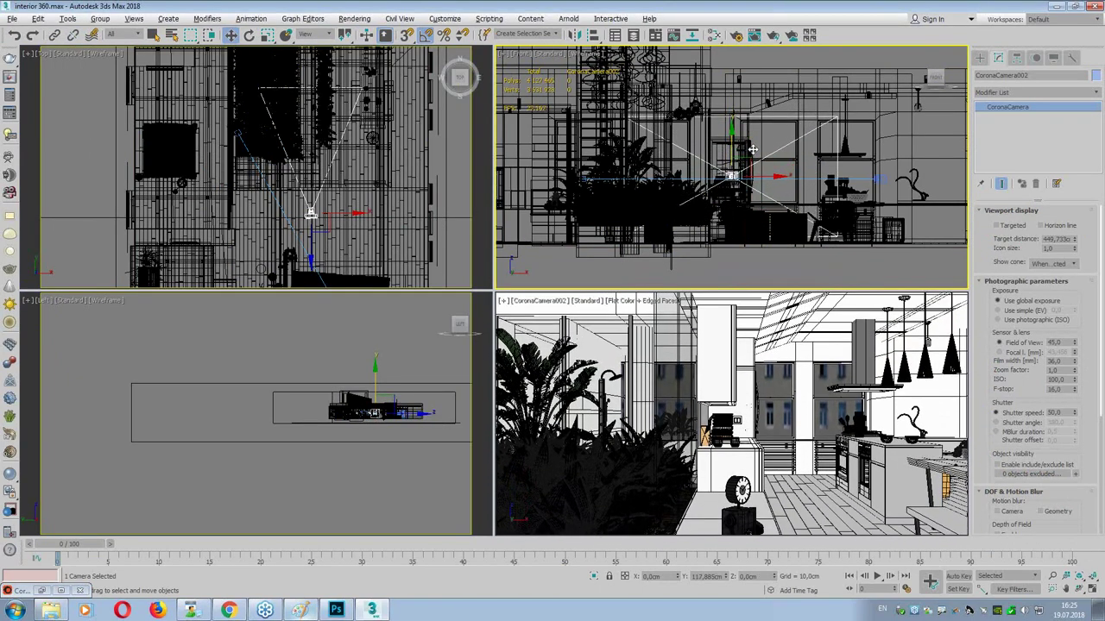
{"action": "mouse_move", "coordinate": [766, 176]}
{"action": "left_mouse_down"}
{"action": "mouse_move", "coordinate": [618, 195]}
{"action": "mouse_move", "coordinate": [732, 199]}
{"action": "left_mouse_up"}
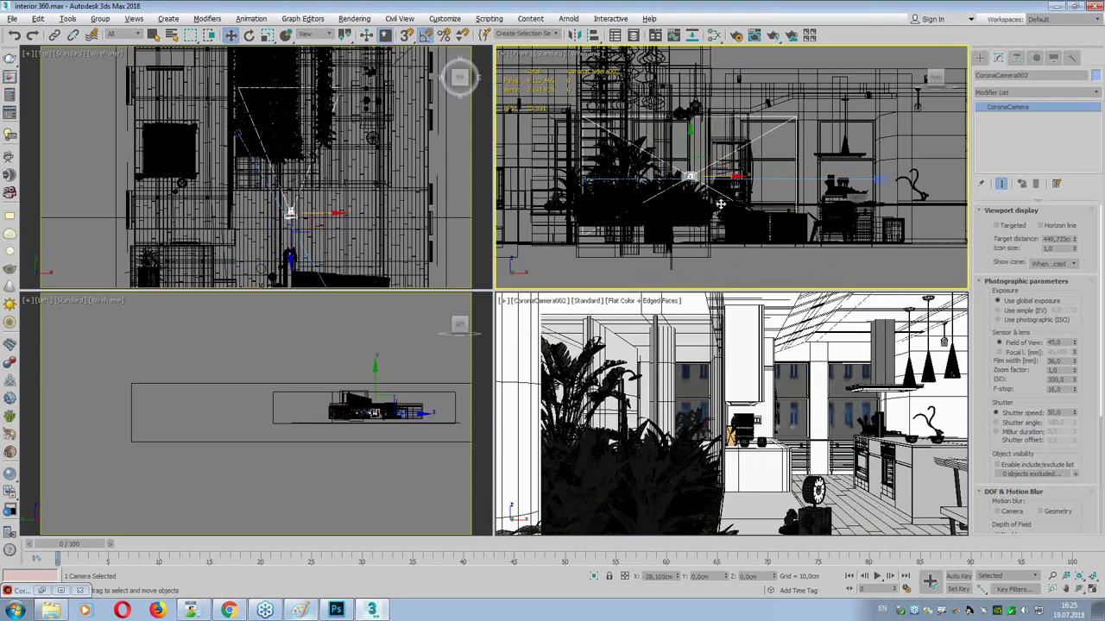
{"action": "mouse_move", "coordinate": [732, 198]}
{"action": "left_mouse_down"}
{"action": "mouse_move", "coordinate": [707, 203]}
{"action": "mouse_move", "coordinate": [809, 204]}
{"action": "left_mouse_up"}
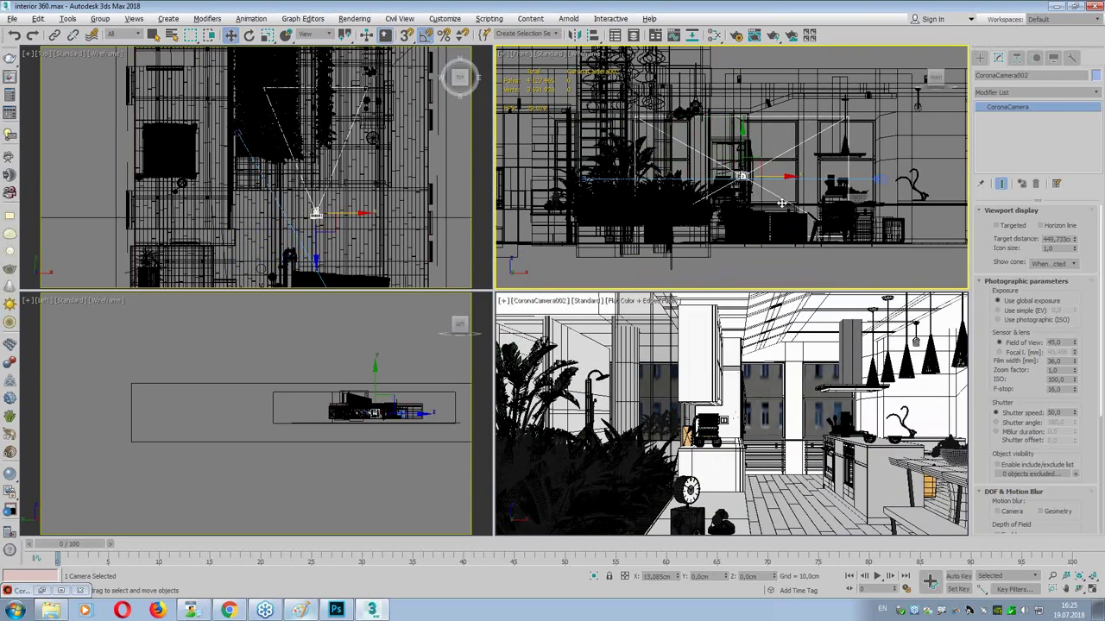
{"action": "key", "text": "e"}
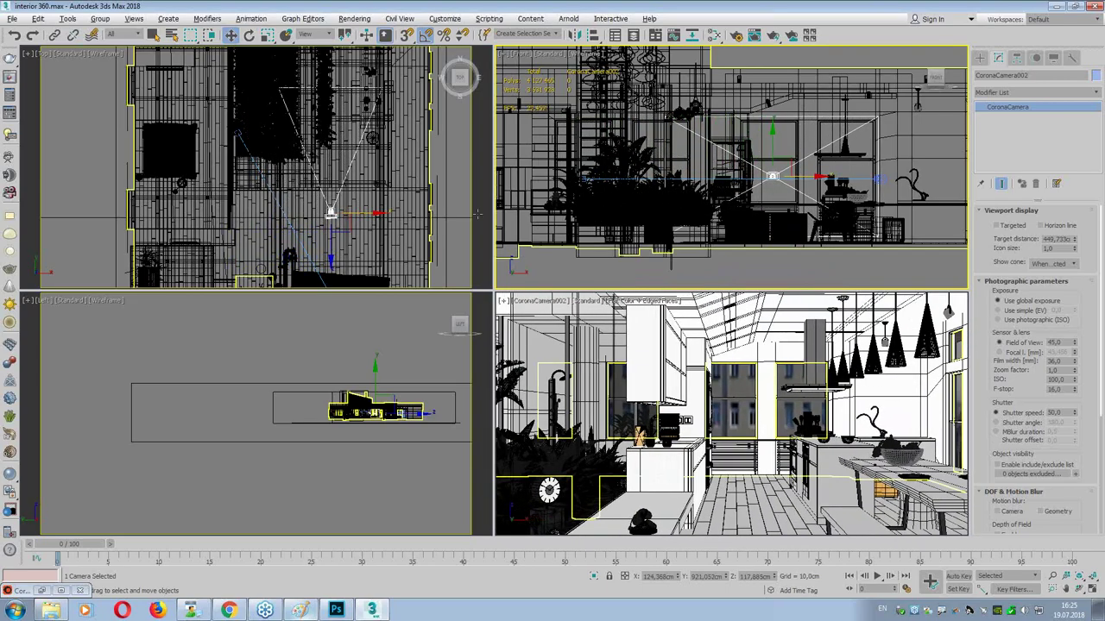
{"action": "middle_click_drag", "start_coordinate": [363, 208], "coordinate": [354, 188]}
- Turn CoronaCamera002 around the room and back until it faces the kitchen
{"action": "mouse_move", "coordinate": [354, 188]}
{"action": "left_mouse_down"}
{"action": "mouse_move", "coordinate": [353, 130]}
{"action": "mouse_move", "coordinate": [410, 205]}
{"action": "mouse_move", "coordinate": [434, 183]}
{"action": "mouse_move", "coordinate": [487, 329]}
{"action": "left_mouse_up"}
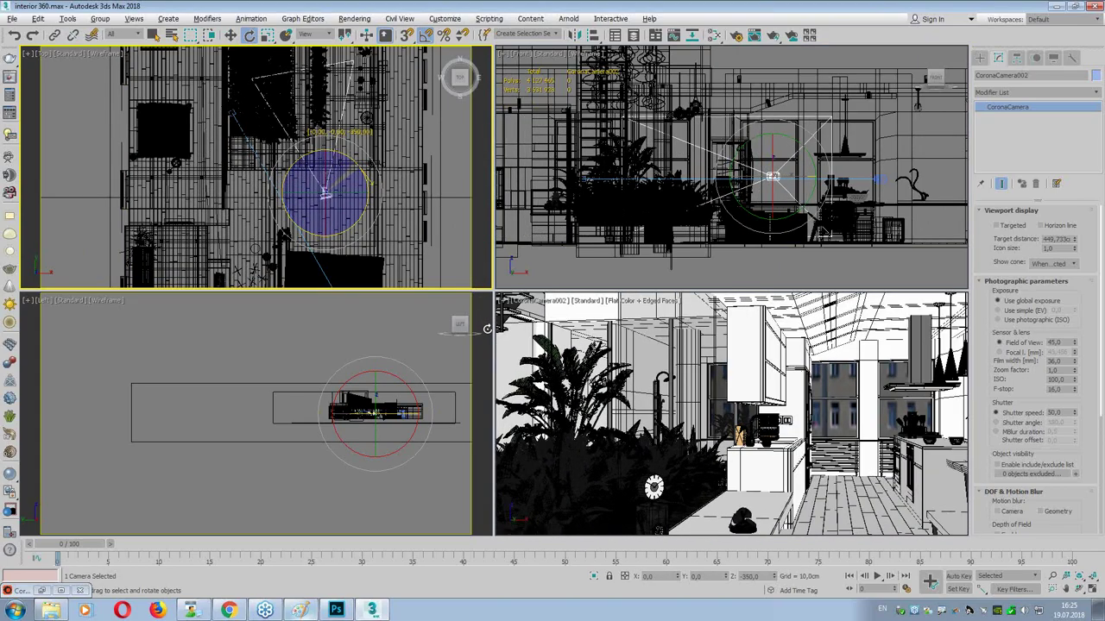
{"action": "mouse_move", "coordinate": [487, 329]}
{"action": "left_mouse_down"}
{"action": "mouse_move", "coordinate": [423, 123]}
{"action": "mouse_move", "coordinate": [484, 274]}
{"action": "left_mouse_up"}
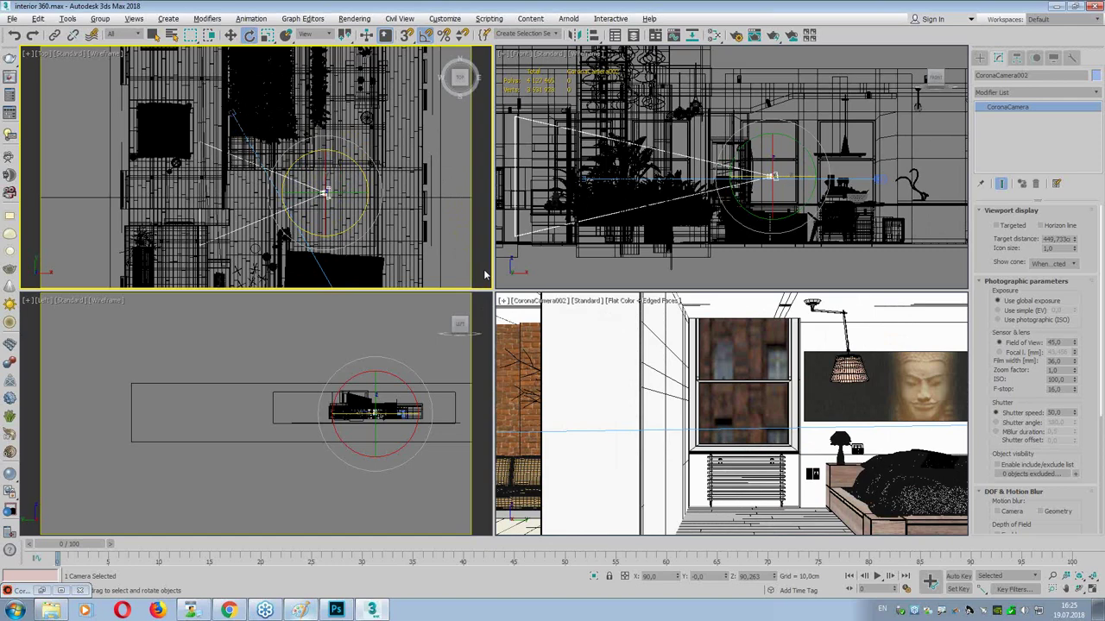
{"action": "key", "text": "w"}
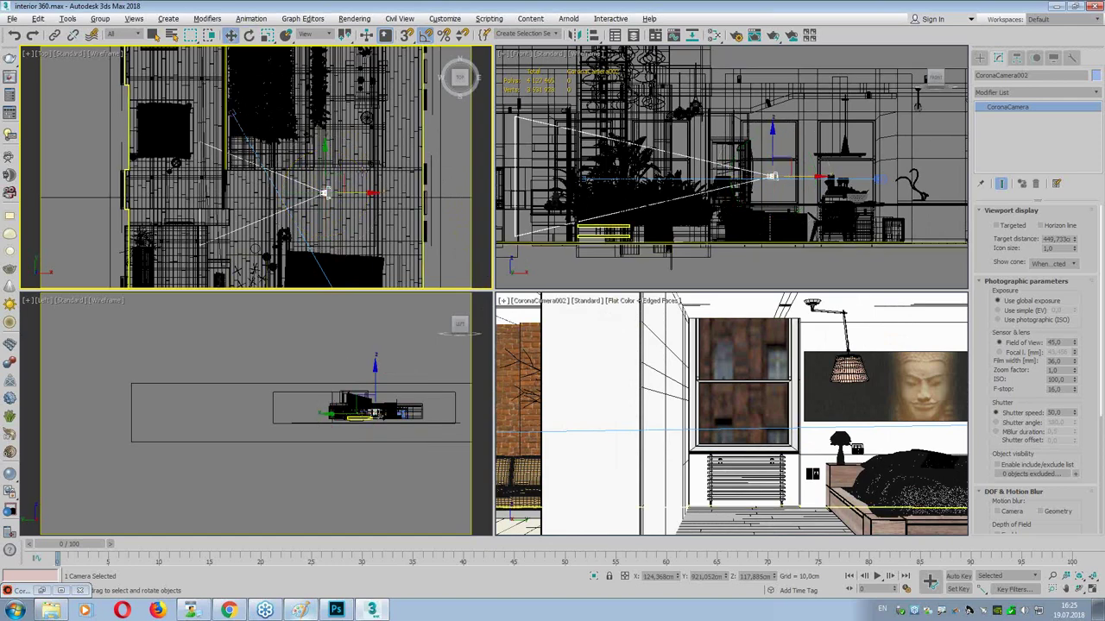
{"action": "key", "text": "e"}
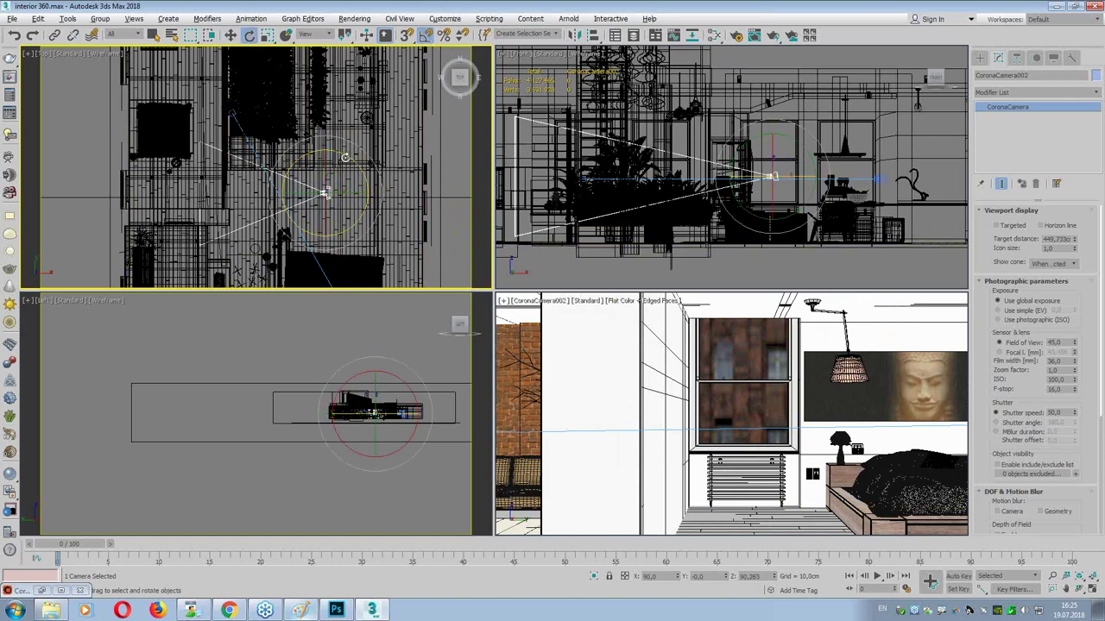
{"action": "mouse_move", "coordinate": [347, 155]}
{"action": "left_mouse_down"}
{"action": "mouse_move", "coordinate": [385, 194]}
{"action": "mouse_move", "coordinate": [318, 193]}
{"action": "mouse_move", "coordinate": [362, 199]}
{"action": "mouse_move", "coordinate": [347, 177]}
{"action": "mouse_move", "coordinate": [336, 194]}
{"action": "mouse_move", "coordinate": [388, 160]}
{"action": "left_mouse_up"}
- Fine-tune the camera framing and collapse the Photographic and DOF & Motion Blur rollouts
{"action": "key", "text": "w"}
{"action": "key", "text": "e"}
{"action": "key", "text": "q"}
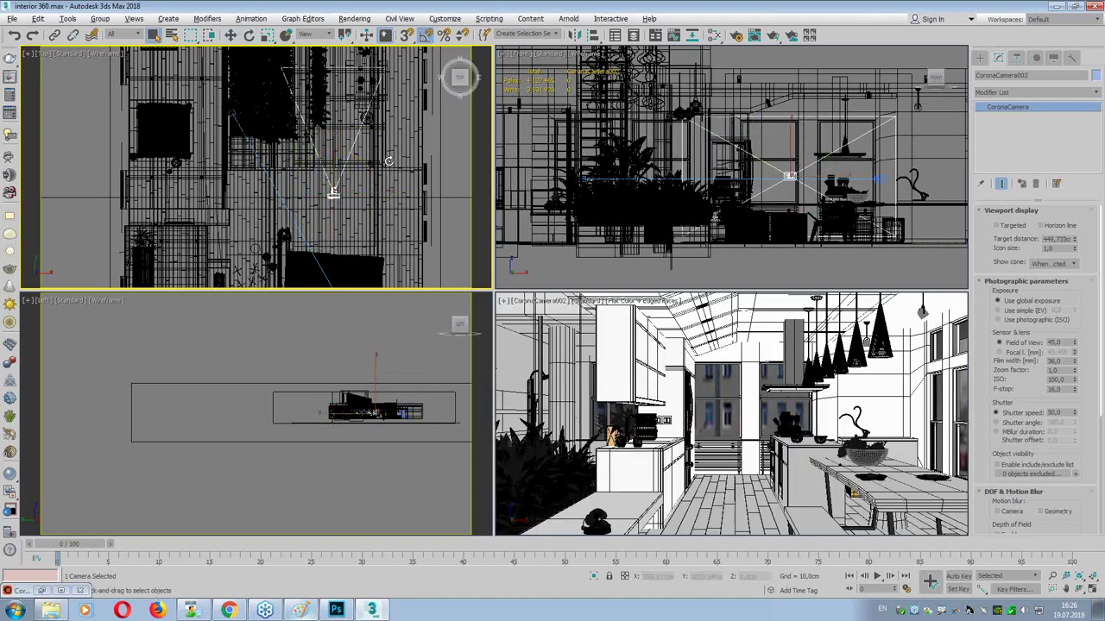
{"action": "key", "text": "w"}
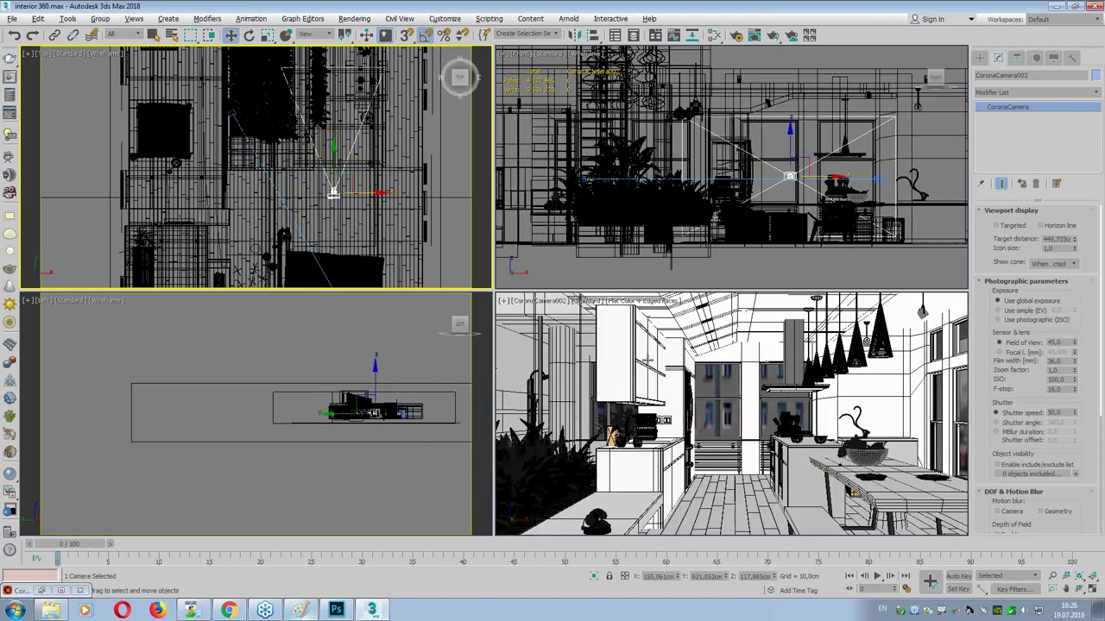
{"action": "right_click", "coordinate": [649, 361]}
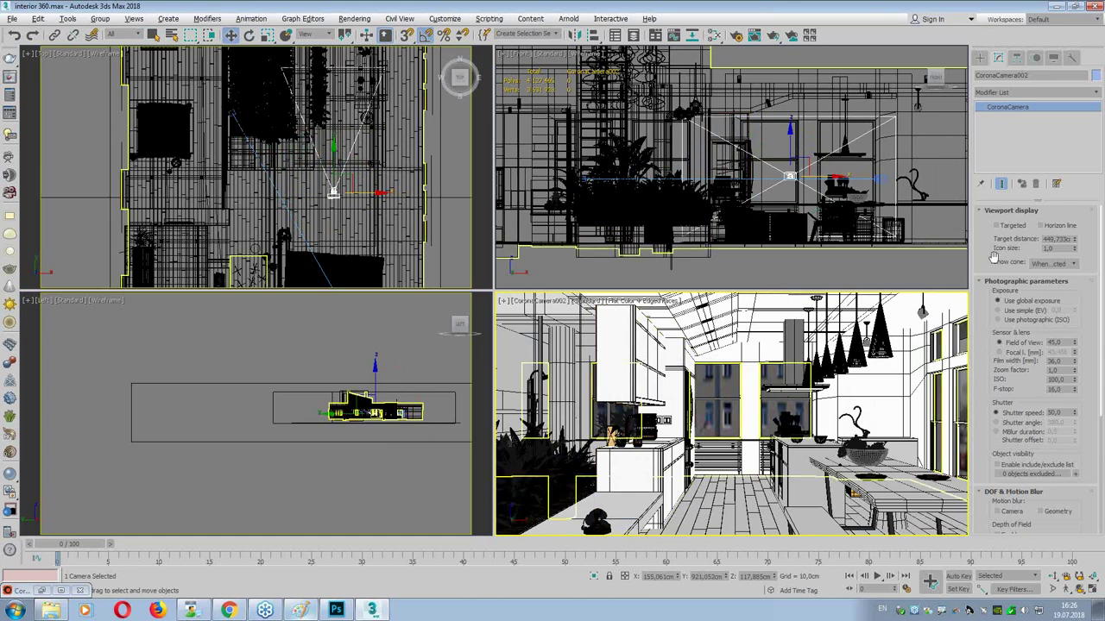
{"action": "mouse_move", "coordinate": [999, 291]}
{"action": "left_mouse_down"}
{"action": "mouse_move", "coordinate": [995, 264]}
{"action": "mouse_move", "coordinate": [997, 293]}
{"action": "left_mouse_up"}
{"action": "left_click", "coordinate": [1000, 281]}
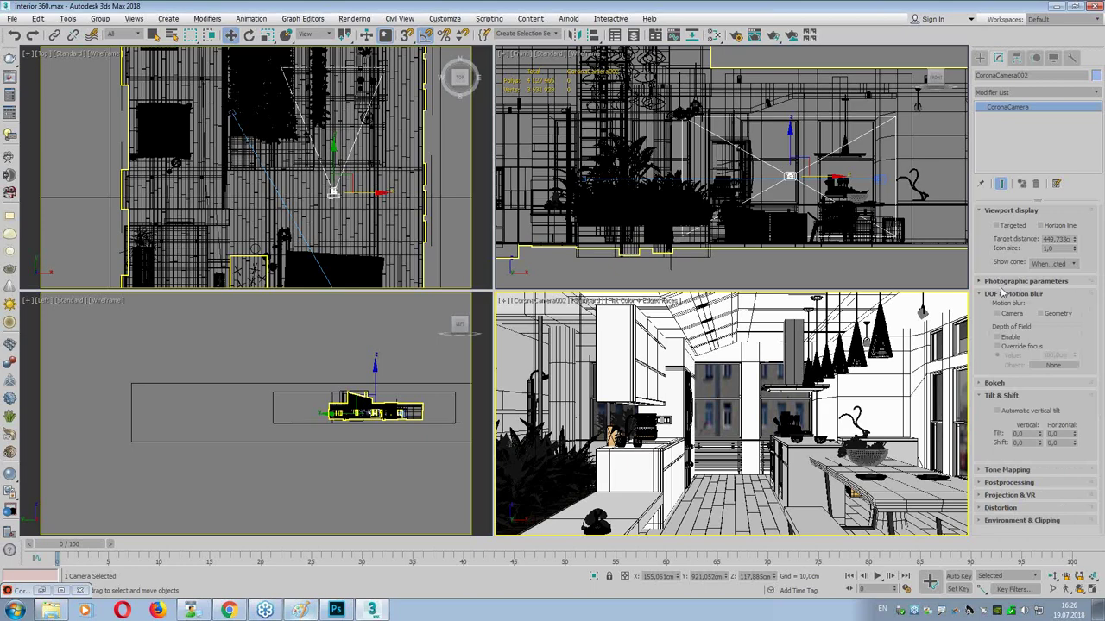
{"action": "left_click", "coordinate": [1000, 293]}
{"action": "left_click", "coordinate": [1001, 319]}
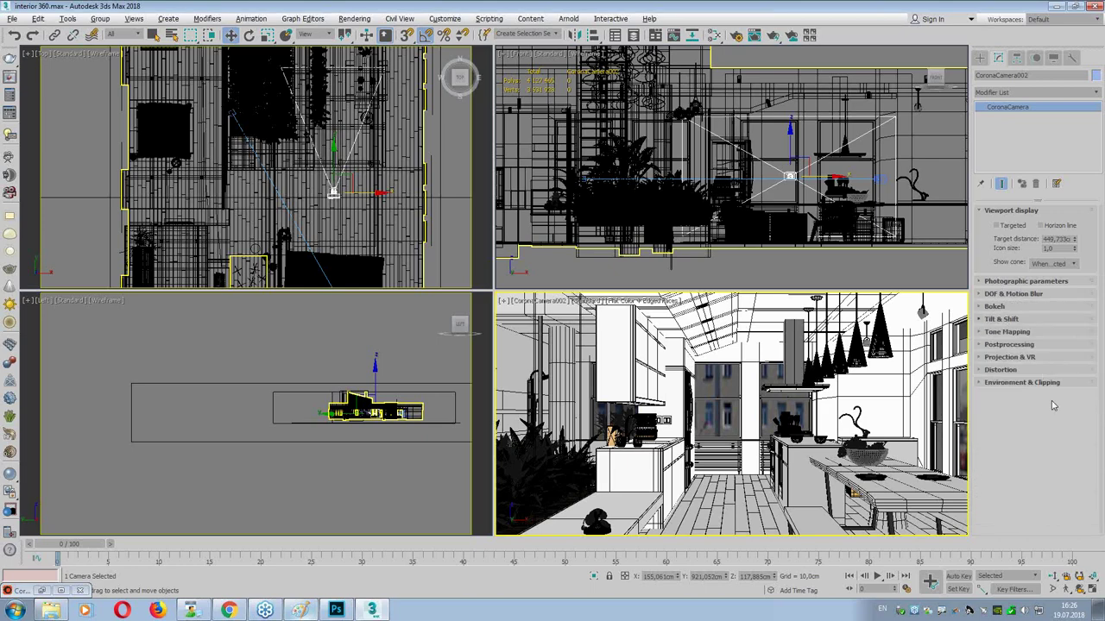
{"action": "left_click", "coordinate": [1035, 357]}
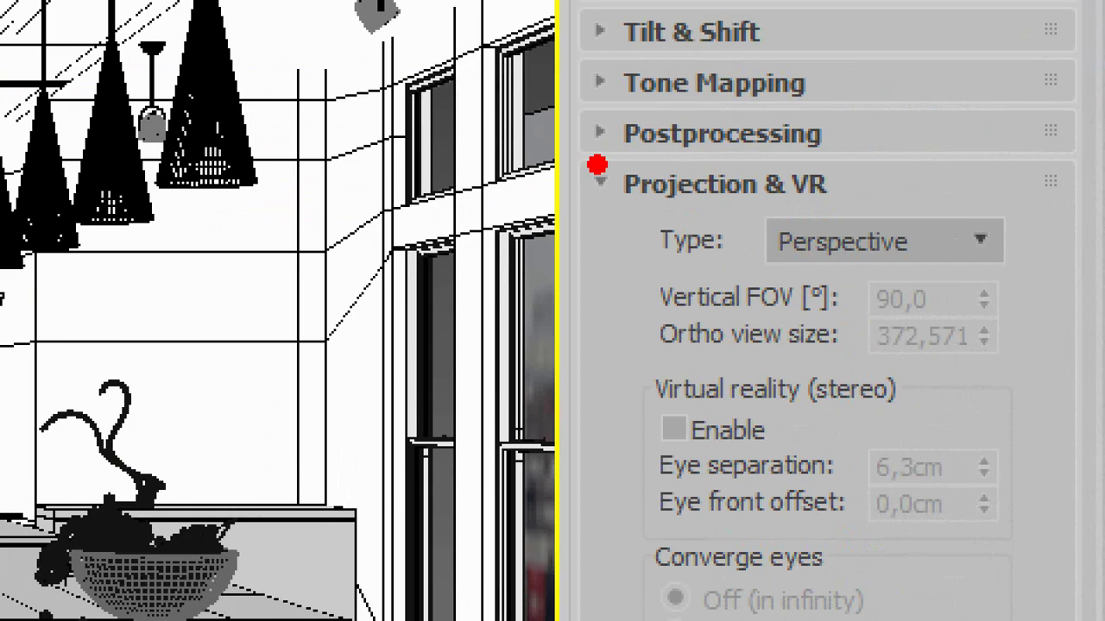
{"action": "left_click_drag", "start_coordinate": [640, 284], "coordinate": [1043, 273]}
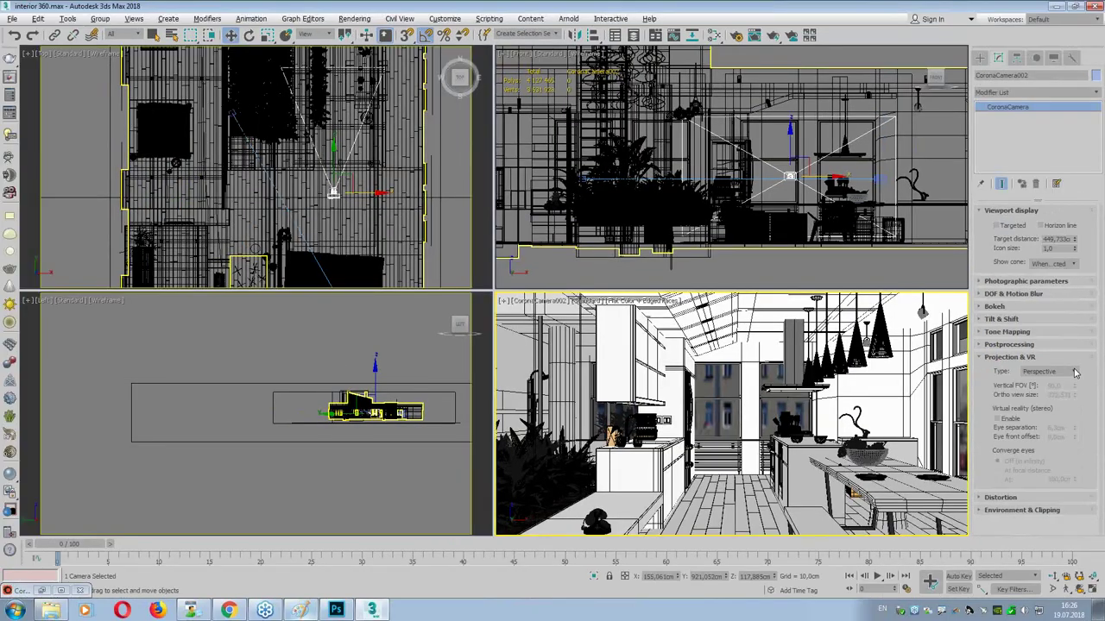
{"action": "left_click", "coordinate": [1071, 372]}
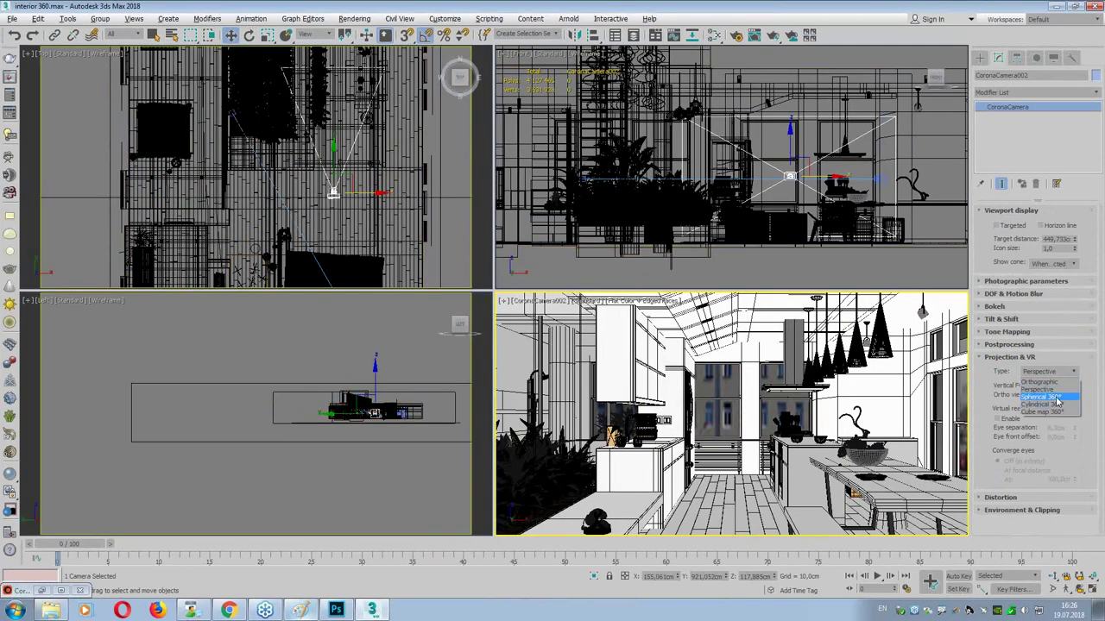
{"action": "left_click", "coordinate": [1056, 398]}
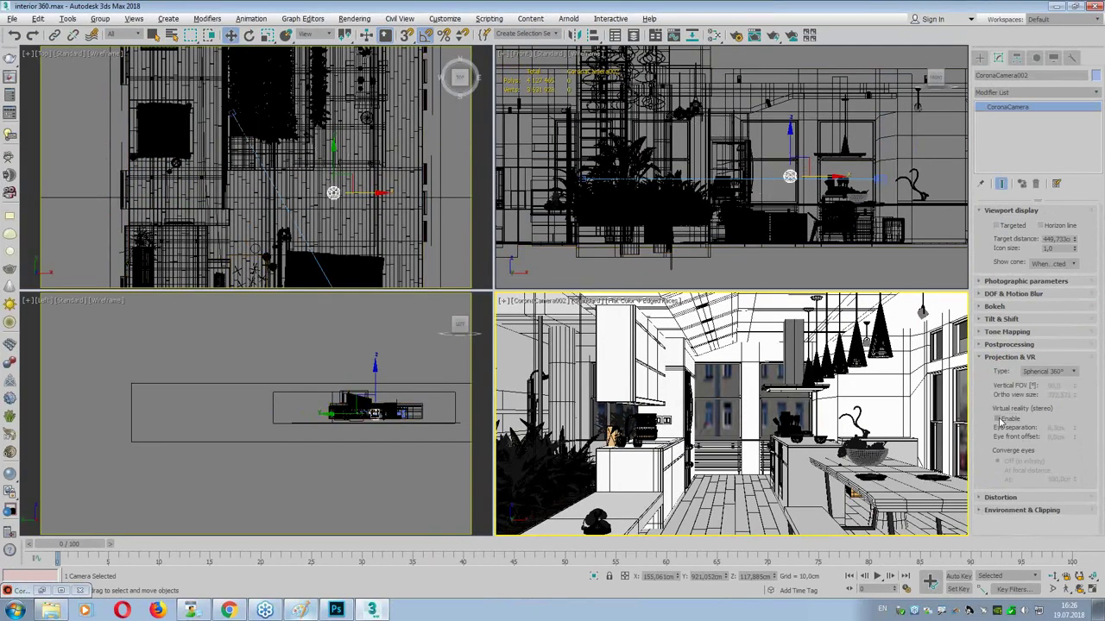
{"action": "left_click", "coordinate": [998, 418]}
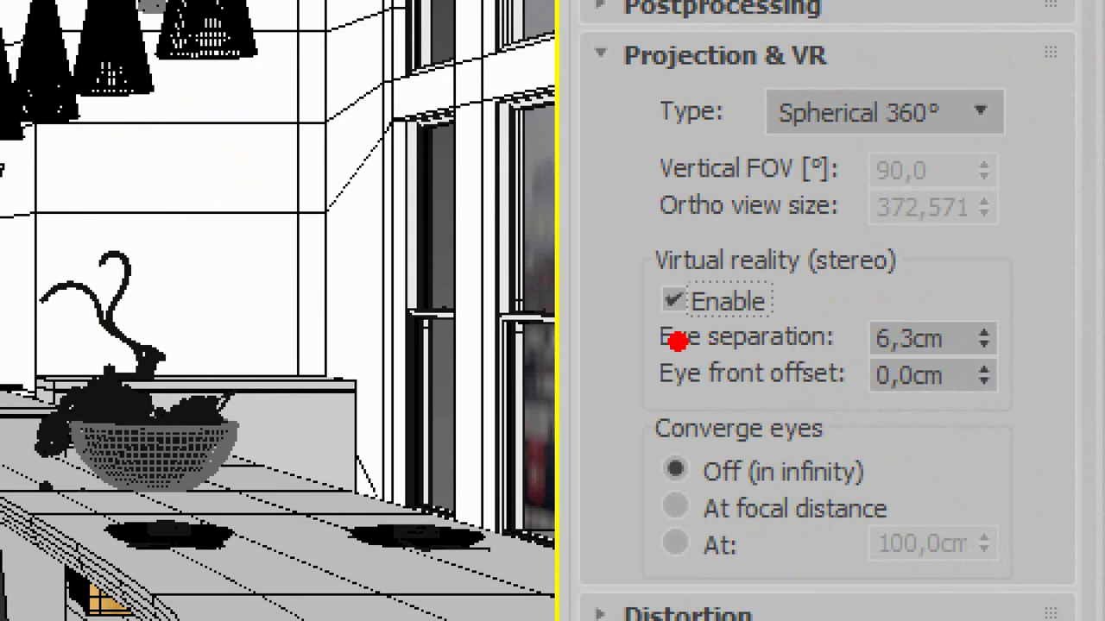
{"action": "left_click_drag", "start_coordinate": [629, 337], "coordinate": [853, 335]}
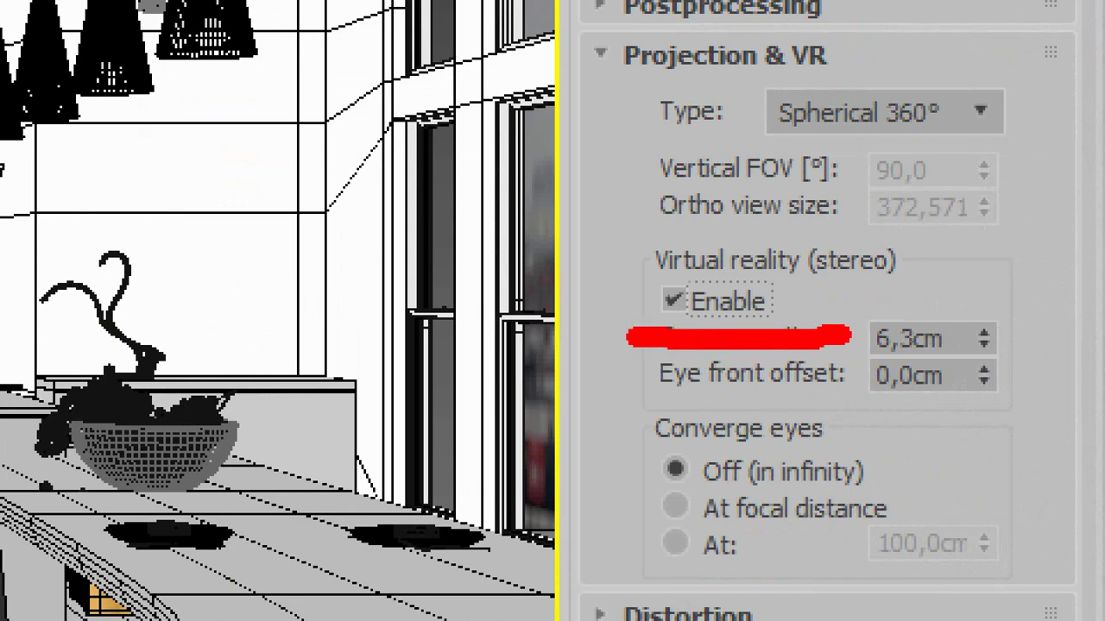
{"action": "mouse_move", "coordinate": [666, 158]}
{"action": "left_mouse_down"}
{"action": "mouse_move", "coordinate": [1103, 129]}
{"action": "mouse_move", "coordinate": [1081, 152]}
{"action": "left_mouse_up"}
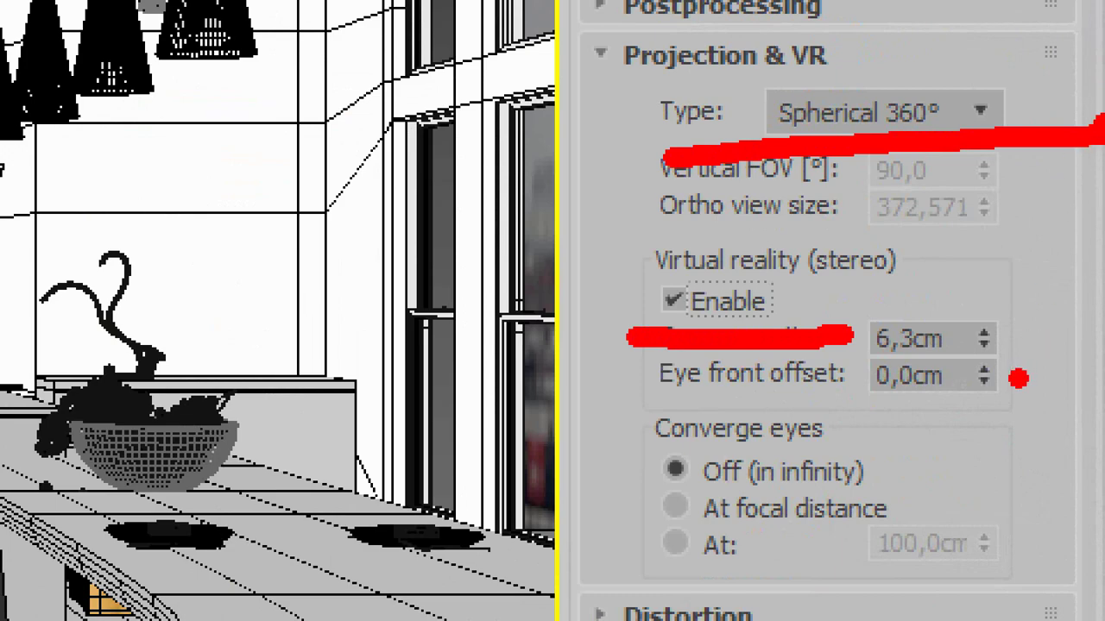
{"action": "left_click_drag", "start_coordinate": [838, 379], "coordinate": [873, 406]}
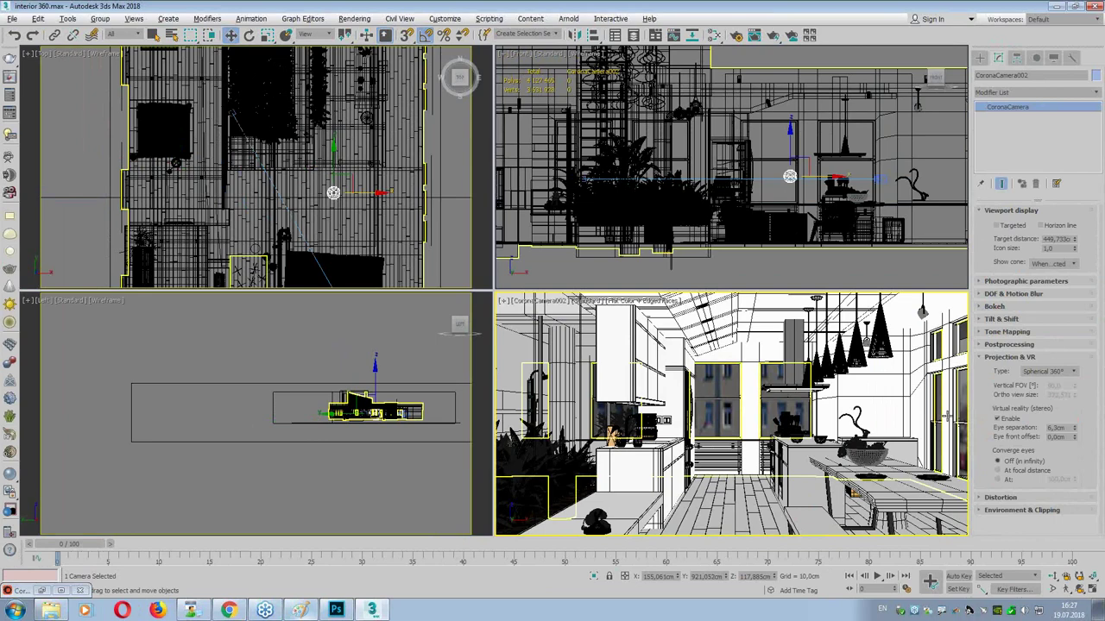
- In Render Setup Common, lock the image aspect and set output size to 1000 × 1000
{"action": "left_click", "coordinate": [735, 35]}
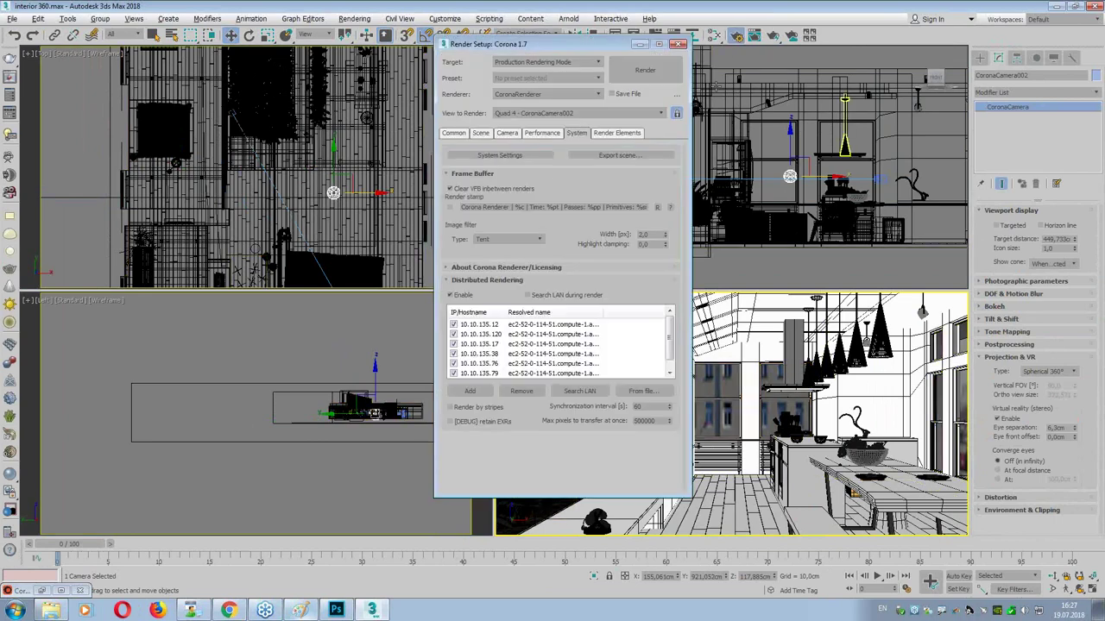
{"action": "left_click", "coordinate": [452, 133]}
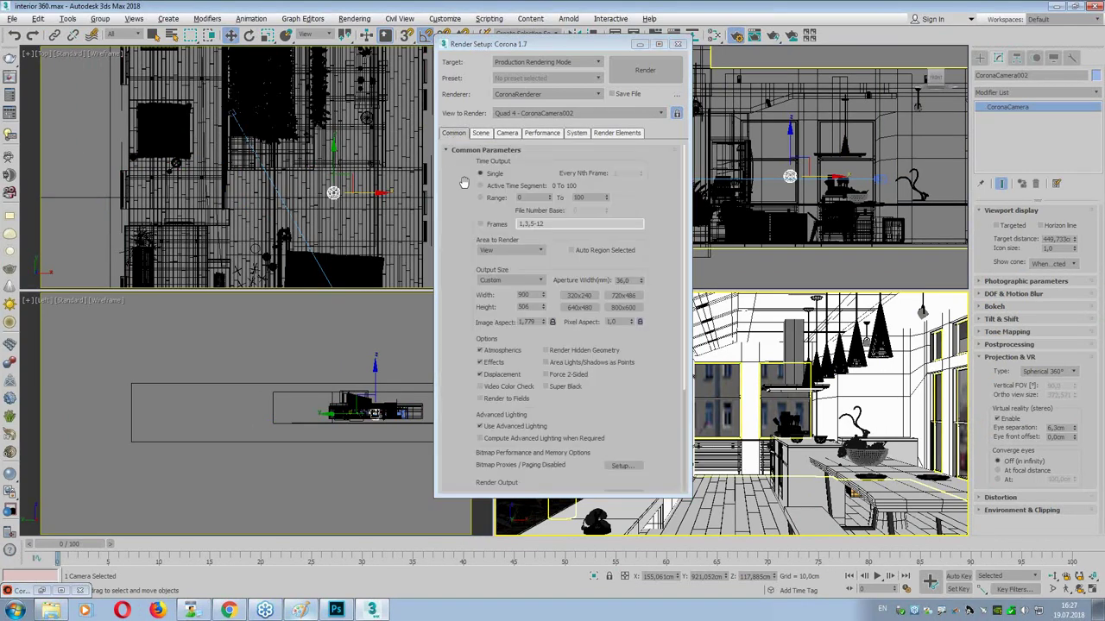
{"action": "left_click", "coordinate": [552, 323]}
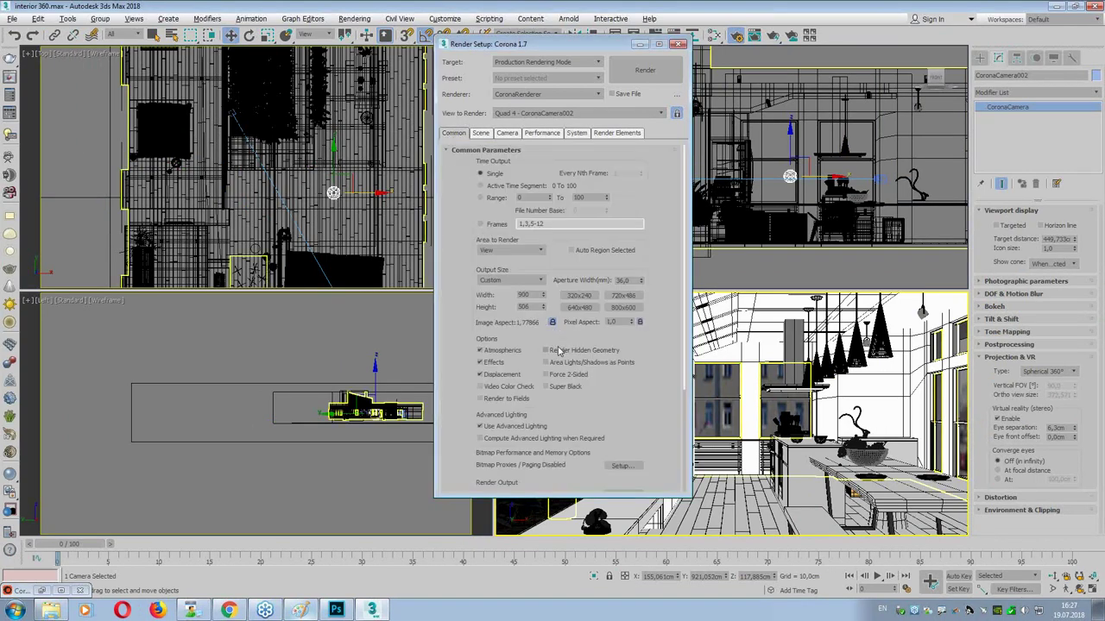
{"action": "double_click", "coordinate": [532, 295]}
{"action": "double_click", "coordinate": [532, 295]}
{"action": "type", "text": "1000"}
{"action": "key", "text": "Tab"}
{"action": "key", "text": "Return"}
{"action": "double_click", "coordinate": [533, 295]}
{"action": "type", "text": "1000"}
{"action": "key", "text": "Return"}
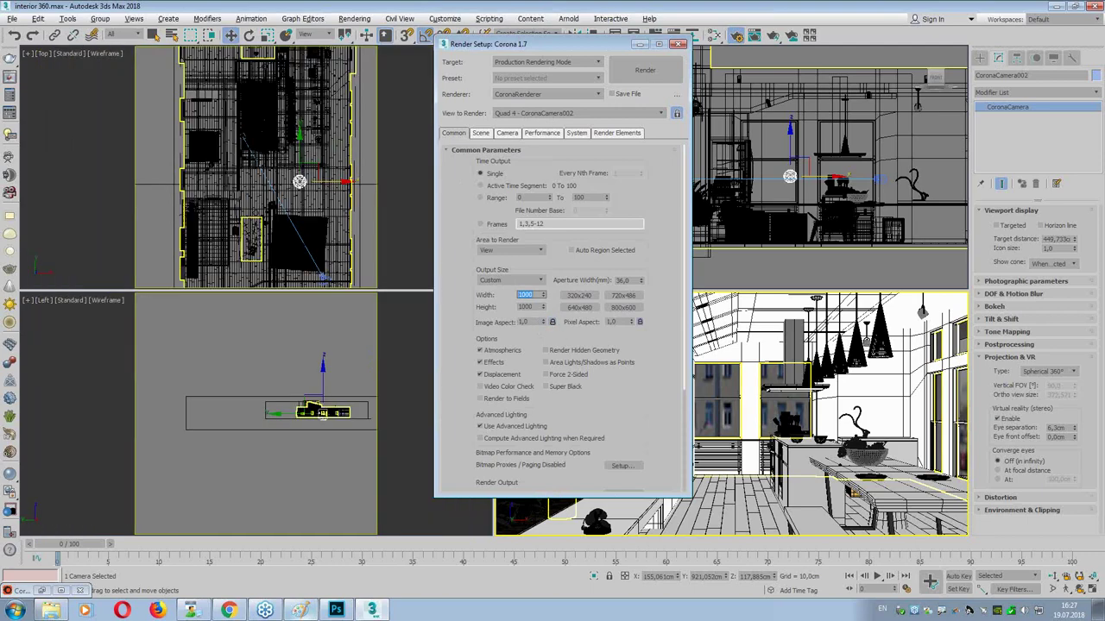
{"action": "left_click", "coordinate": [555, 326]}
- Frame the side viewports around the camera and make the camera view active
{"action": "right_click", "coordinate": [733, 351]}
{"action": "left_click", "coordinate": [464, 332]}
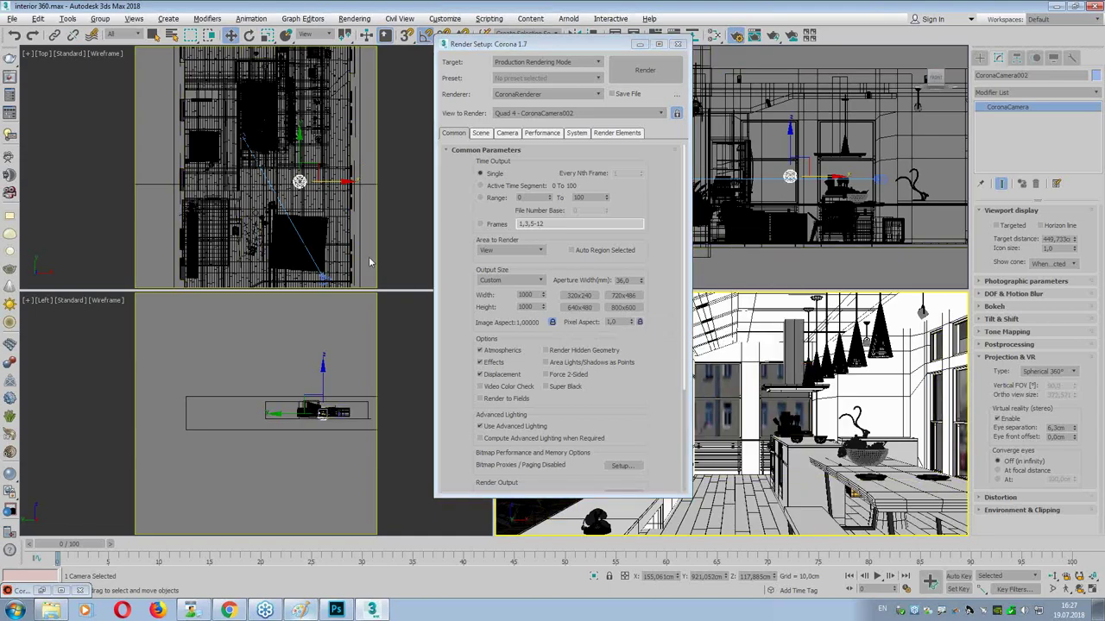
{"action": "key", "text": "z"}
{"action": "left_click", "coordinate": [764, 358]}
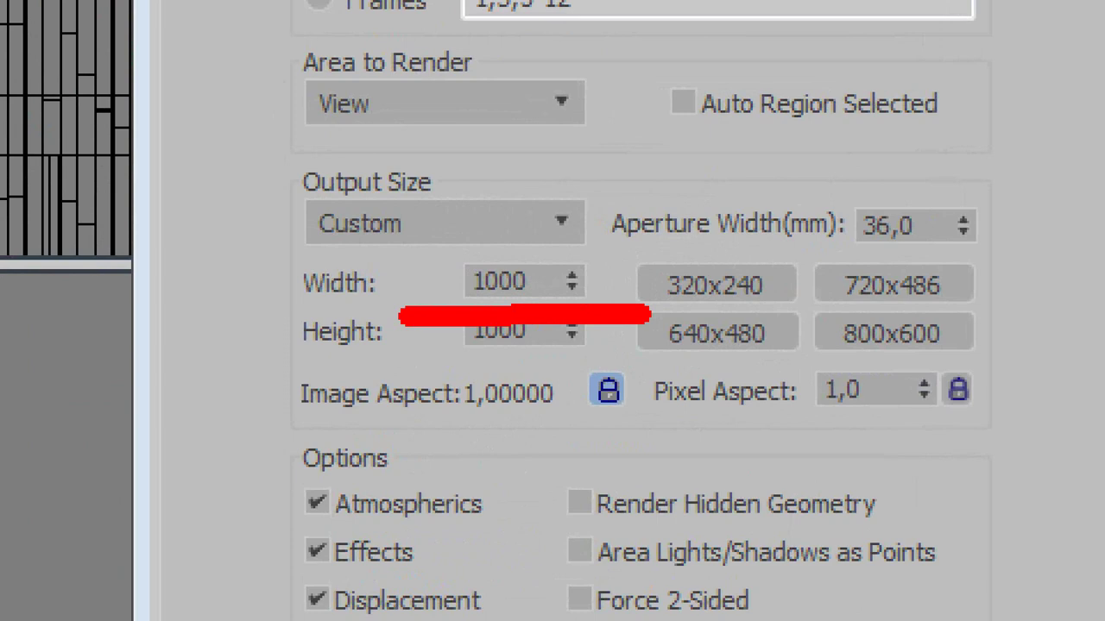
- Sketch the target output size of 3000 as an on-screen annotation
{"action": "left_click", "coordinate": [703, 294]}
{"action": "mouse_move", "coordinate": [660, 207]}
{"action": "left_mouse_down"}
{"action": "mouse_move", "coordinate": [682, 264]}
{"action": "mouse_move", "coordinate": [664, 345]}
{"action": "left_mouse_up"}
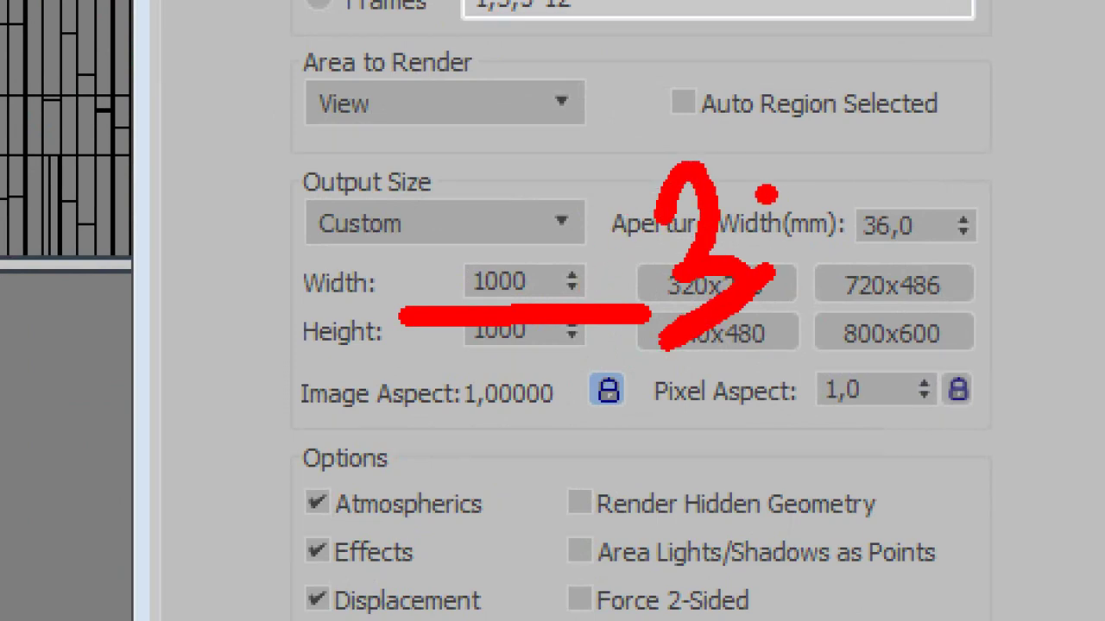
{"action": "left_click_drag", "start_coordinate": [781, 160], "coordinate": [764, 333]}
{"action": "left_click_drag", "start_coordinate": [789, 185], "coordinate": [868, 181]}
{"action": "left_click_drag", "start_coordinate": [854, 289], "coordinate": [936, 231]}
{"action": "left_click_drag", "start_coordinate": [544, 427], "coordinate": [1098, 401]}
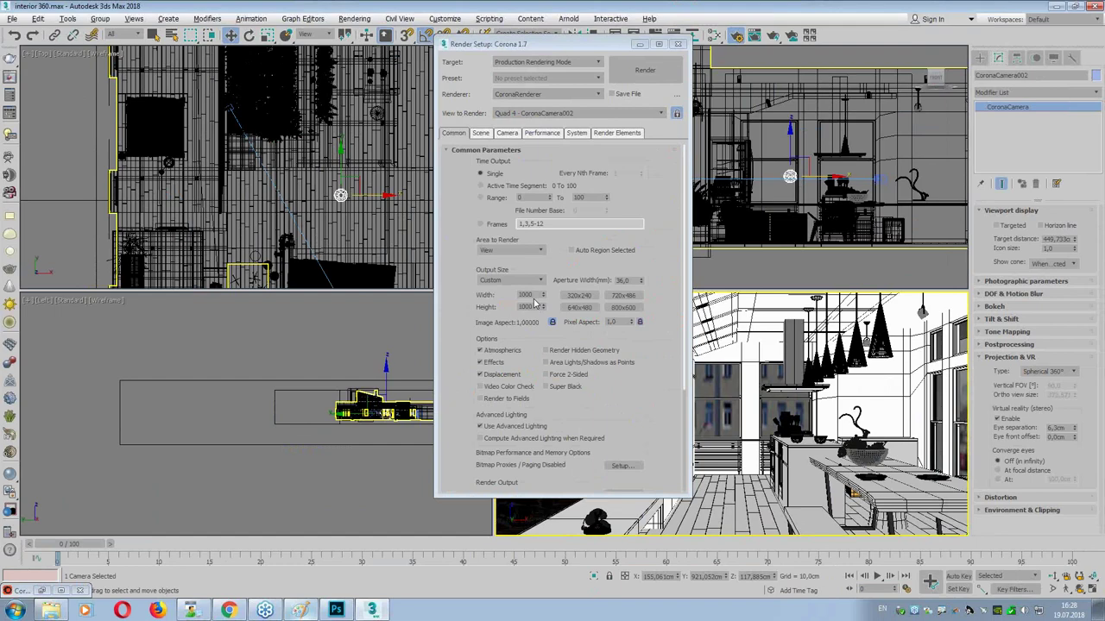
- Set output width to 3000 so the locked height follows, then move Render Setup aside
{"action": "left_click", "coordinate": [535, 298]}
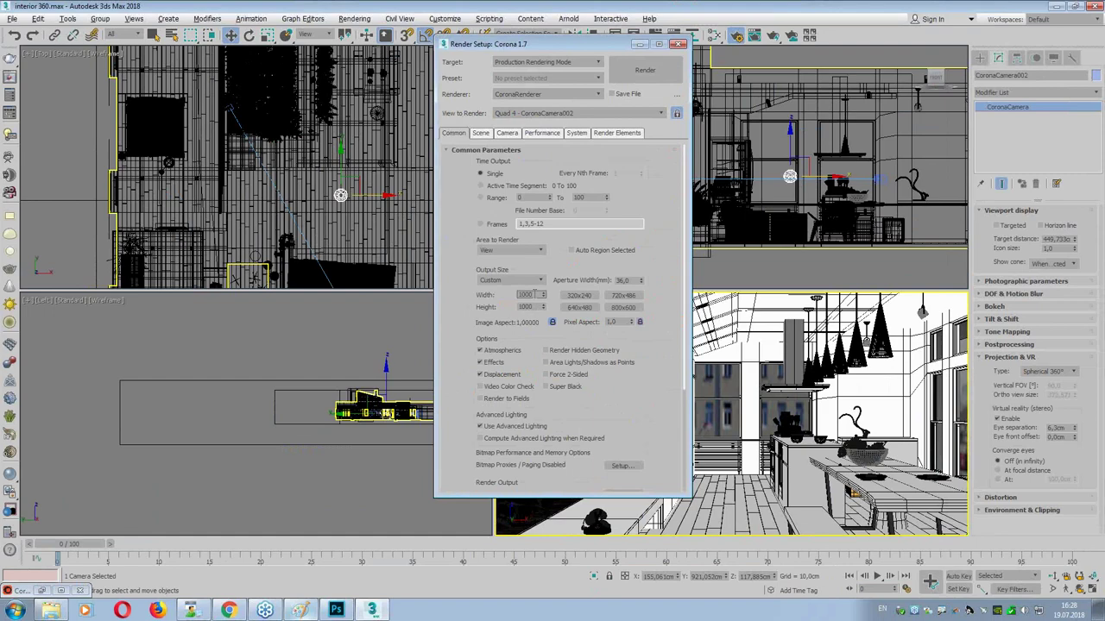
{"action": "type", "text": "3"}
{"action": "type", "text": "3"}
{"action": "key", "text": "Return"}
{"action": "left_click", "coordinate": [649, 385]}
{"action": "mouse_move", "coordinate": [595, 48]}
{"action": "left_mouse_down"}
{"action": "mouse_move", "coordinate": [331, 55]}
{"action": "mouse_move", "coordinate": [344, 42]}
{"action": "left_mouse_up"}
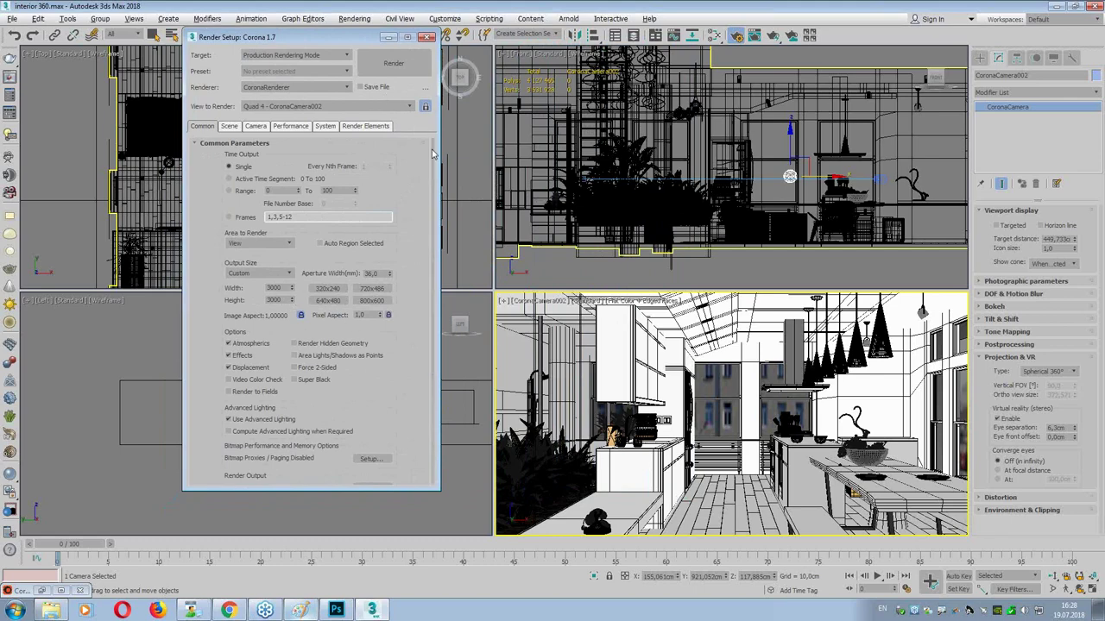
- Start the 3000 × 3000 render and show the frame buffer's DR node list, underlining node memory
{"action": "left_click", "coordinate": [406, 67]}
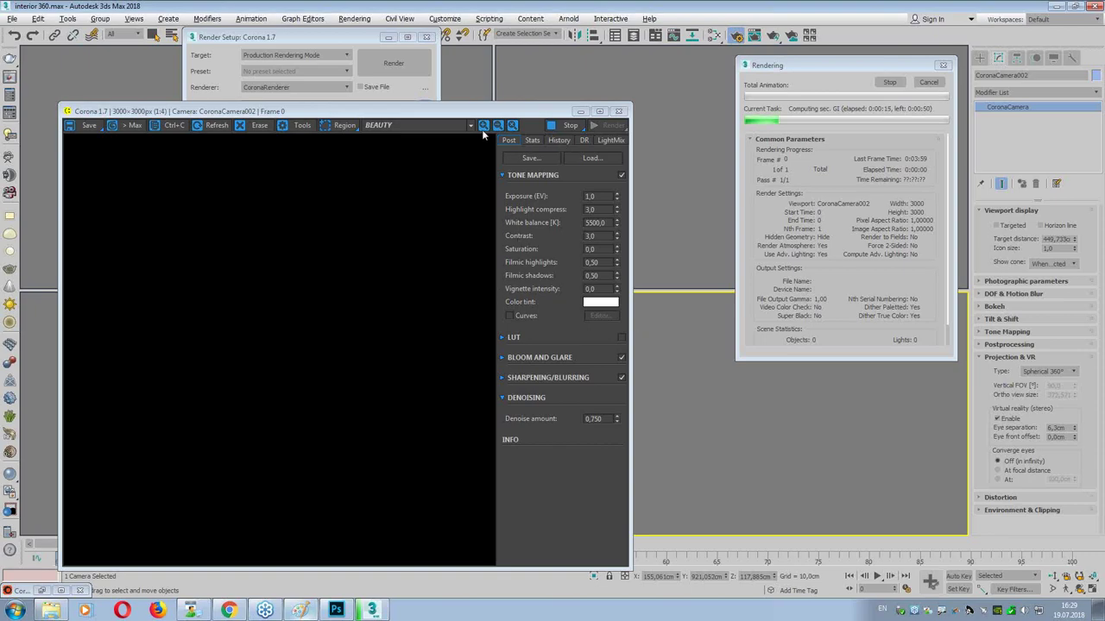
{"action": "left_click_drag", "start_coordinate": [494, 111], "coordinate": [539, 61]}
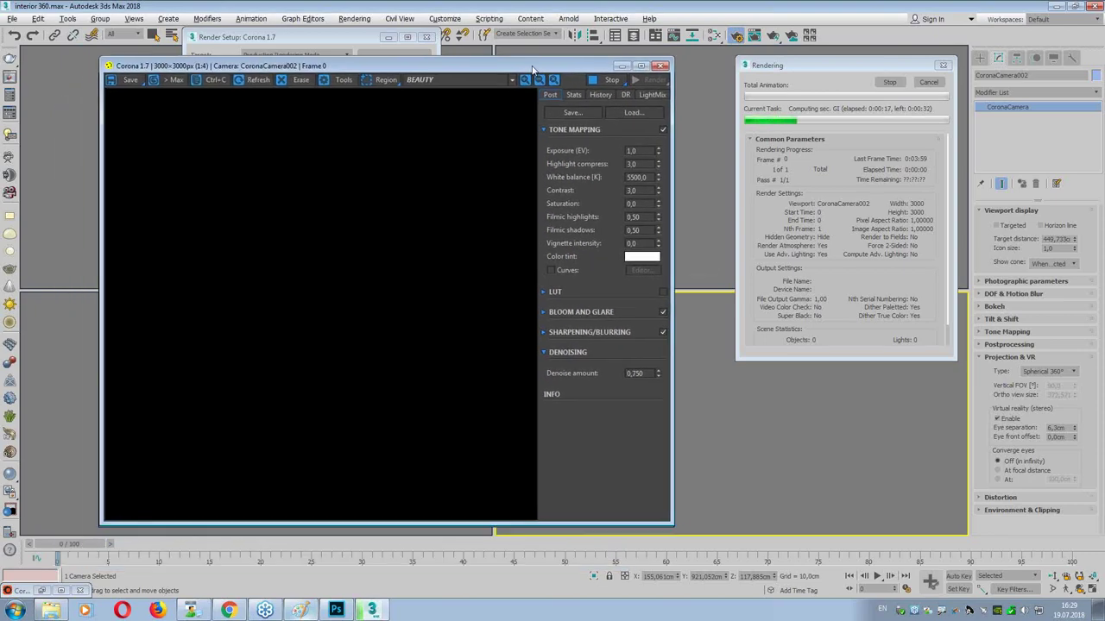
{"action": "left_click", "coordinate": [629, 88]}
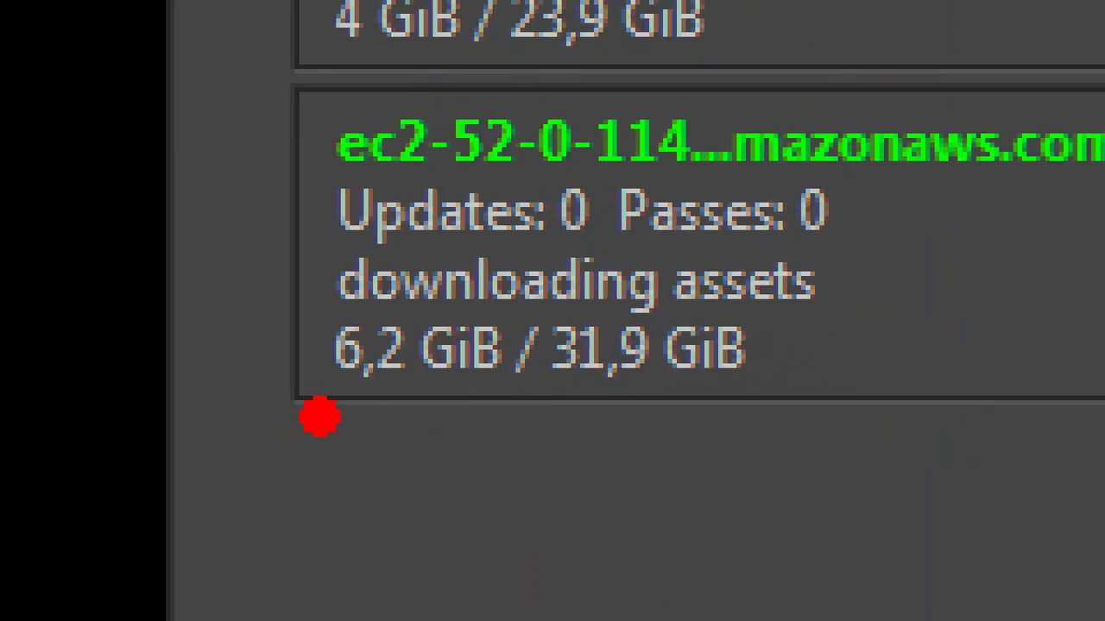
{"action": "mouse_move", "coordinate": [317, 417]}
{"action": "left_mouse_down"}
{"action": "mouse_move", "coordinate": [419, 394]}
{"action": "mouse_move", "coordinate": [479, 398]}
{"action": "left_mouse_up"}
{"action": "left_click_drag", "start_coordinate": [567, 399], "coordinate": [826, 380]}
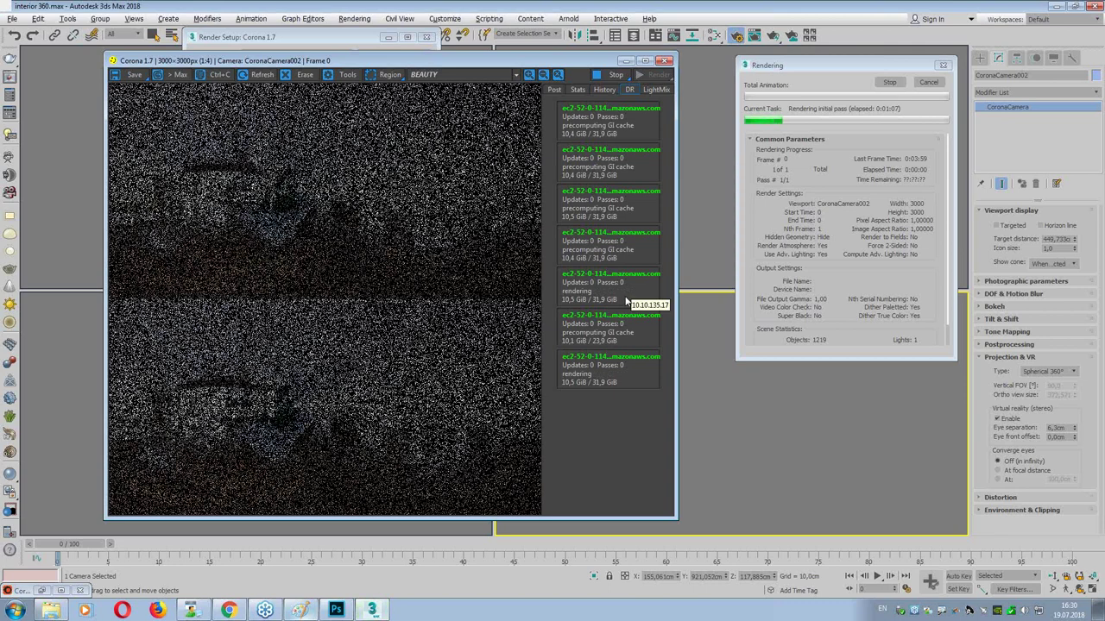
- Underline a rendering node's memory usage, then bring Chrome to the front
{"action": "key", "text": "ctrl+1"}
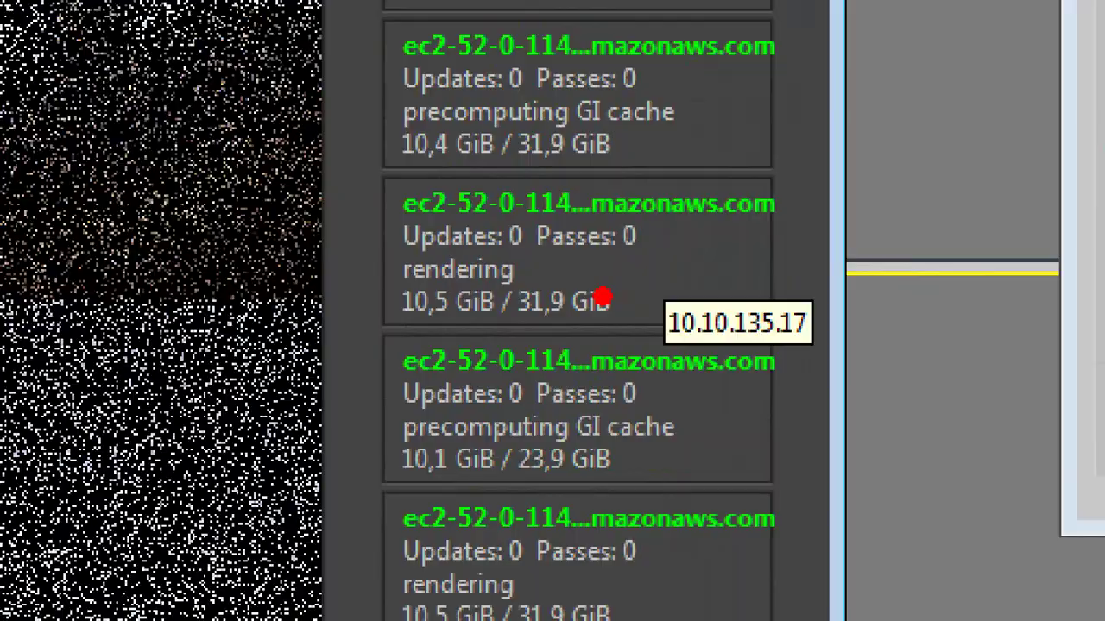
{"action": "left_click_drag", "start_coordinate": [555, 301], "coordinate": [609, 297]}
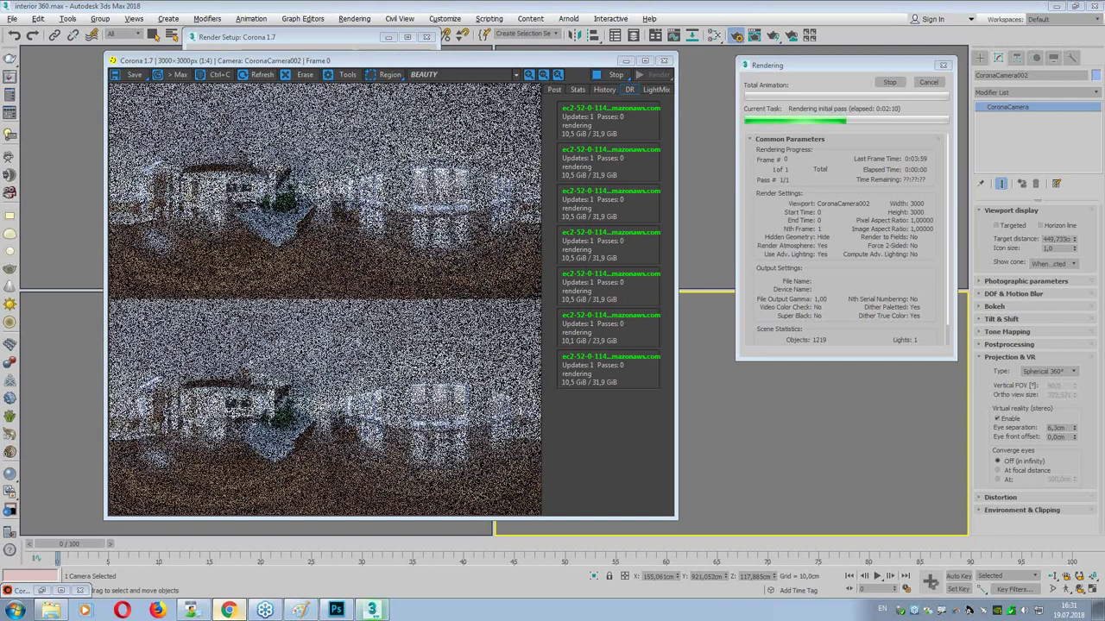
{"action": "left_click", "coordinate": [227, 610]}
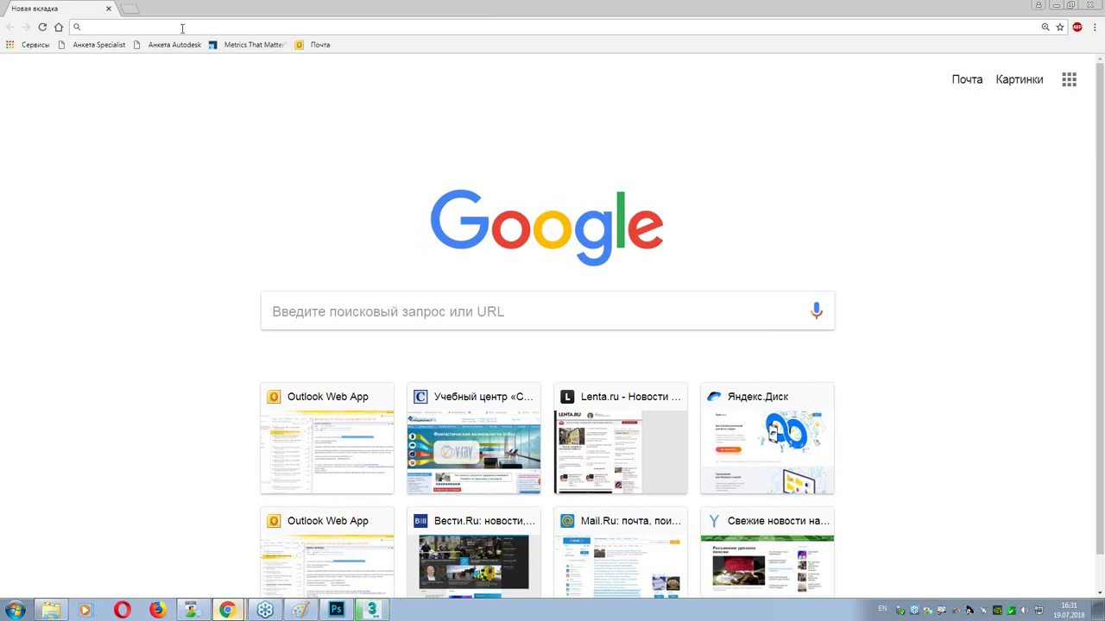
- Load irisvr.com in Chrome, dismiss its cookie notice, and minimize the browser
{"action": "type", "text": "iris"}
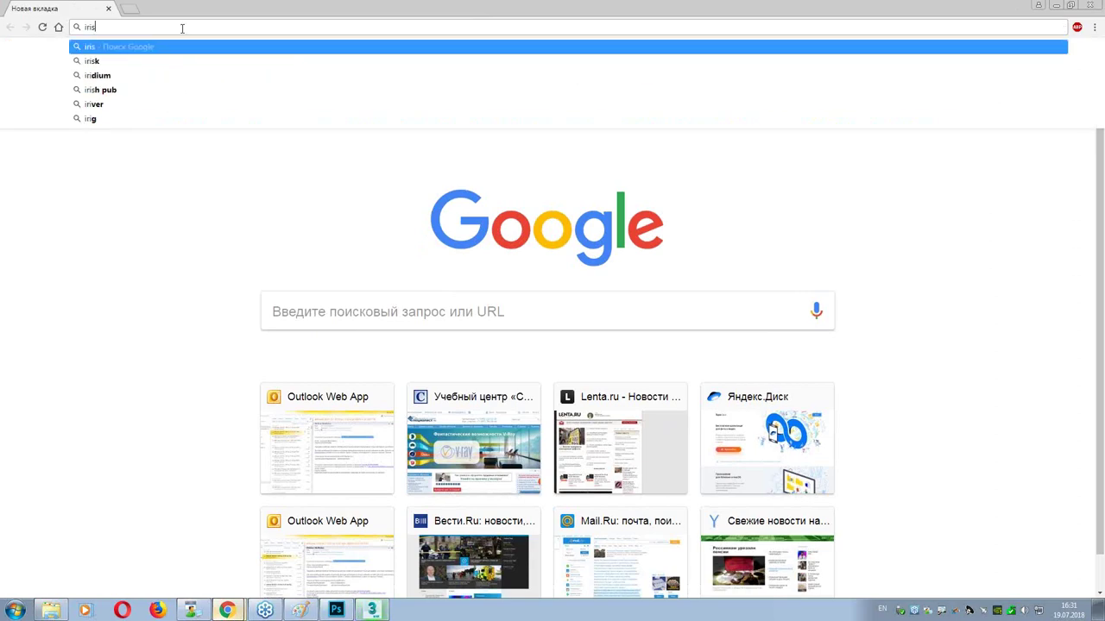
{"action": "type", "text": "vr"}
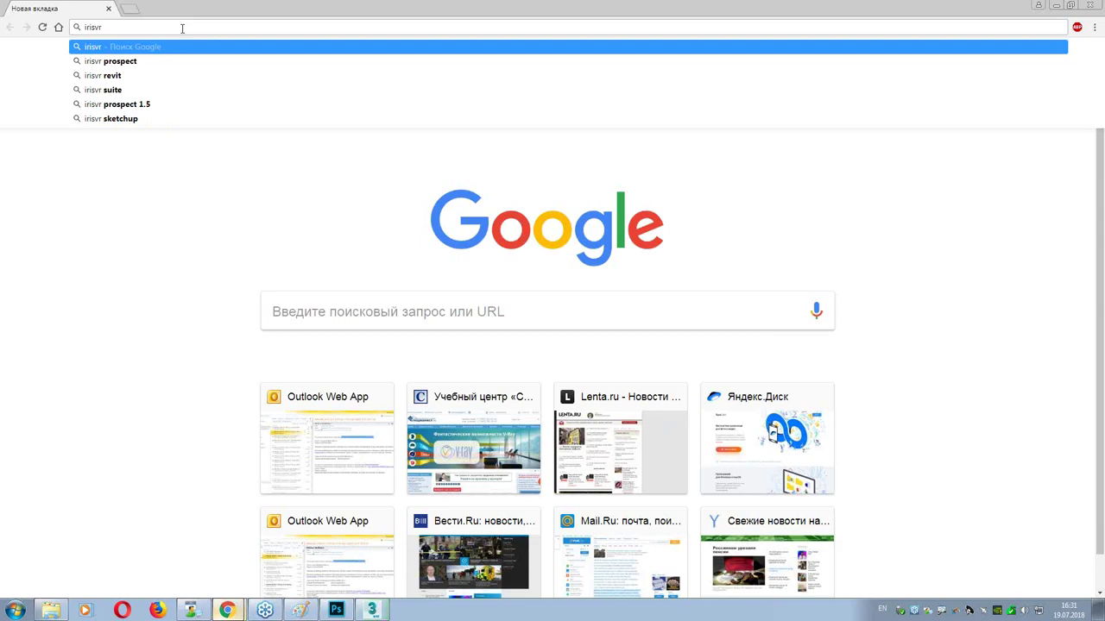
{"action": "type", "text": ".com"}
{"action": "key", "text": "Return"}
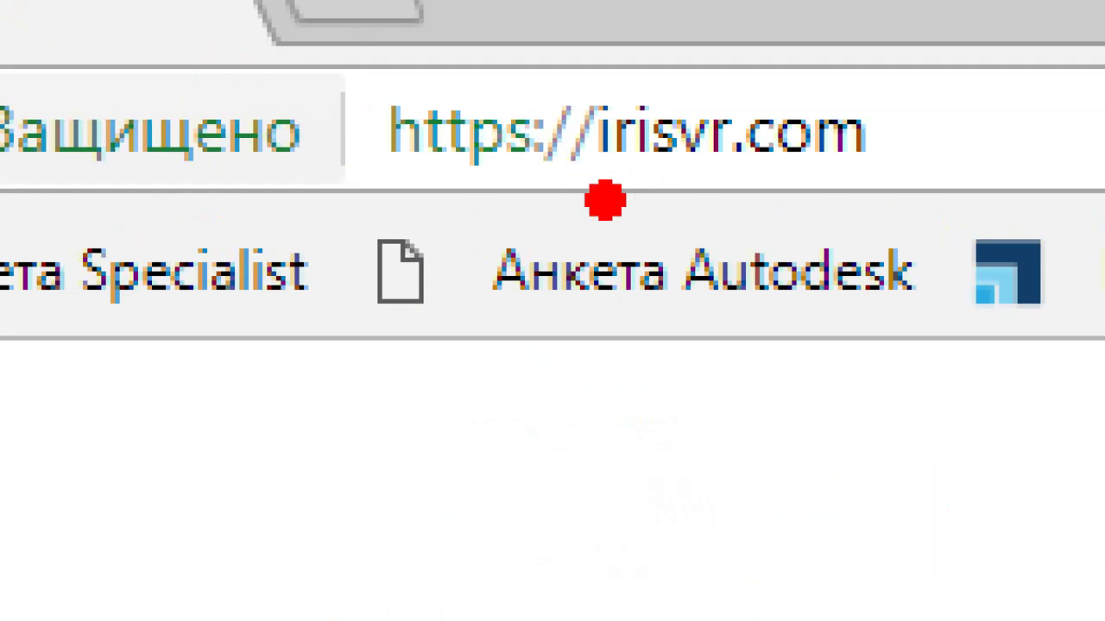
{"action": "left_click_drag", "start_coordinate": [545, 197], "coordinate": [765, 183]}
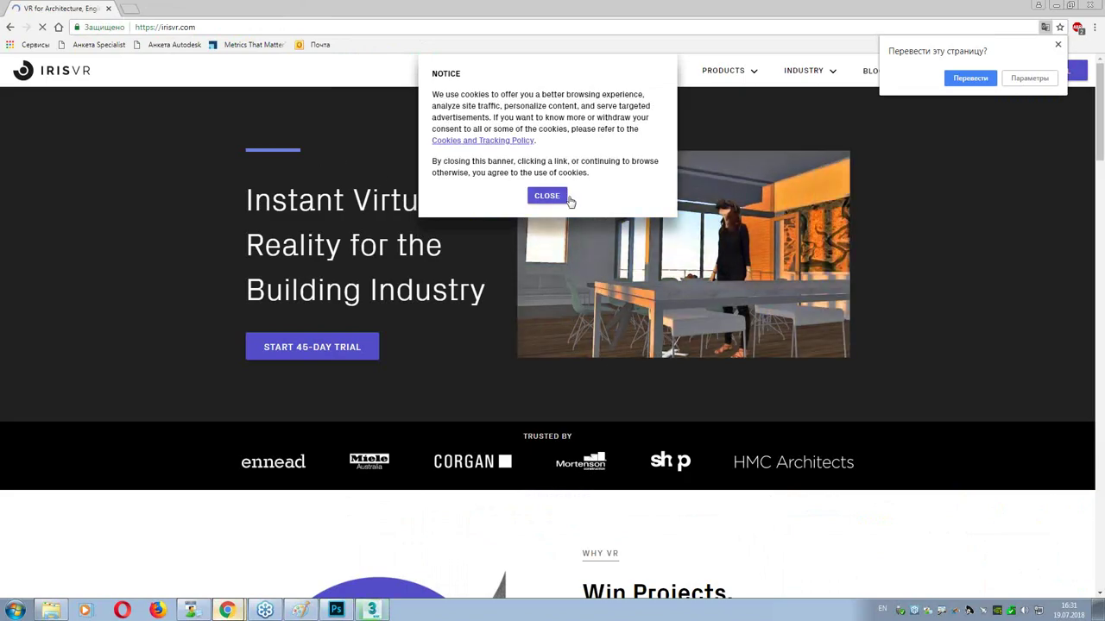
{"action": "left_click", "coordinate": [560, 197]}
{"action": "left_click", "coordinate": [560, 197]}
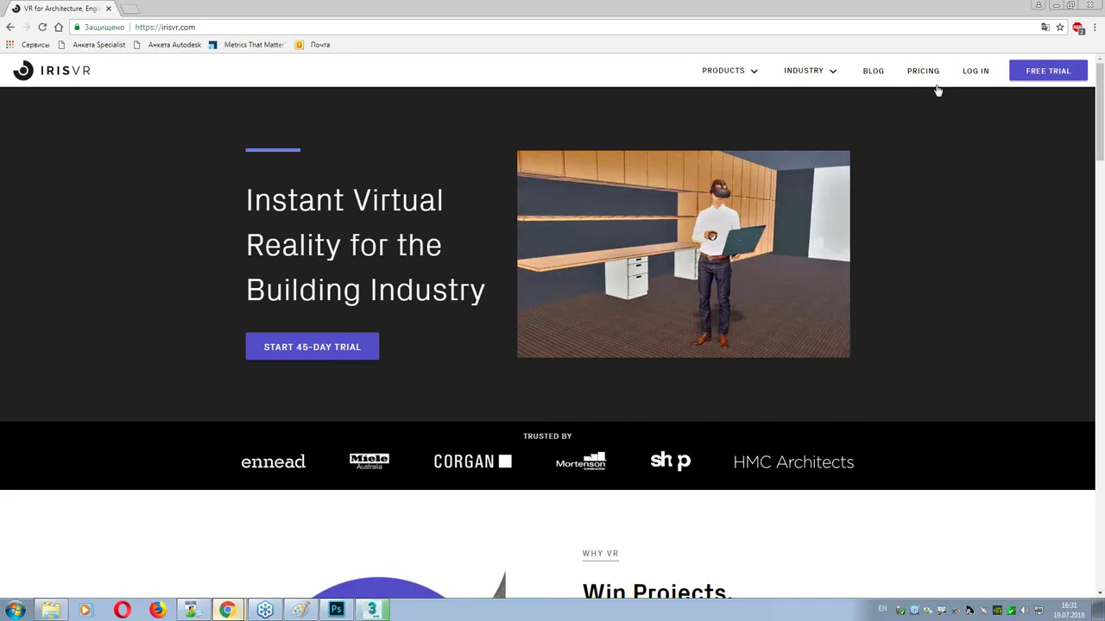
{"action": "left_click", "coordinate": [1056, 6]}
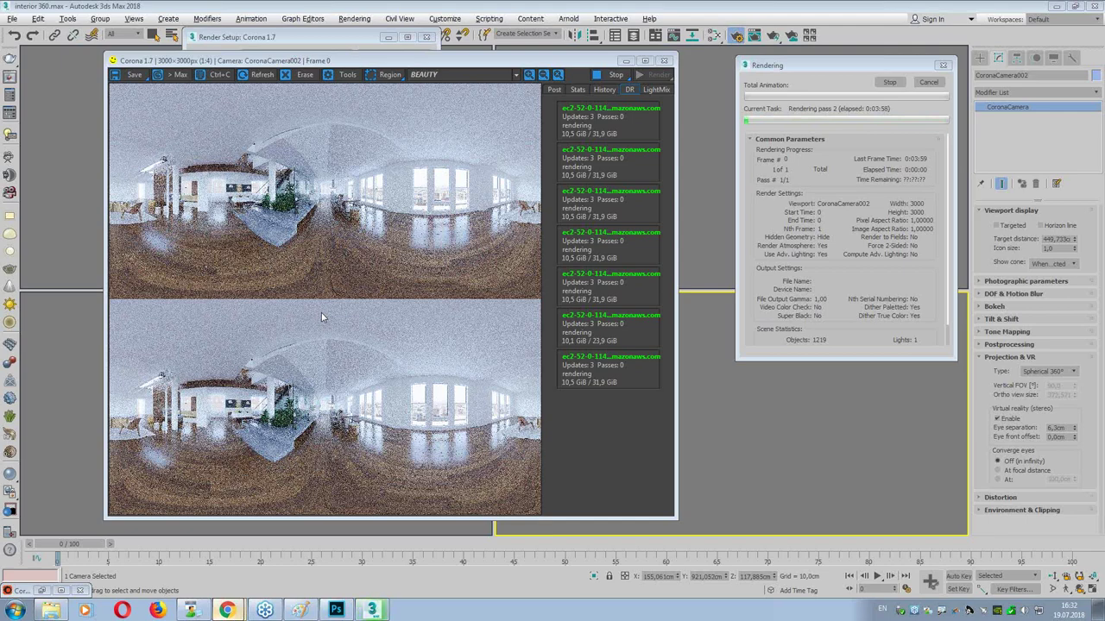
{"action": "mouse_move", "coordinate": [226, 610]}
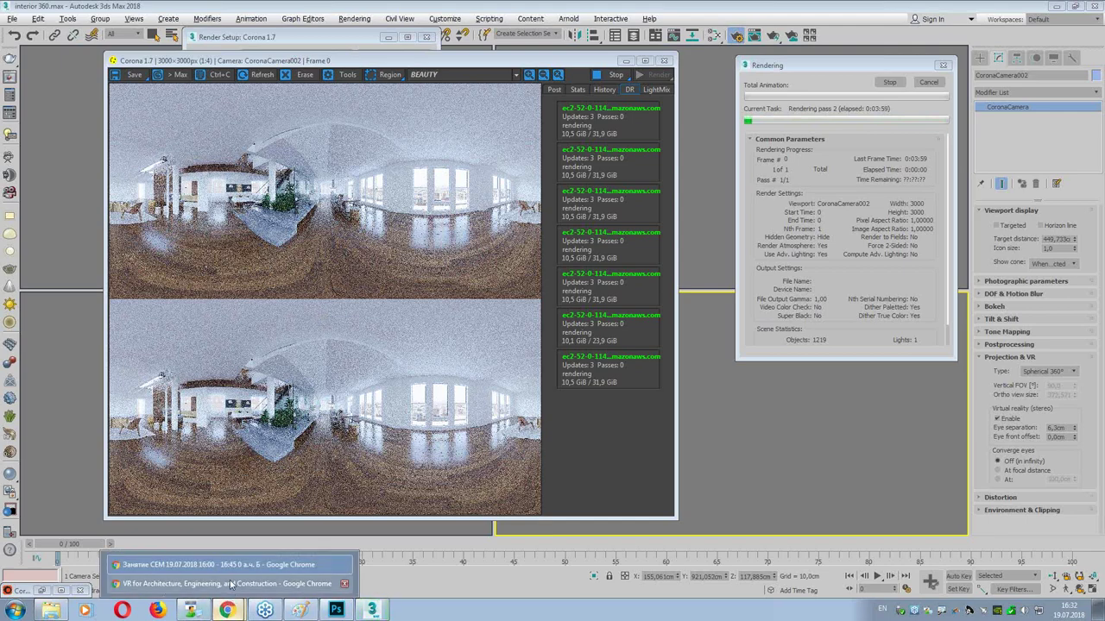
- Switch to the irisvr.com Chrome window via its taskbar preview
{"action": "left_click", "coordinate": [231, 585]}
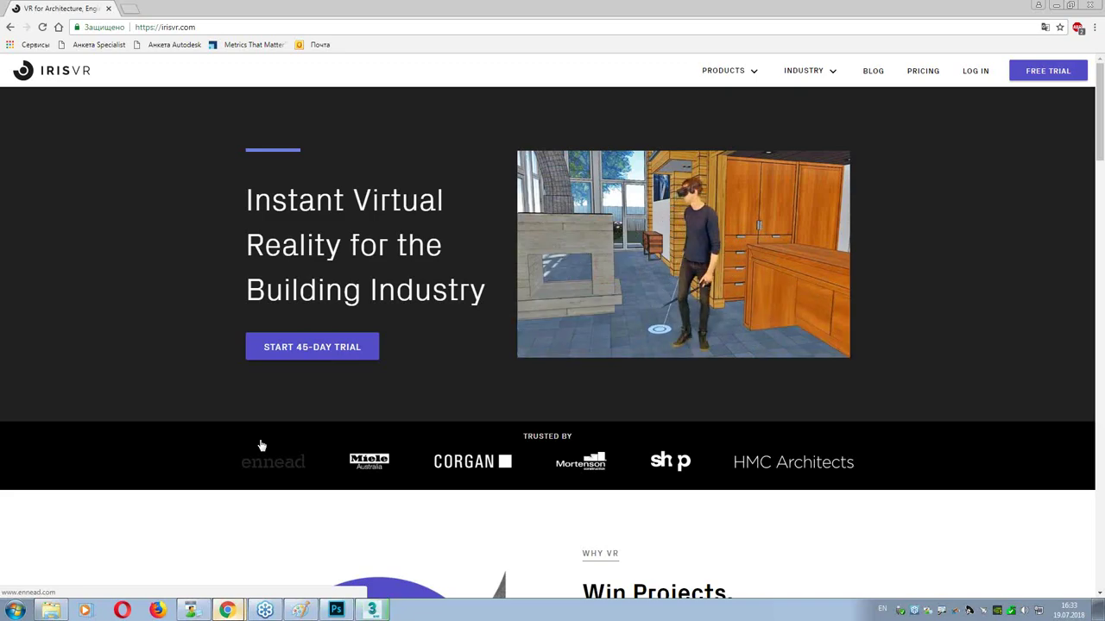
{"action": "left_click", "coordinate": [977, 71]}
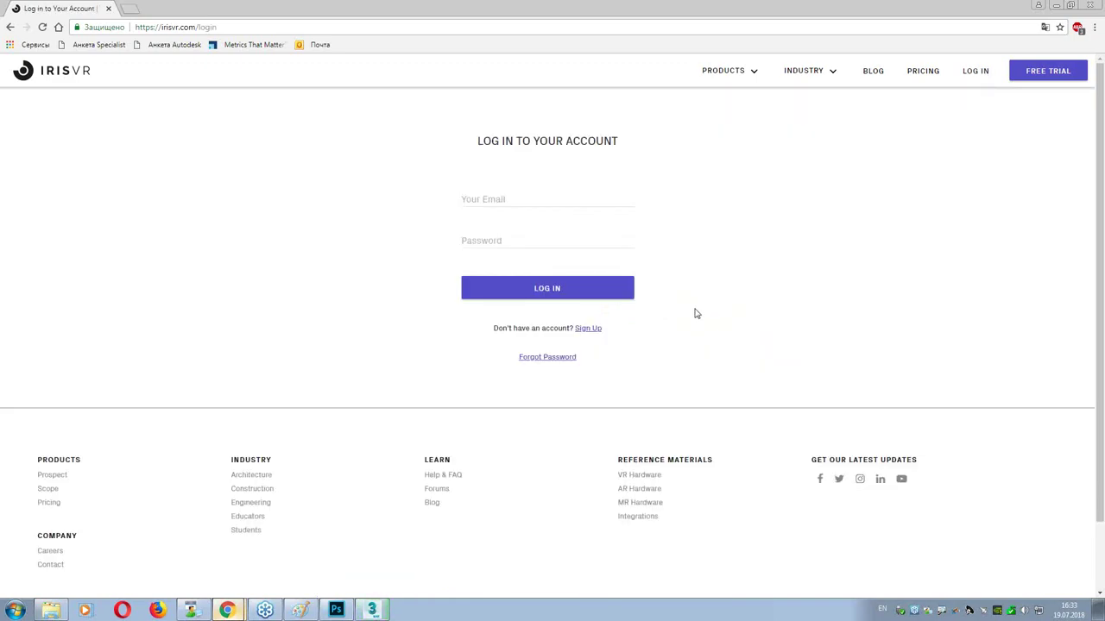
{"action": "left_click", "coordinate": [588, 329]}
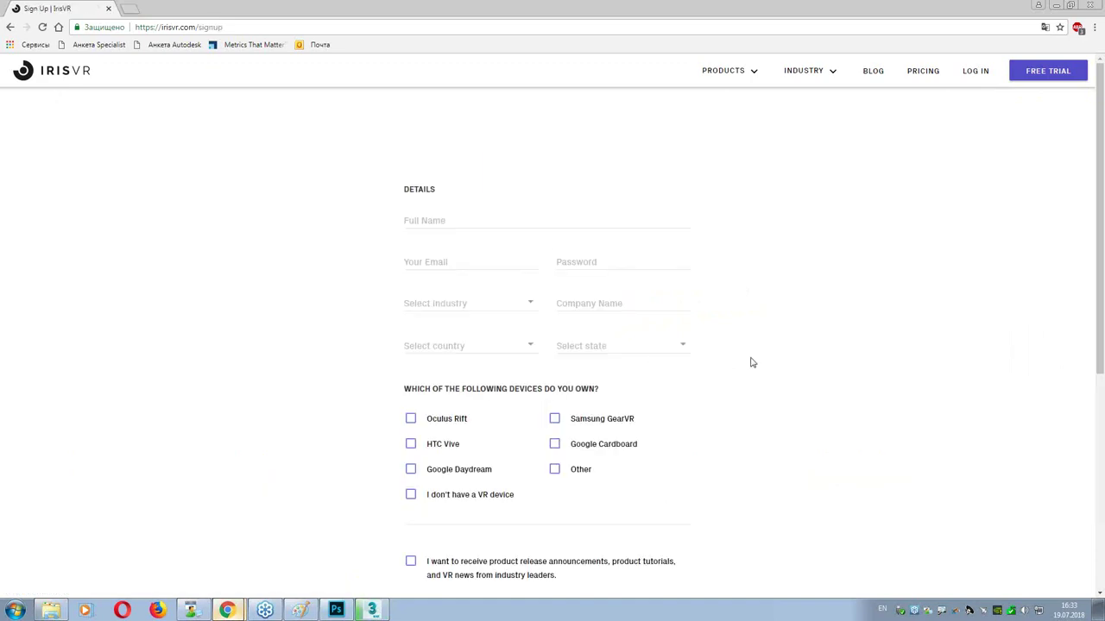
{"action": "mouse_move", "coordinate": [405, 231]}
{"action": "left_mouse_down"}
{"action": "mouse_move", "coordinate": [431, 233]}
{"action": "mouse_move", "coordinate": [409, 269]}
{"action": "mouse_move", "coordinate": [530, 233]}
{"action": "mouse_move", "coordinate": [511, 264]}
{"action": "left_mouse_up"}
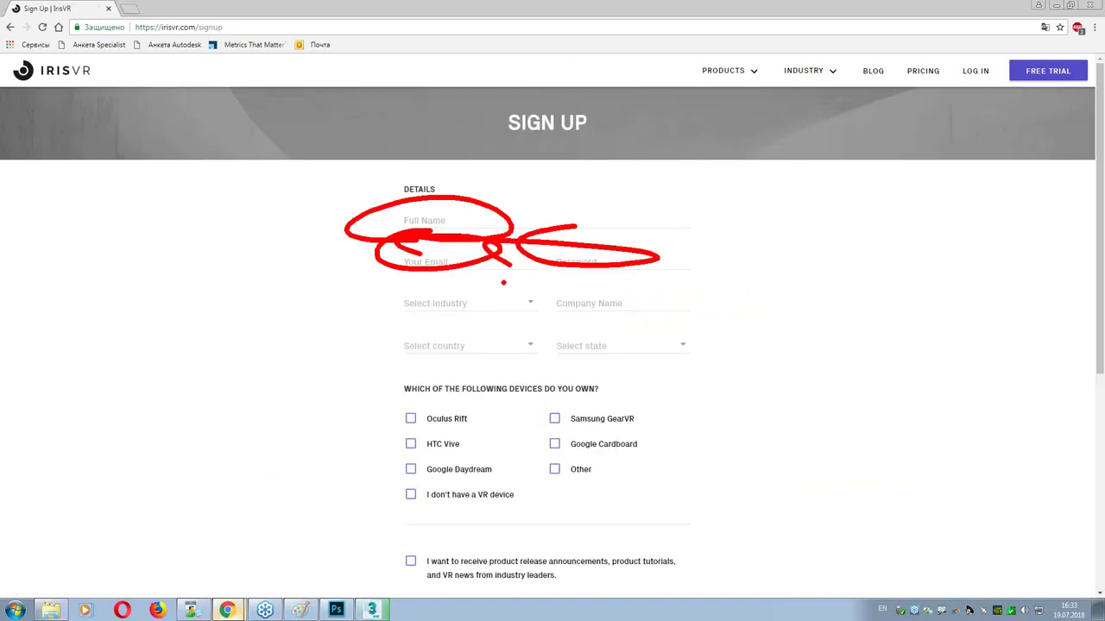
{"action": "mouse_move", "coordinate": [371, 271]}
{"action": "left_mouse_down"}
{"action": "mouse_move", "coordinate": [480, 272]}
{"action": "mouse_move", "coordinate": [366, 277]}
{"action": "left_mouse_up"}
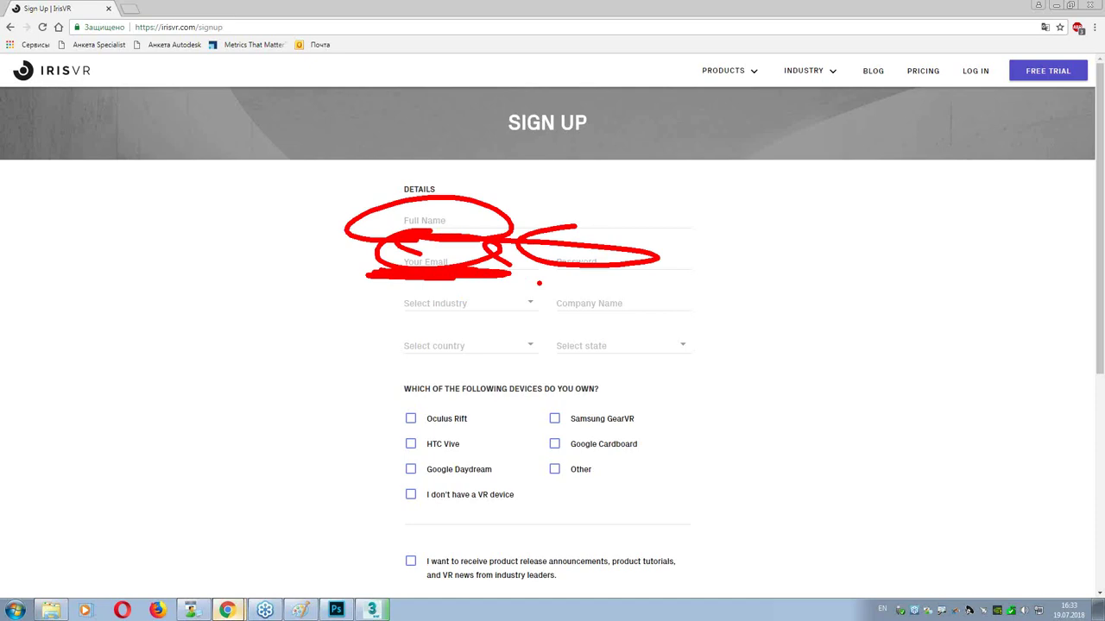
{"action": "key", "text": "Escape"}
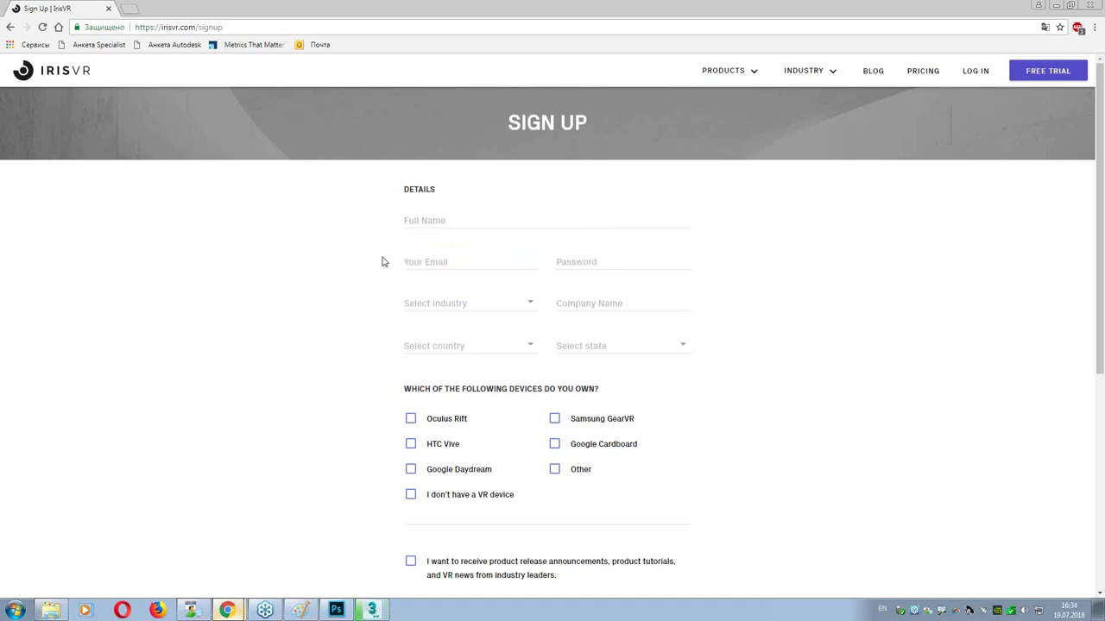
{"action": "left_click", "coordinate": [990, 75]}
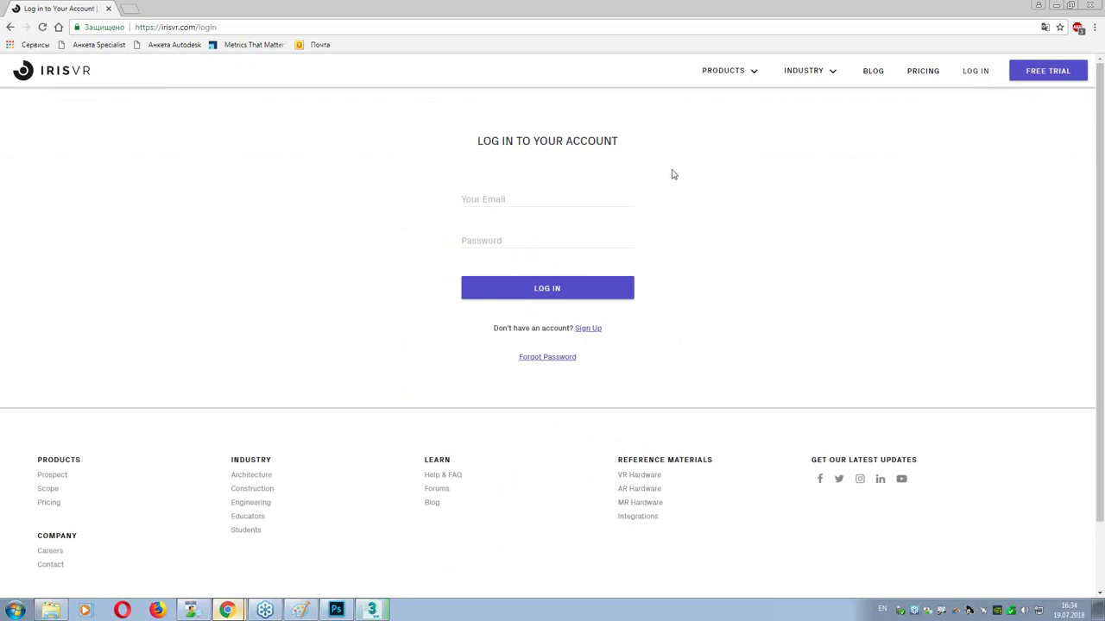
- Log in with the account e-mail and password, decline saving it, and open the account menu
{"action": "left_click", "coordinate": [538, 192]}
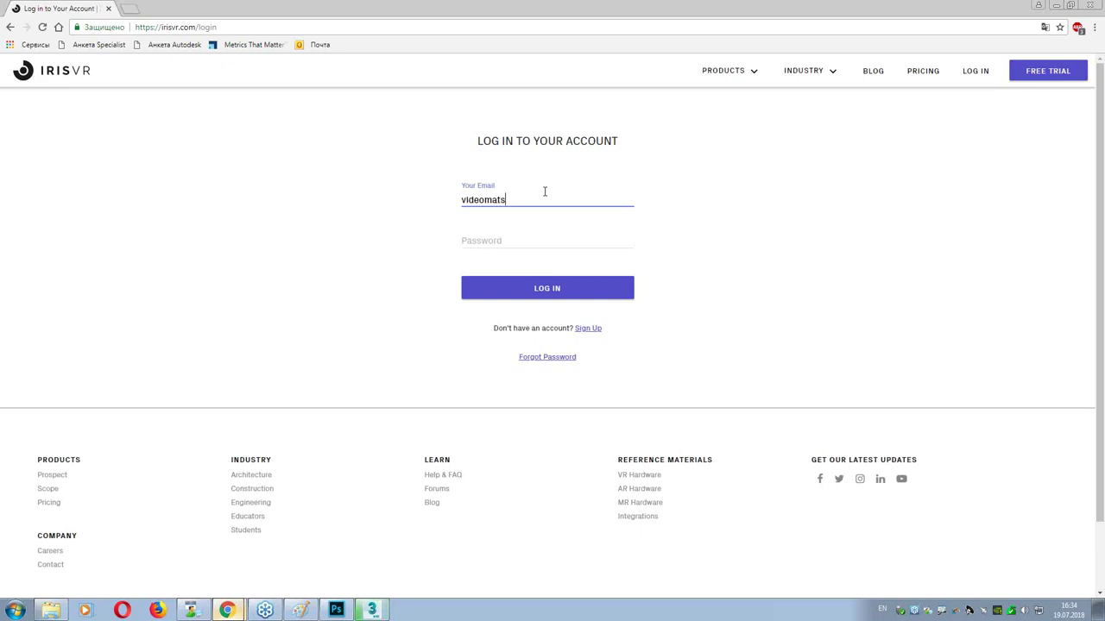
{"action": "key", "text": "Tab"}
{"action": "type", "text": "••••••"}
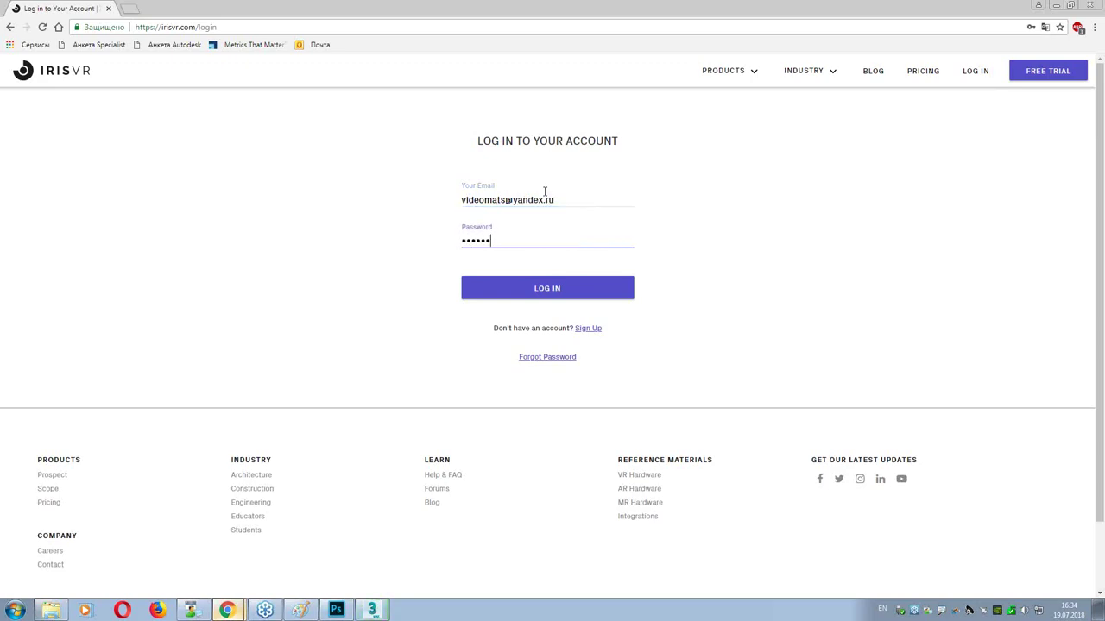
{"action": "type", "text": "••••"}
{"action": "key", "text": "Return"}
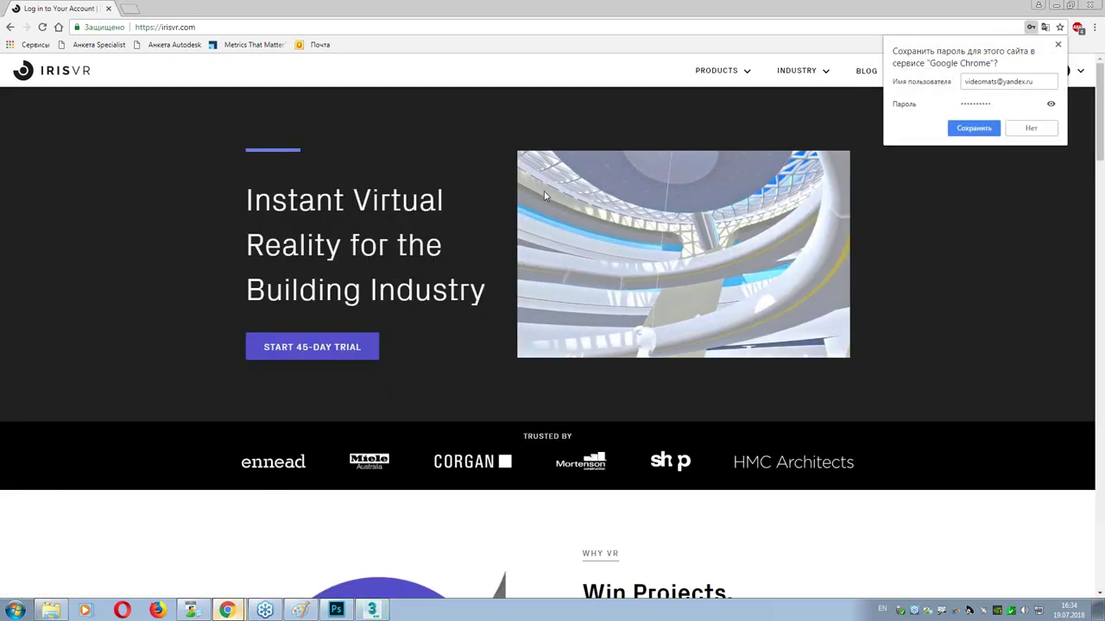
{"action": "left_click", "coordinate": [1021, 129]}
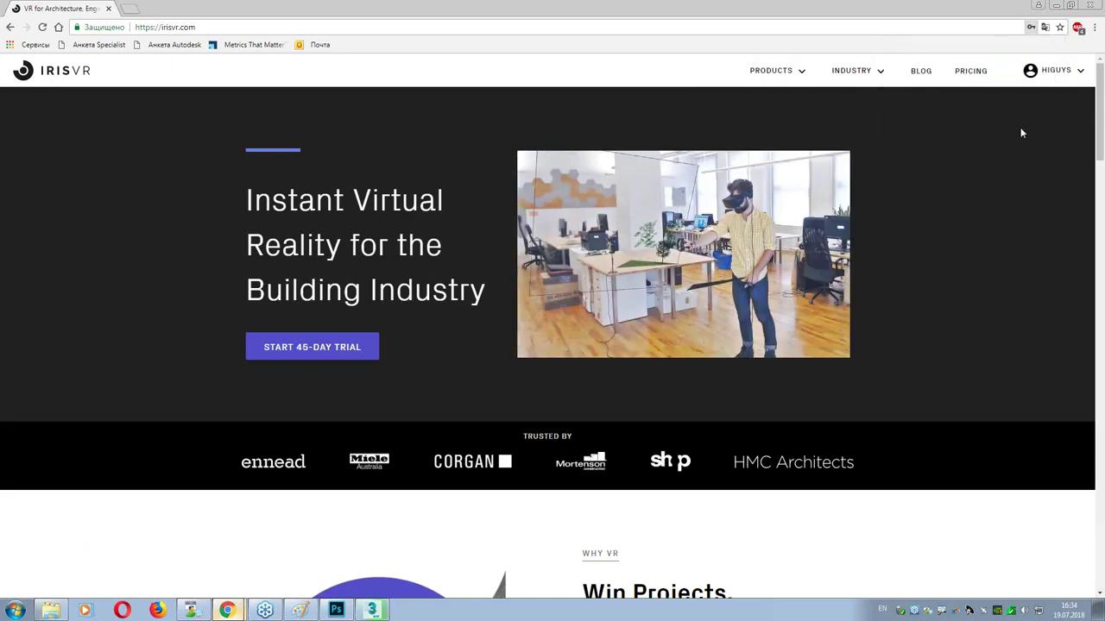
{"action": "left_click", "coordinate": [1068, 76]}
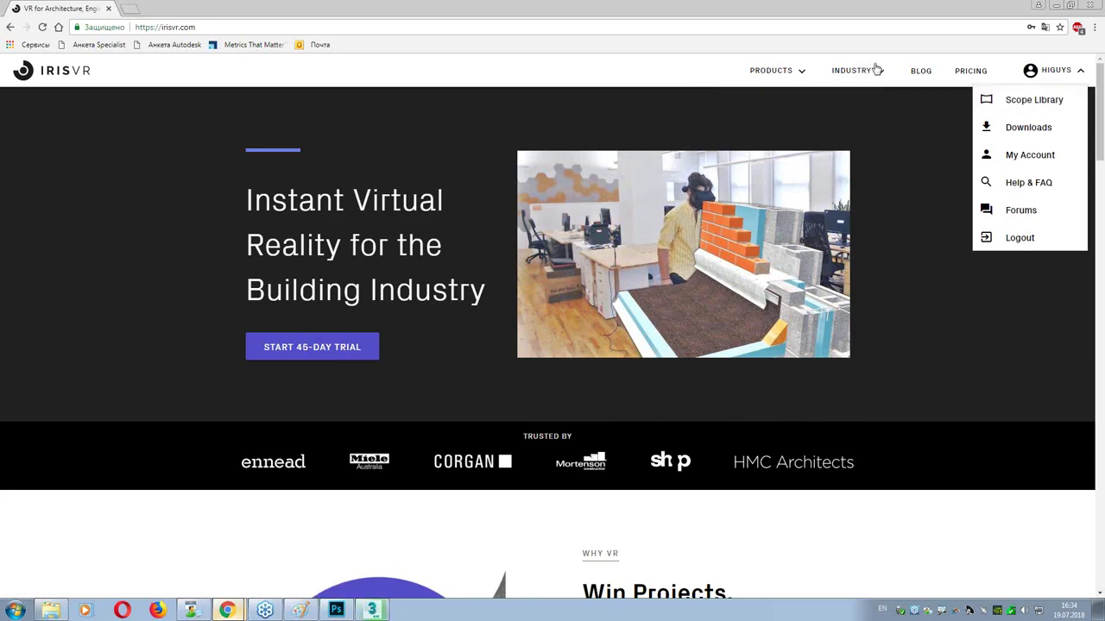
{"action": "left_click_drag", "start_coordinate": [855, 54], "coordinate": [829, 50]}
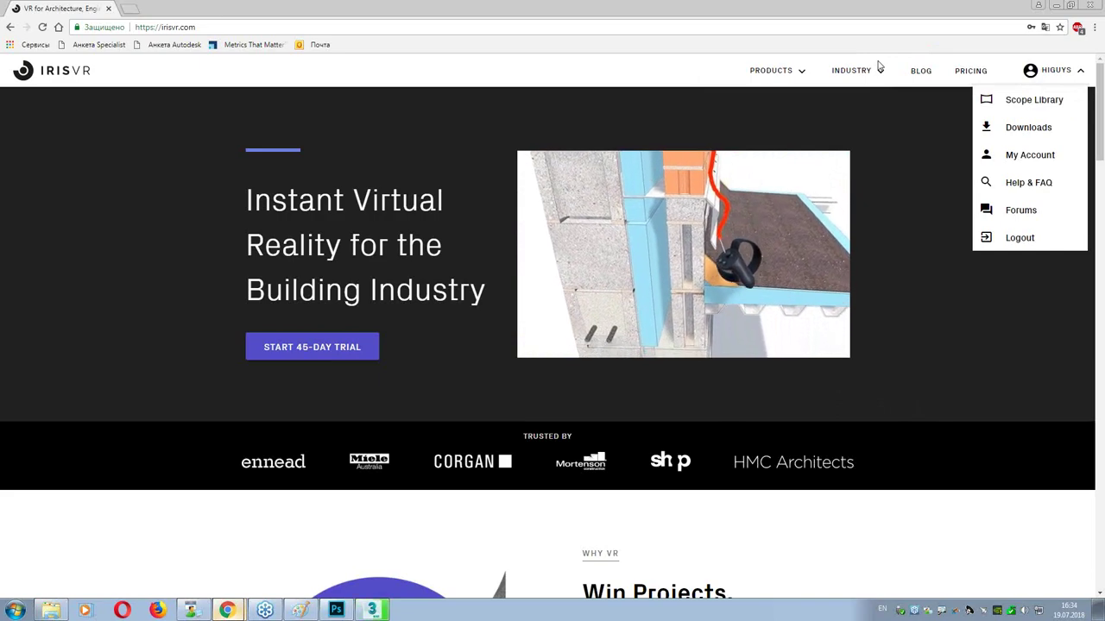
- Open the Scope Library and dismiss its three tips
{"action": "left_click", "coordinate": [1030, 102]}
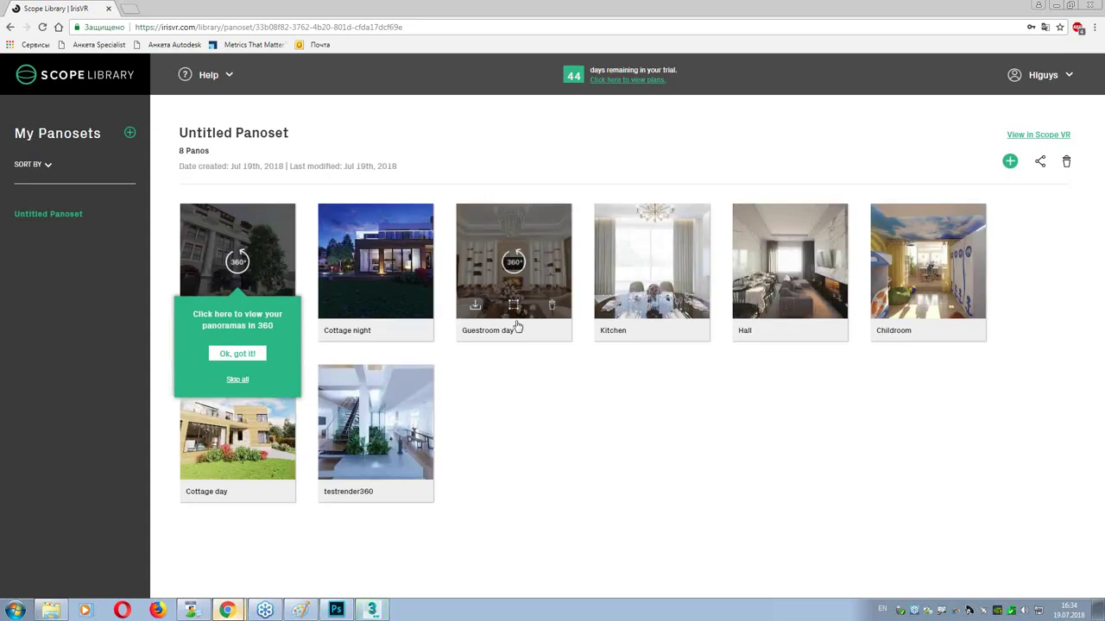
{"action": "left_click", "coordinate": [227, 357]}
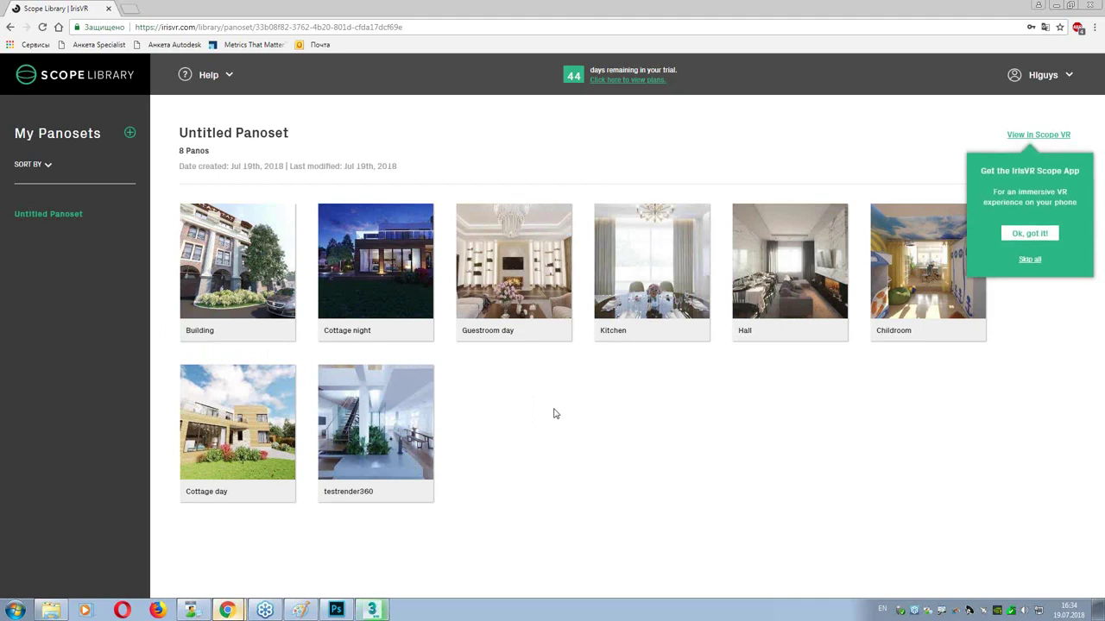
{"action": "left_click", "coordinate": [1031, 233]}
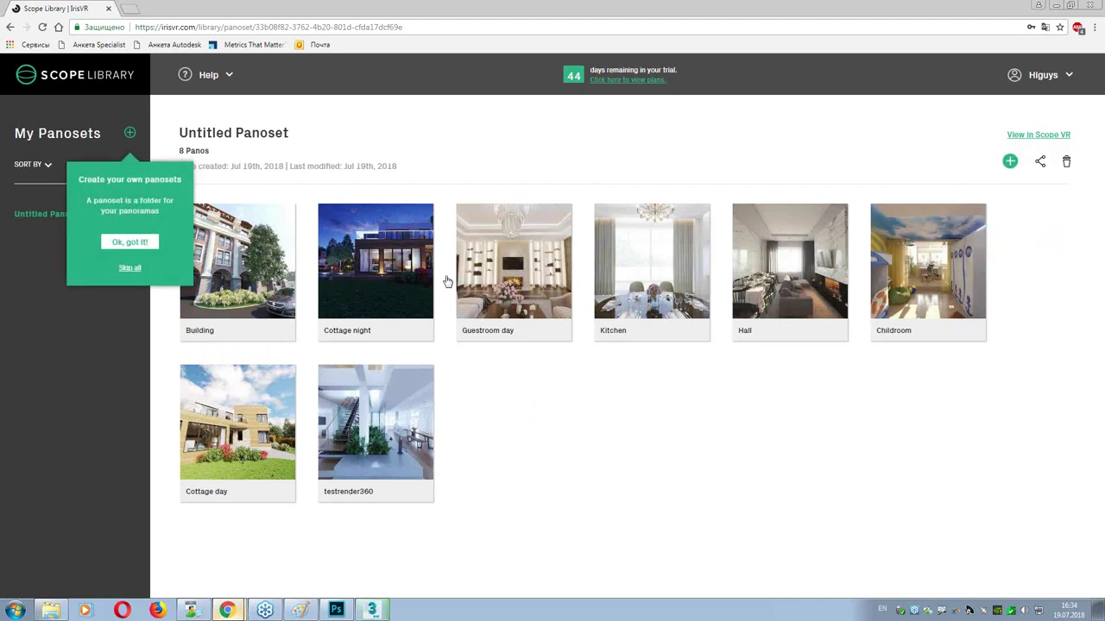
{"action": "left_click", "coordinate": [130, 268]}
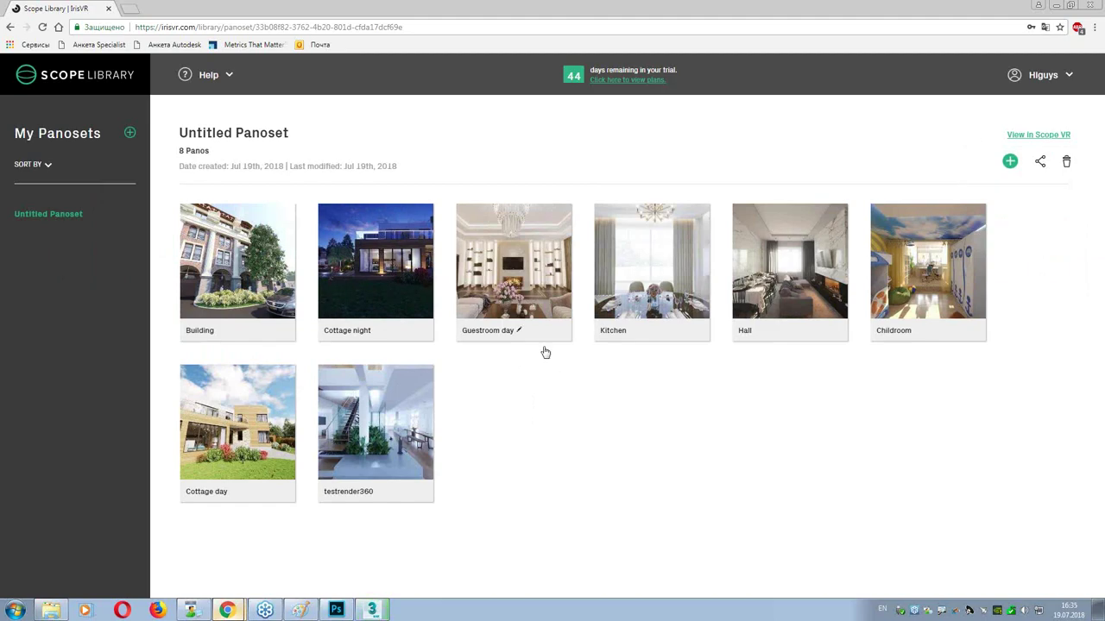
{"action": "mouse_move", "coordinate": [513, 260]}
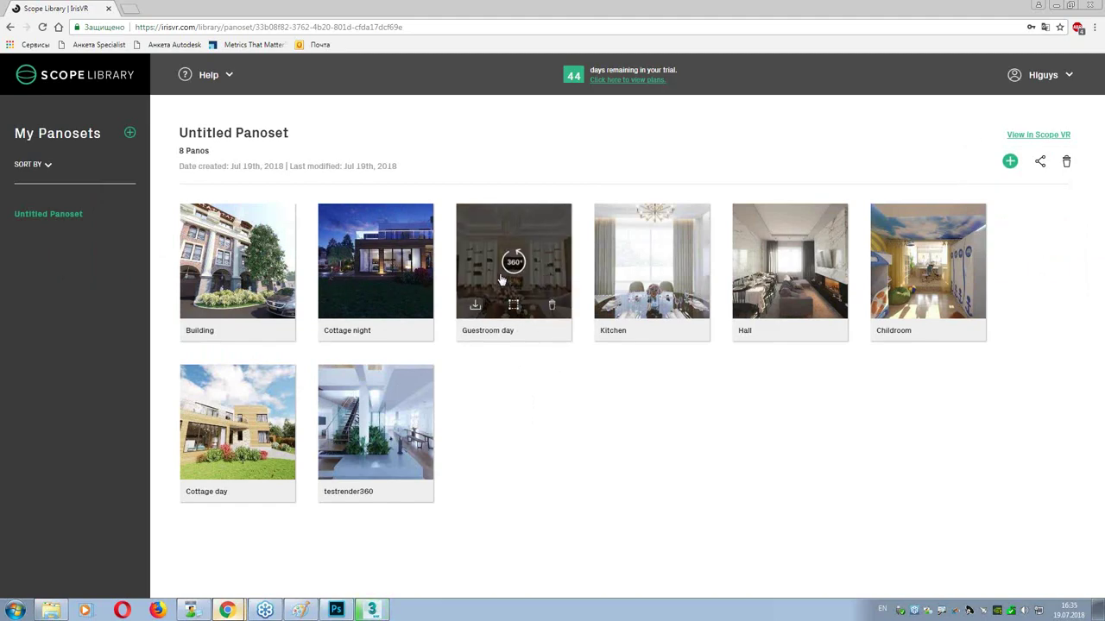
- Look around the Guestroom day panorama in 360°, then close the viewer
{"action": "left_click", "coordinate": [507, 264]}
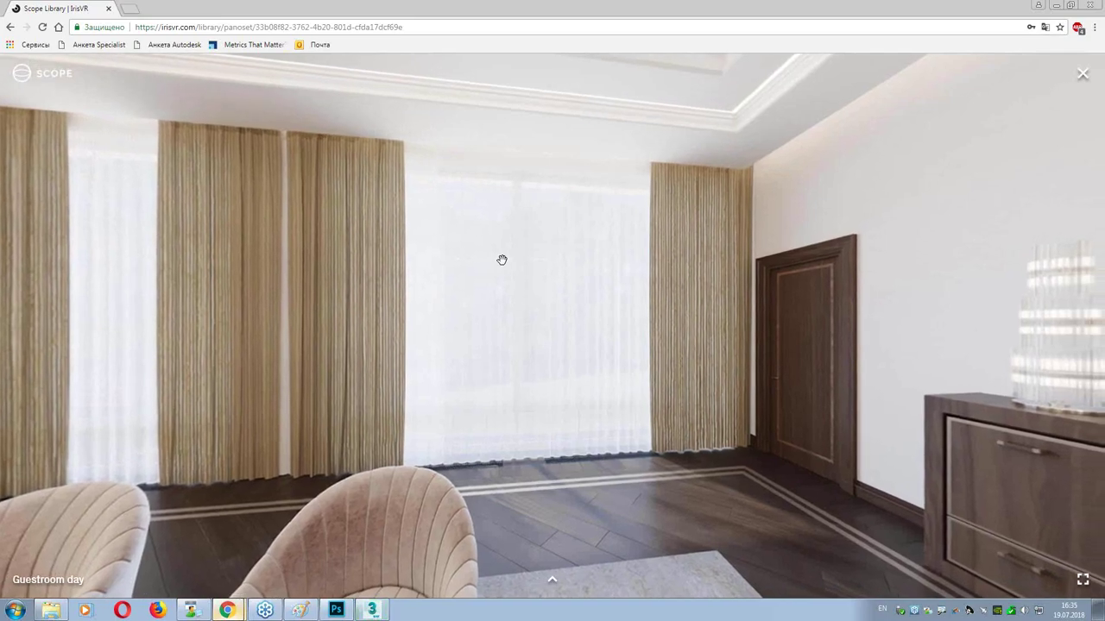
{"action": "mouse_move", "coordinate": [562, 345]}
{"action": "left_mouse_down"}
{"action": "mouse_move", "coordinate": [151, 349]}
{"action": "mouse_move", "coordinate": [732, 357]}
{"action": "mouse_move", "coordinate": [584, 353]}
{"action": "mouse_move", "coordinate": [589, 461]}
{"action": "mouse_move", "coordinate": [610, 481]}
{"action": "mouse_move", "coordinate": [578, 86]}
{"action": "mouse_move", "coordinate": [573, 158]}
{"action": "mouse_move", "coordinate": [579, 146]}
{"action": "mouse_move", "coordinate": [847, 264]}
{"action": "mouse_move", "coordinate": [760, 311]}
{"action": "mouse_move", "coordinate": [742, 216]}
{"action": "mouse_move", "coordinate": [712, 492]}
{"action": "mouse_move", "coordinate": [732, 209]}
{"action": "left_mouse_up"}
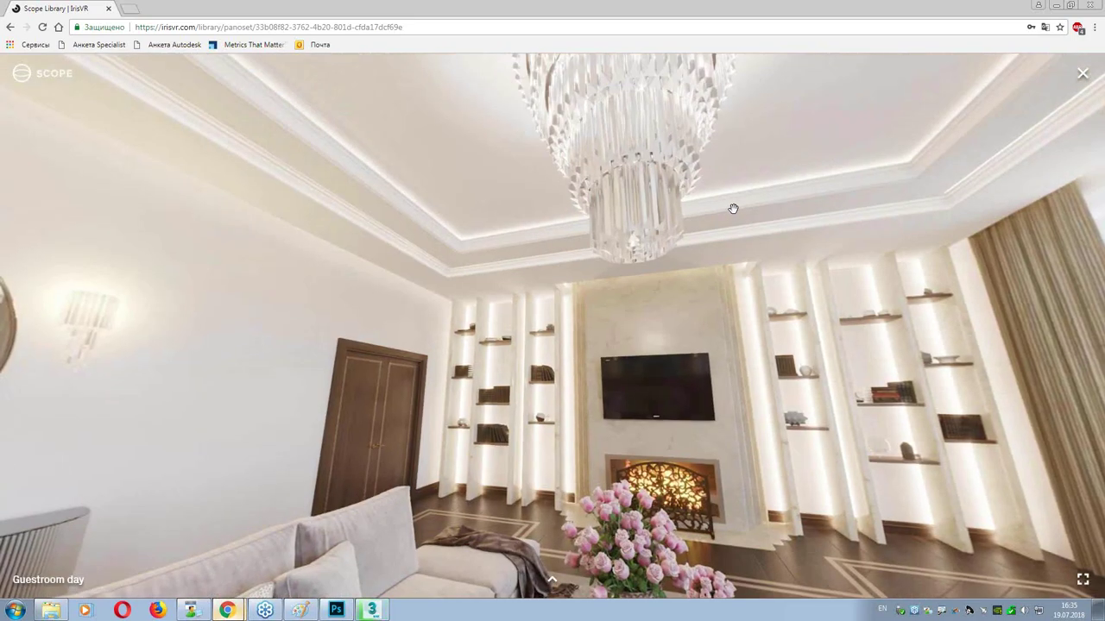
{"action": "mouse_move", "coordinate": [781, 384]}
{"action": "left_mouse_down"}
{"action": "mouse_move", "coordinate": [523, 339]}
{"action": "mouse_move", "coordinate": [905, 320]}
{"action": "left_mouse_up"}
{"action": "scroll", "coordinate": [523, 339], "scroll_direction": "up", "scroll_amount": 3}
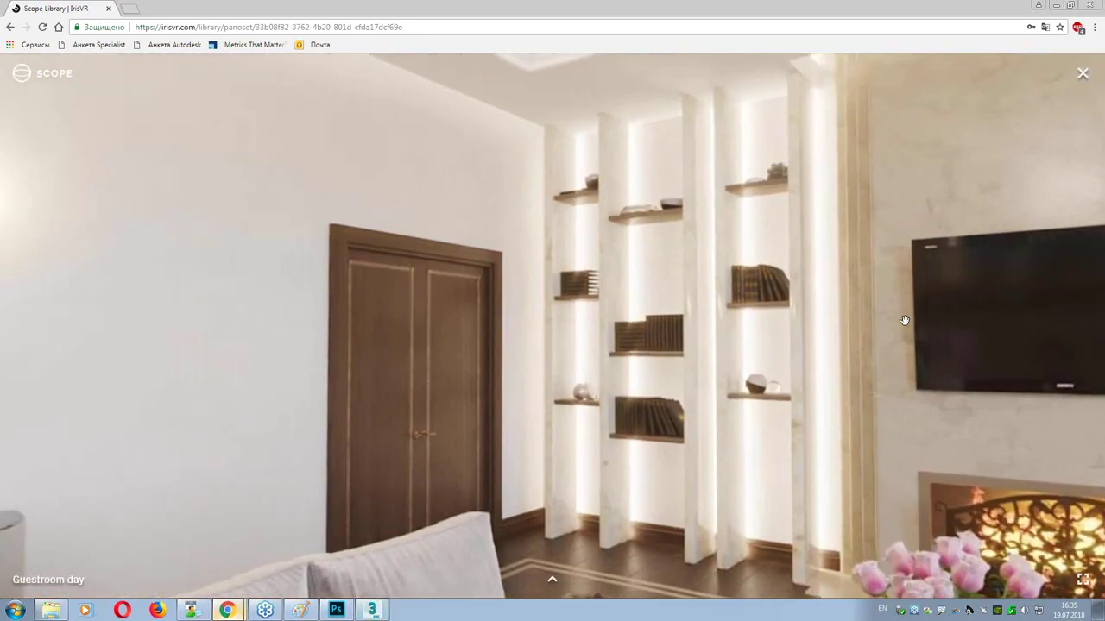
{"action": "key", "text": "Right"}
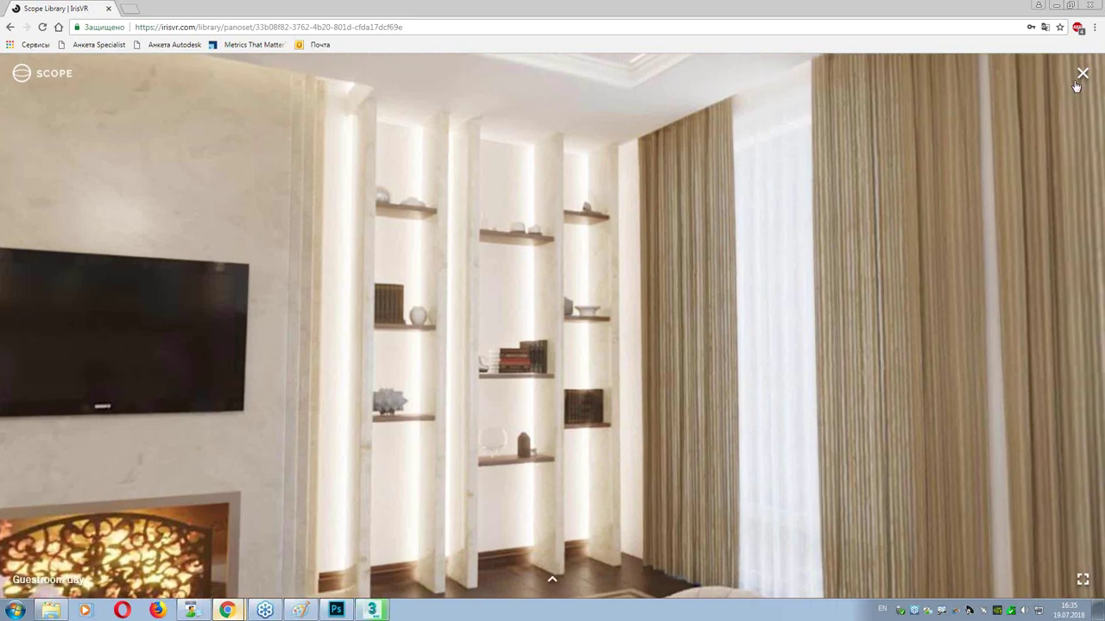
{"action": "left_click", "coordinate": [1077, 82]}
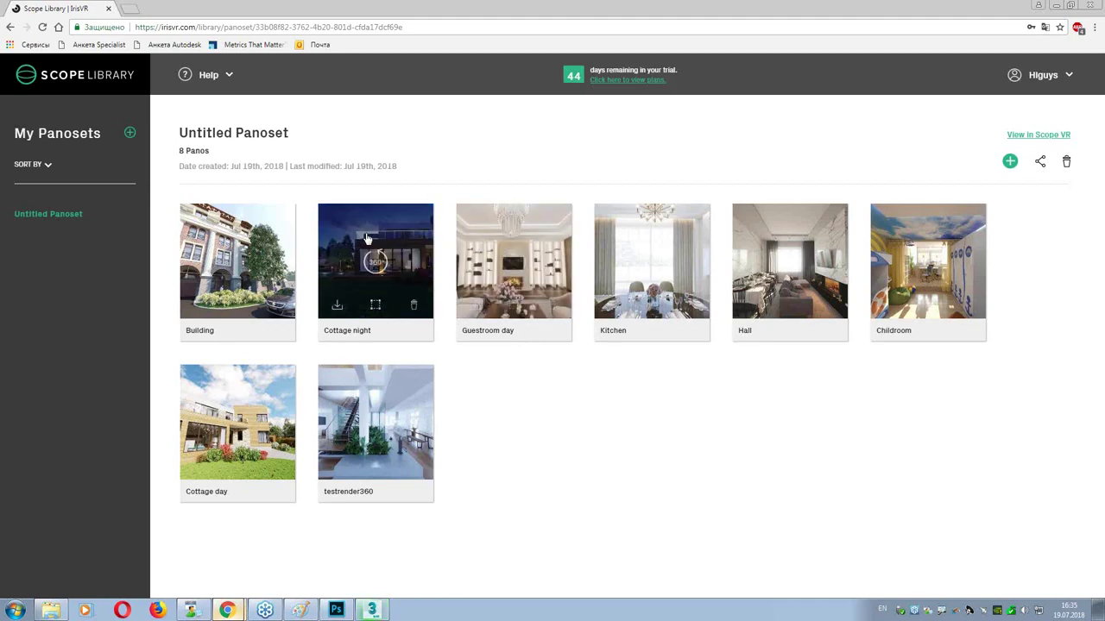
{"action": "mouse_move", "coordinate": [652, 261]}
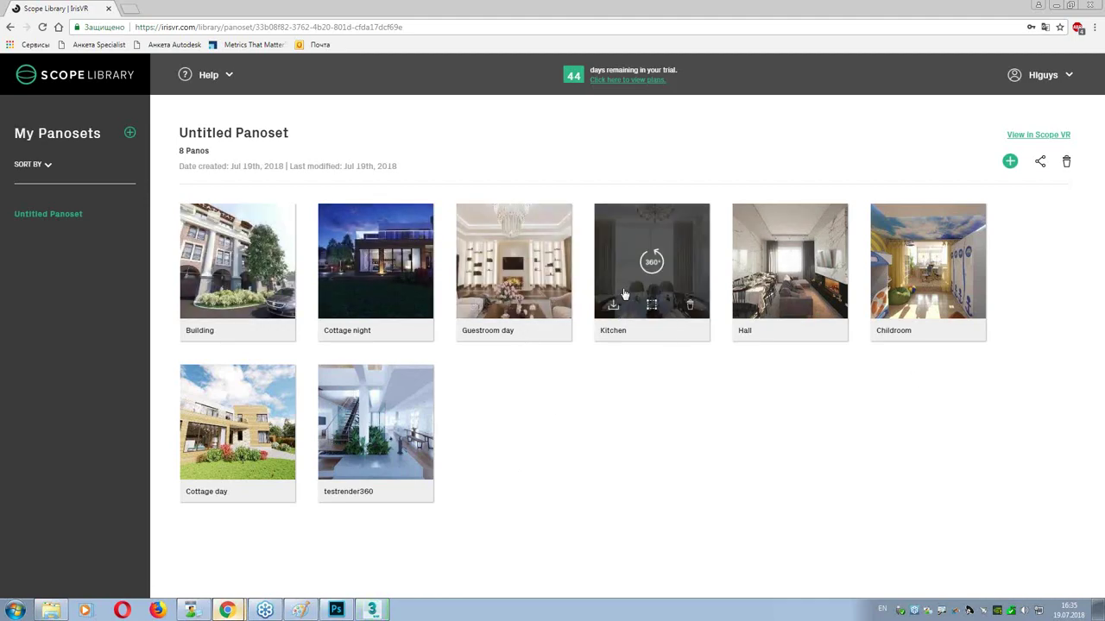
- Save a Kitchen thumbnail framing the window, curtains and dining table, then check the 3ds Max render
{"action": "left_click", "coordinate": [652, 306]}
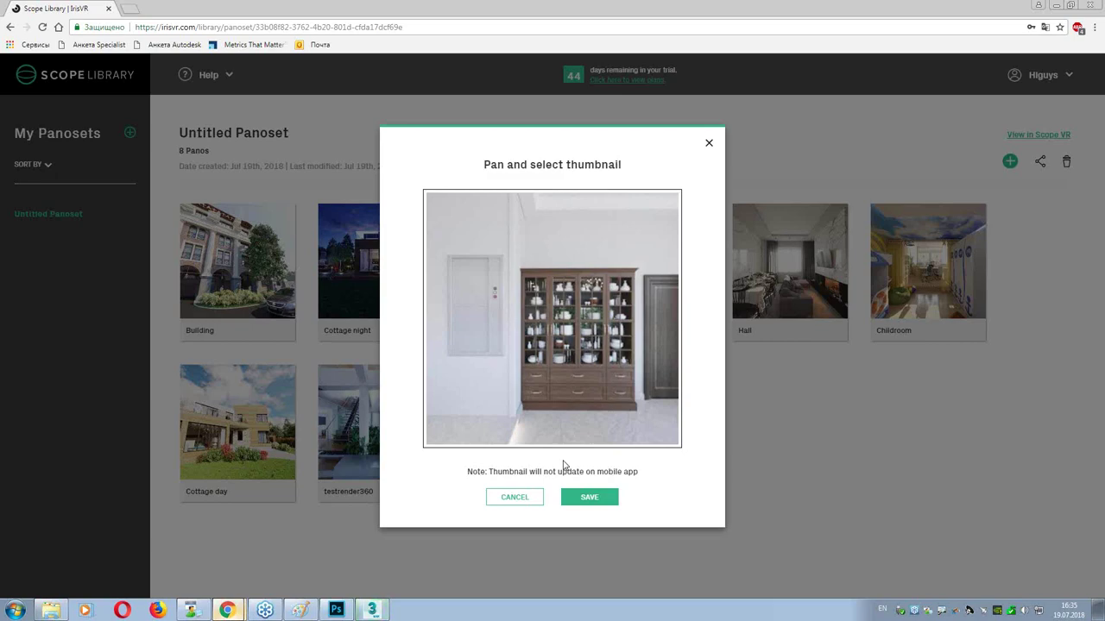
{"action": "mouse_move", "coordinate": [612, 326]}
{"action": "left_mouse_down"}
{"action": "mouse_move", "coordinate": [567, 324]}
{"action": "mouse_move", "coordinate": [522, 342]}
{"action": "left_mouse_up"}
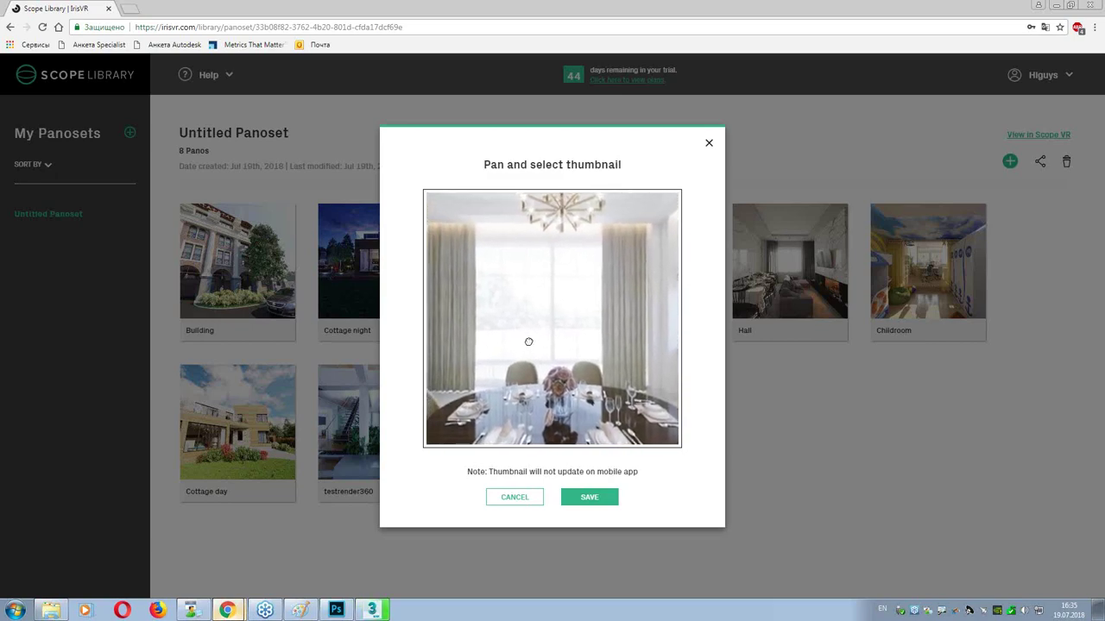
{"action": "left_click", "coordinate": [589, 498]}
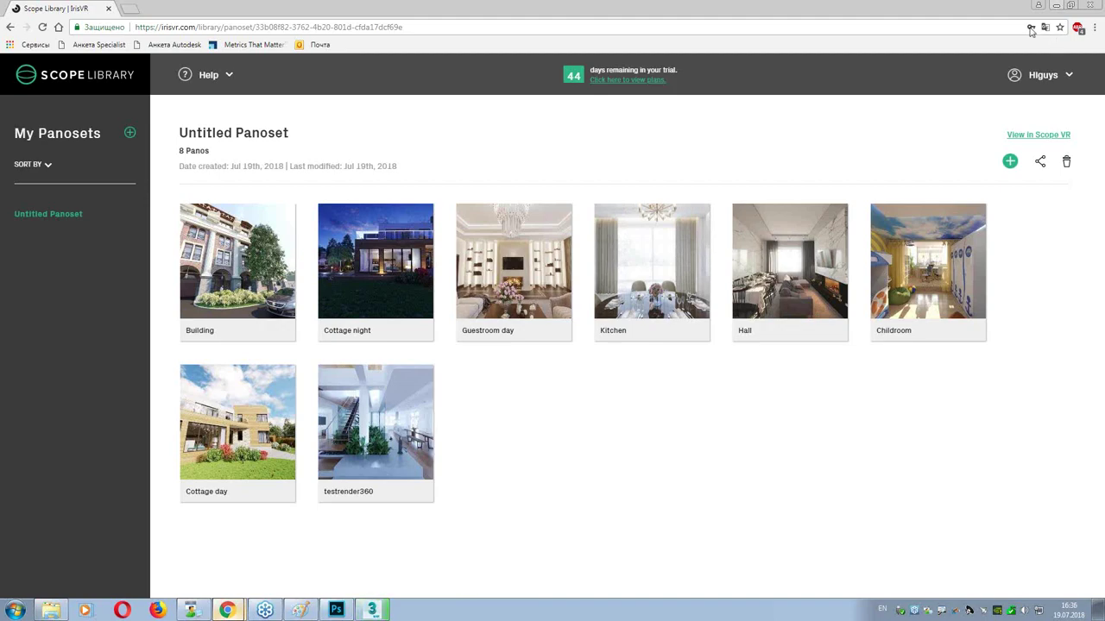
{"action": "left_click", "coordinate": [1058, 6]}
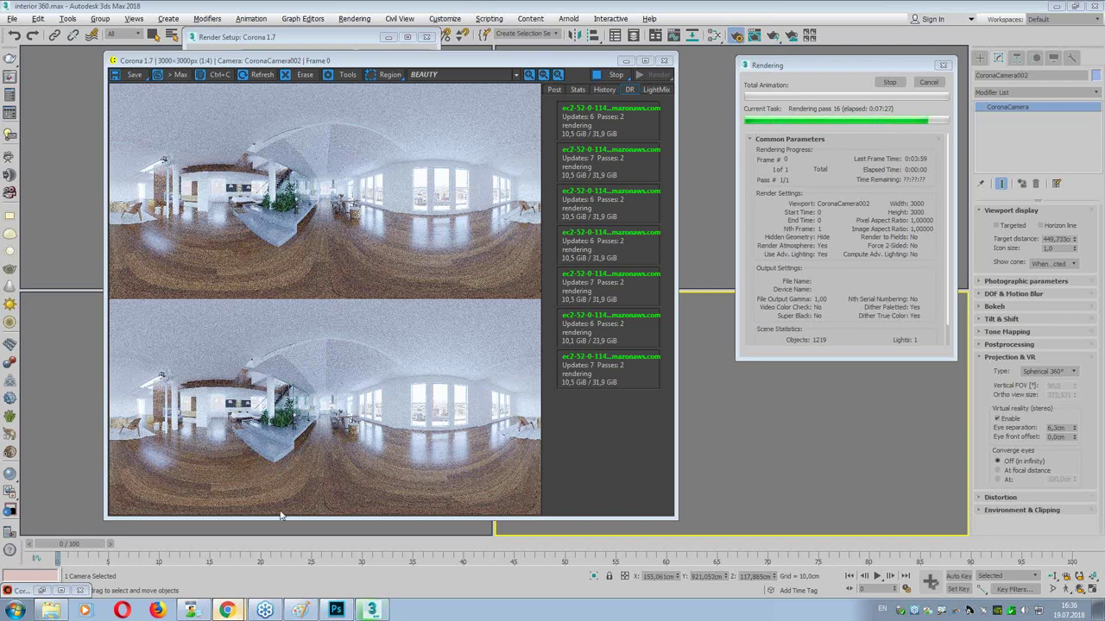
{"action": "mouse_move", "coordinate": [226, 610]}
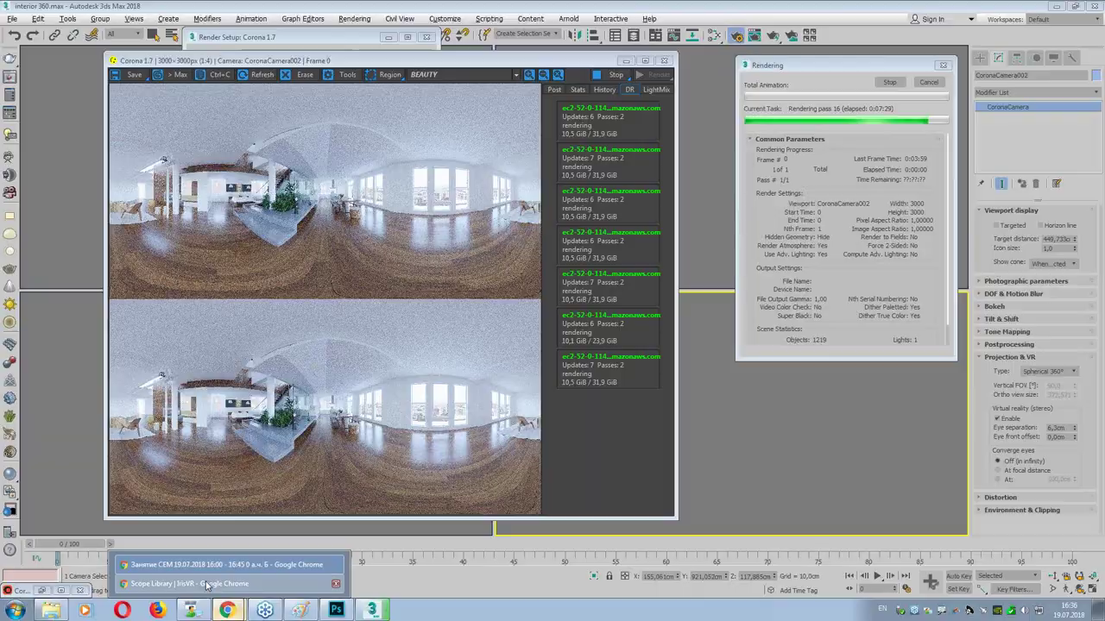
{"action": "left_click", "coordinate": [207, 585]}
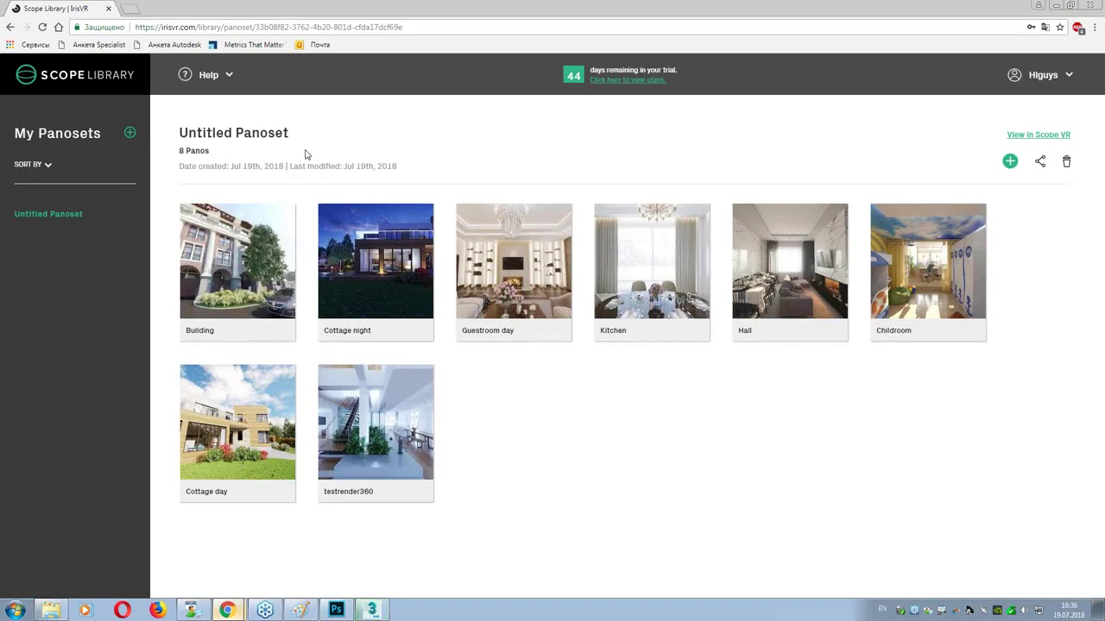
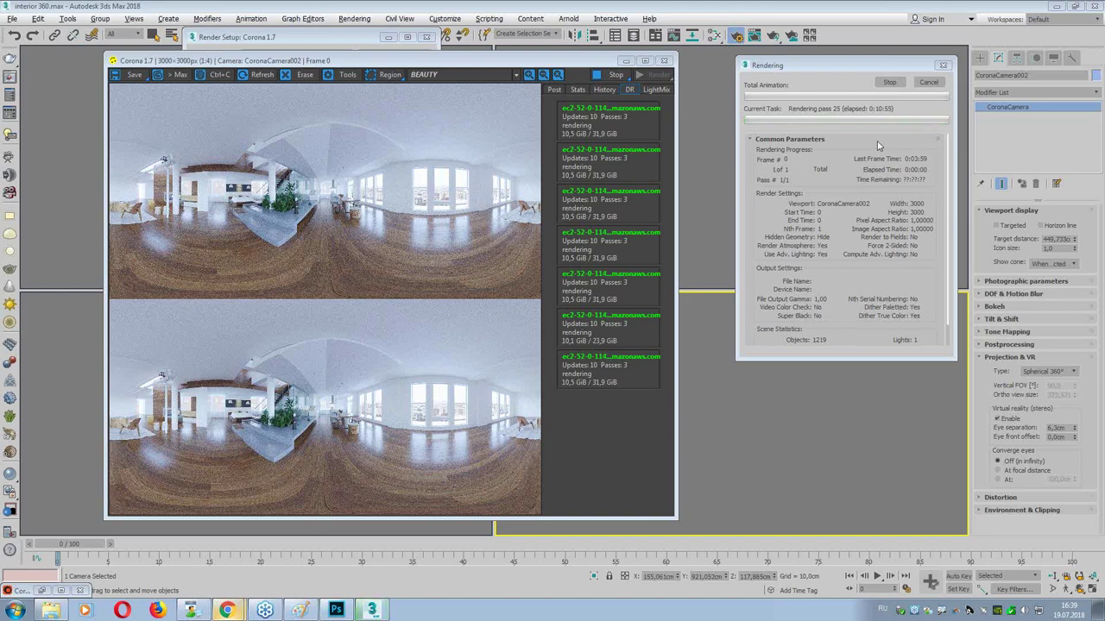
- Stop the running Corona stereo 360° panorama render at pass 25
{"action": "left_click", "coordinate": [892, 82]}
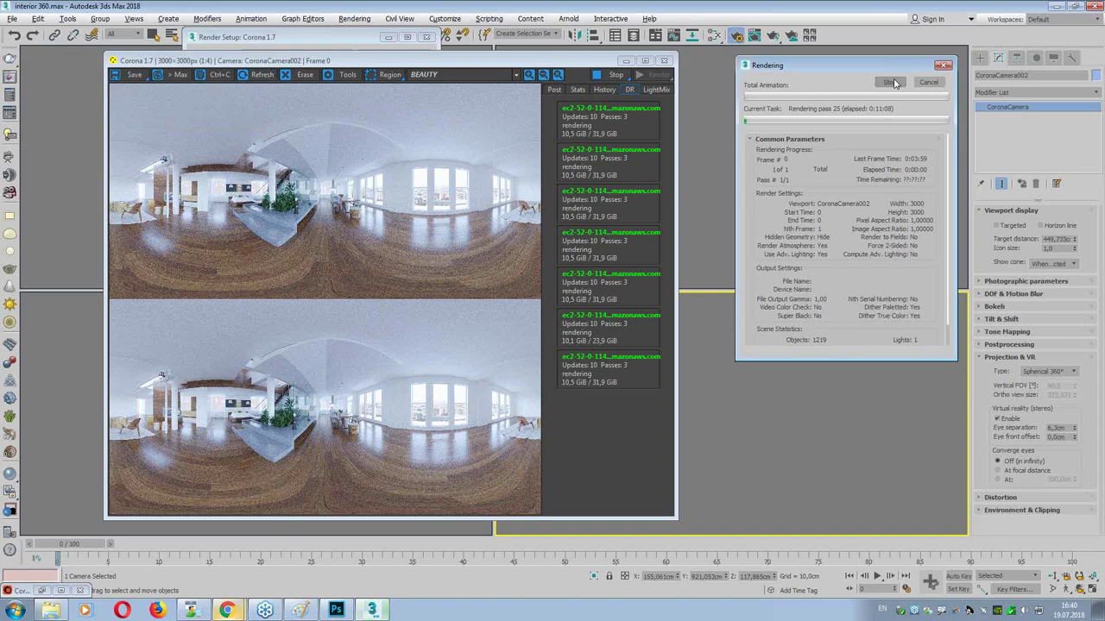
{"action": "left_click", "coordinate": [893, 81]}
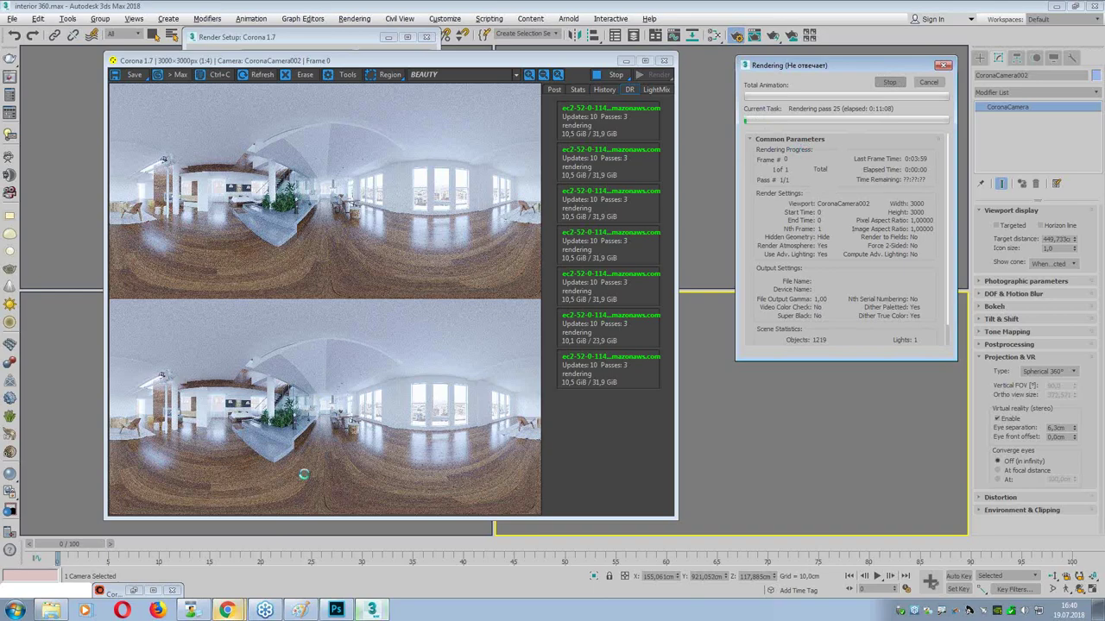
- Search Yandex images for 'google cardboard 2.0' in a new Chrome tab
{"action": "mouse_move", "coordinate": [226, 610]}
{"action": "left_click", "coordinate": [223, 585]}
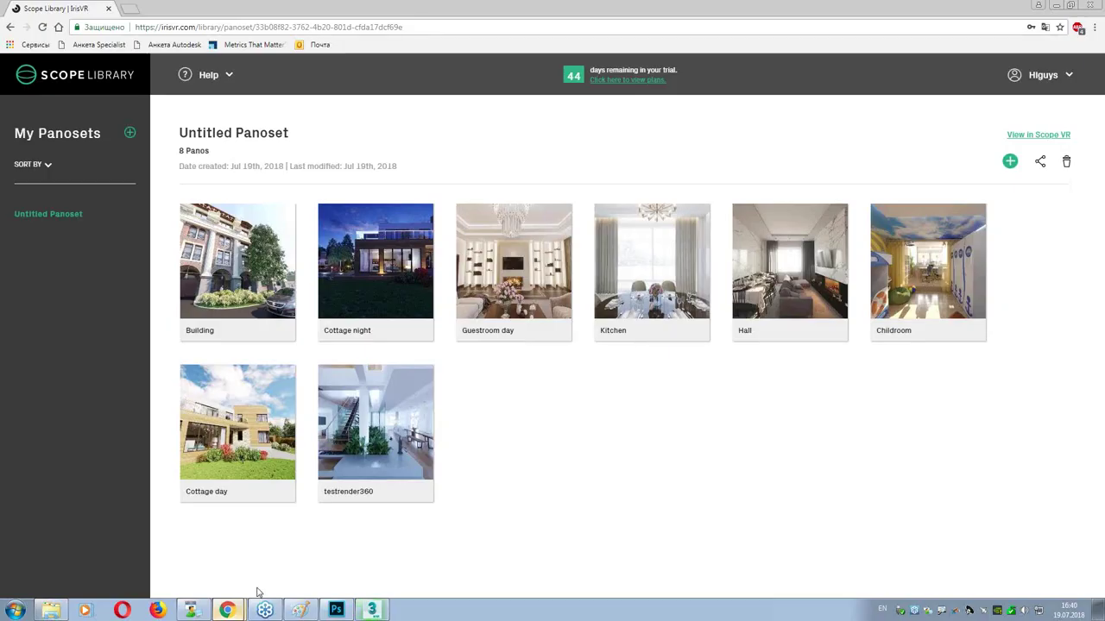
{"action": "left_click", "coordinate": [128, 8]}
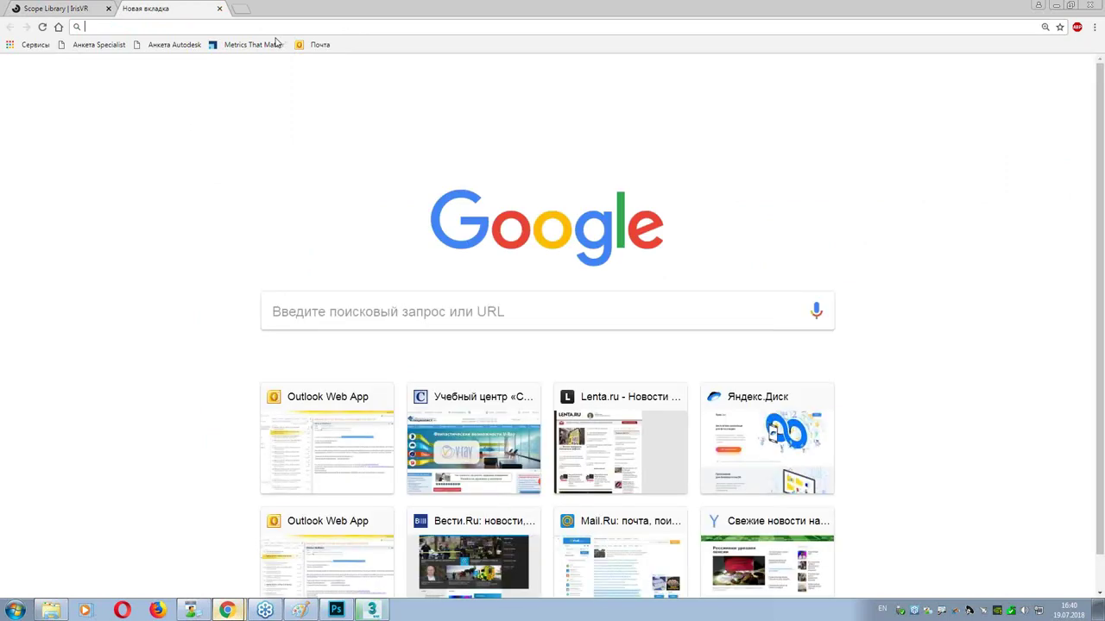
{"action": "type", "text": "yandex.ru"}
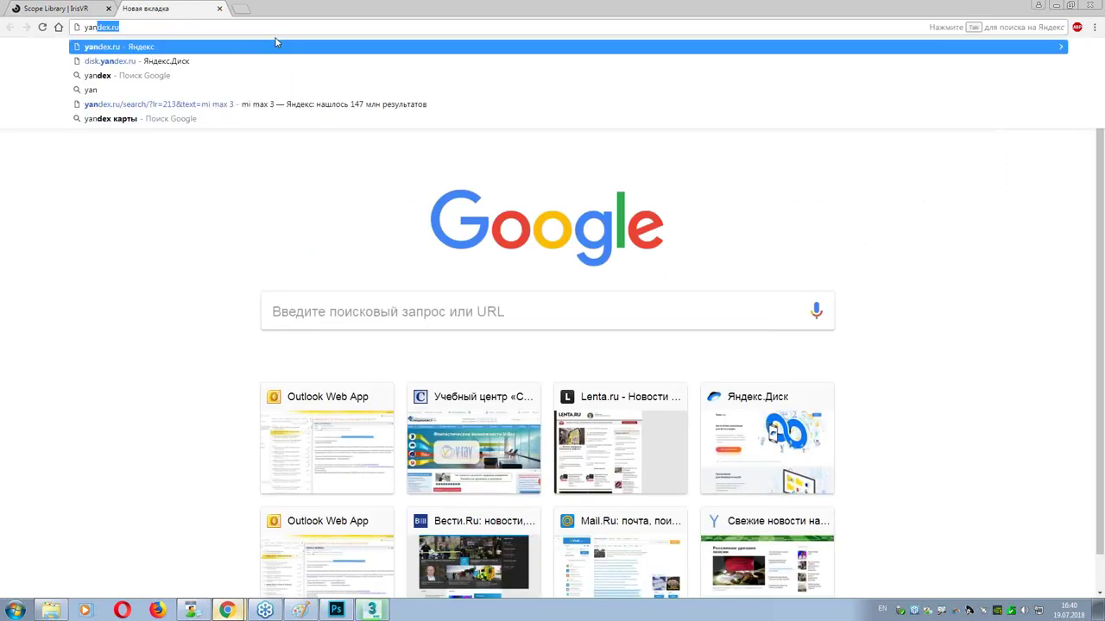
{"action": "key", "text": "Return"}
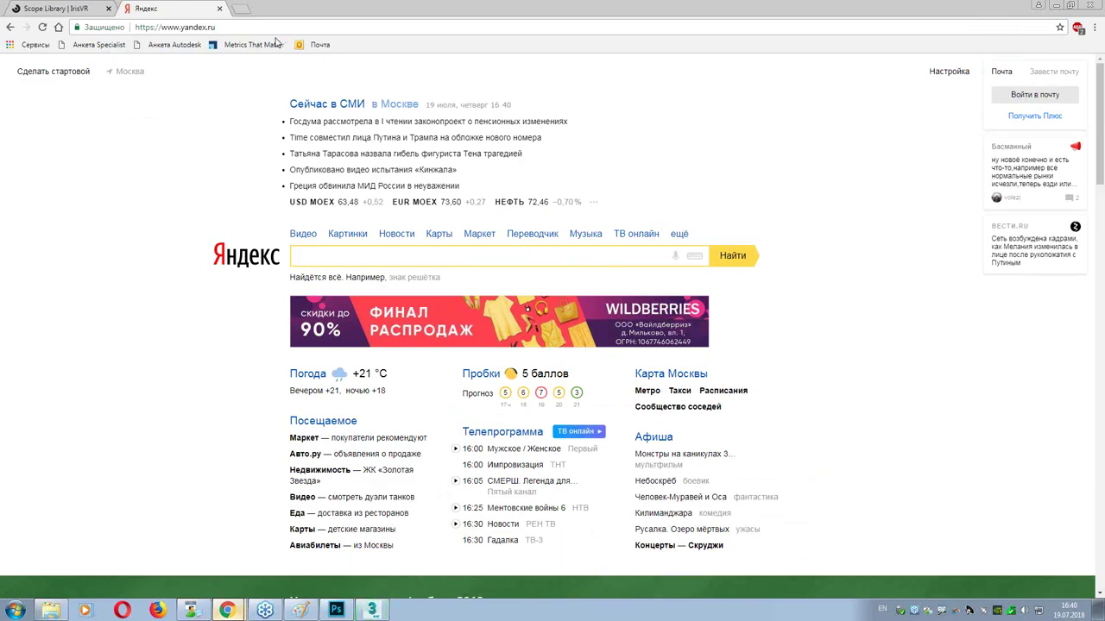
{"action": "type", "text": "googl"}
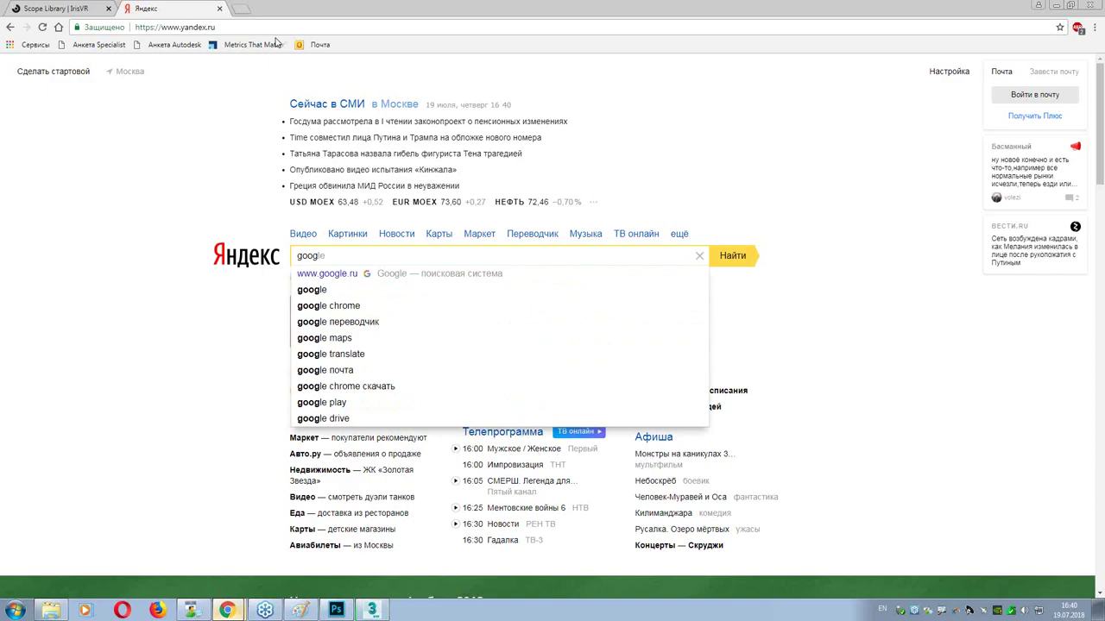
{"action": "type", "text": "e card"}
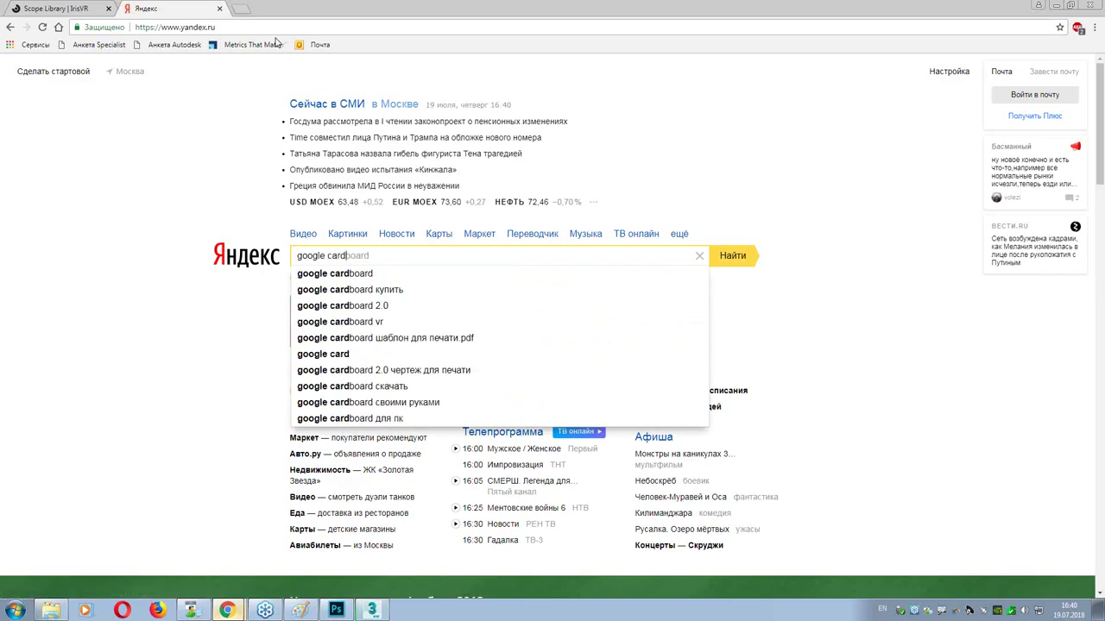
{"action": "key", "text": "Down"}
{"action": "key", "text": "Down"}
{"action": "key", "text": "Down"}
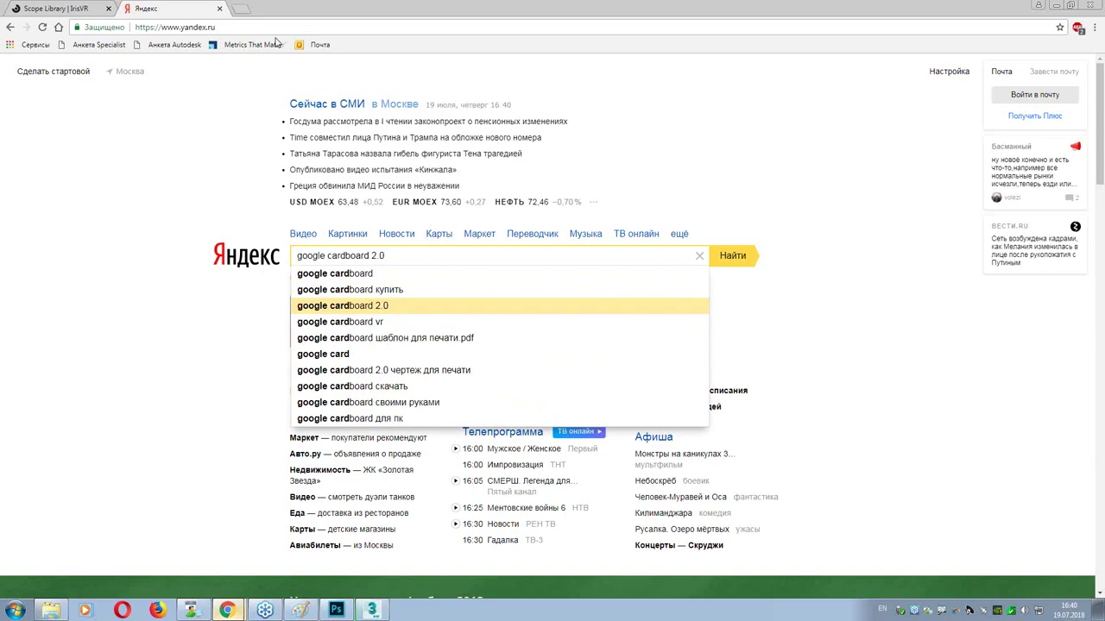
{"action": "key", "text": "Return"}
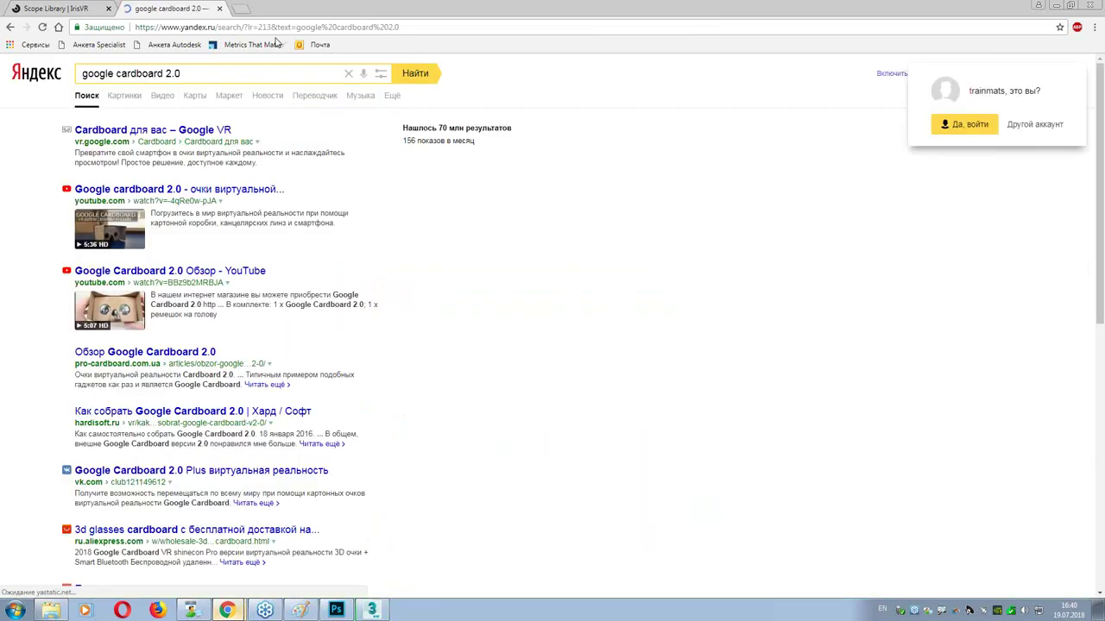
{"action": "left_click", "coordinate": [115, 99]}
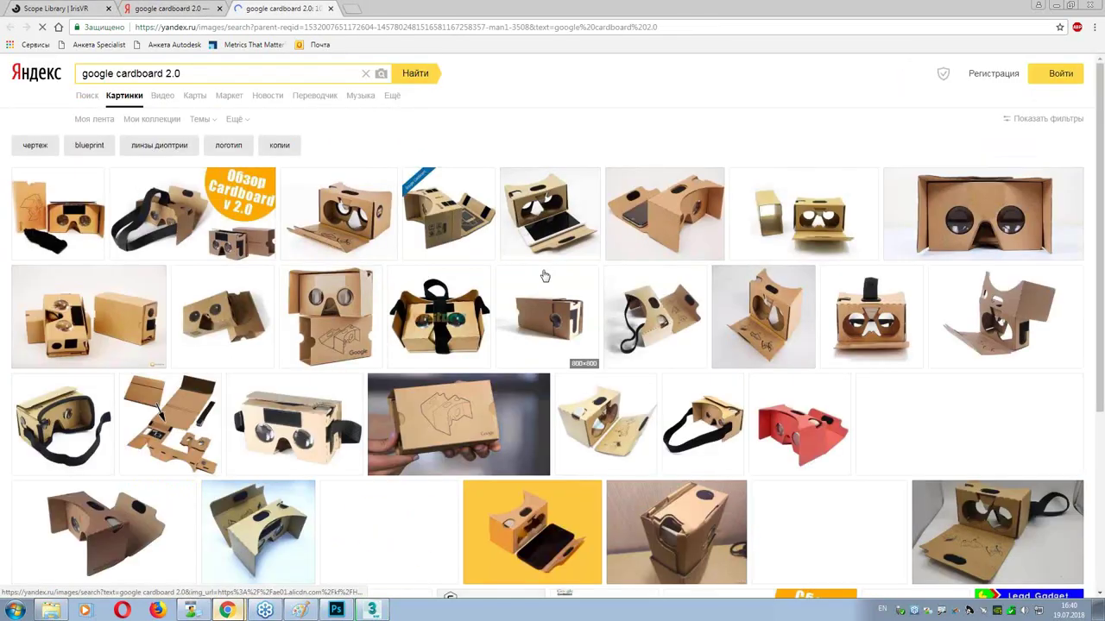
{"action": "left_click", "coordinate": [342, 209]}
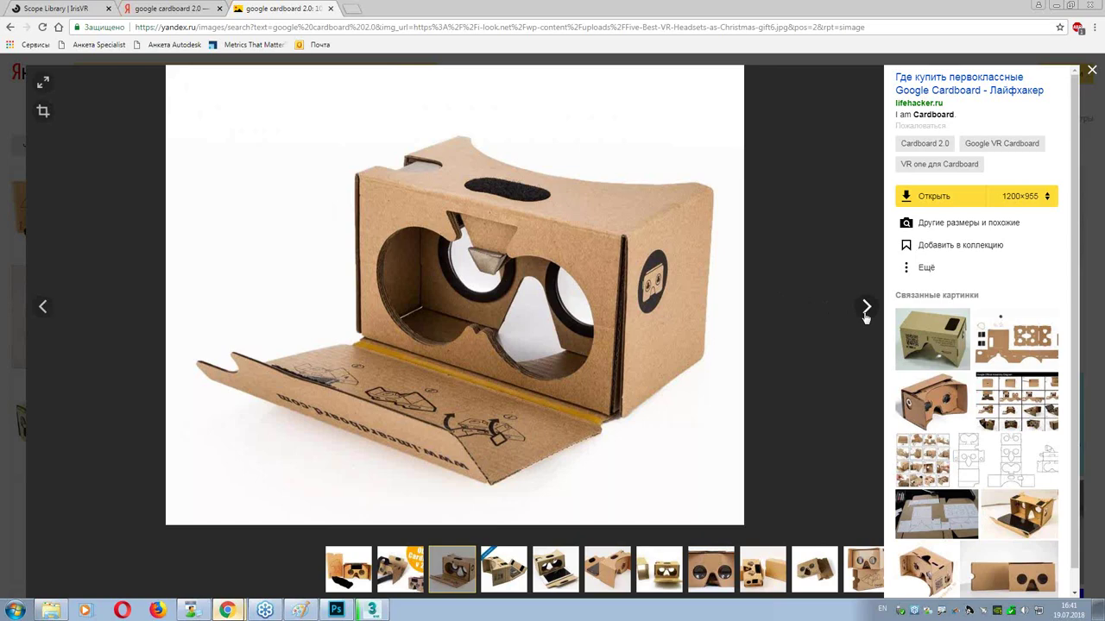
{"action": "left_click", "coordinate": [866, 308]}
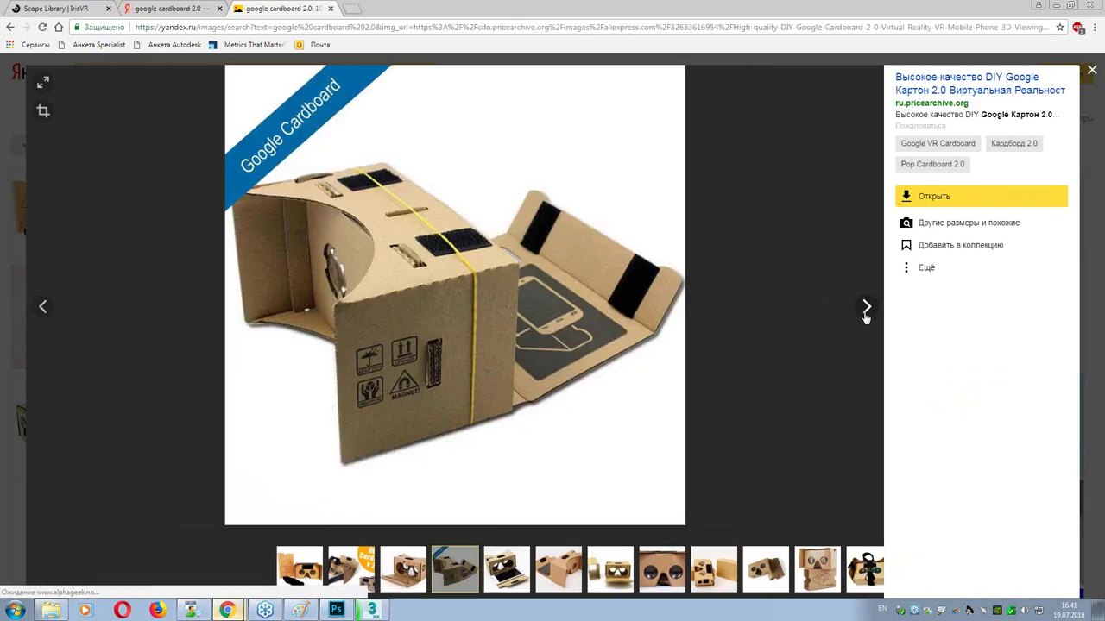
{"action": "left_click", "coordinate": [866, 312]}
{"action": "left_click", "coordinate": [866, 313]}
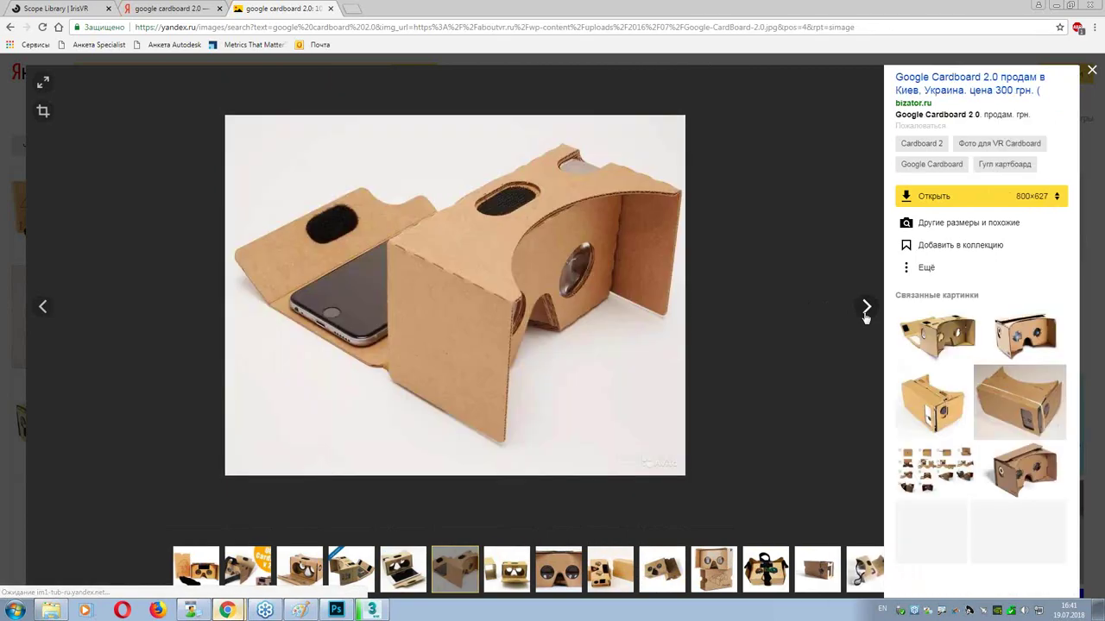
{"action": "left_click", "coordinate": [865, 308]}
{"action": "left_click", "coordinate": [866, 308]}
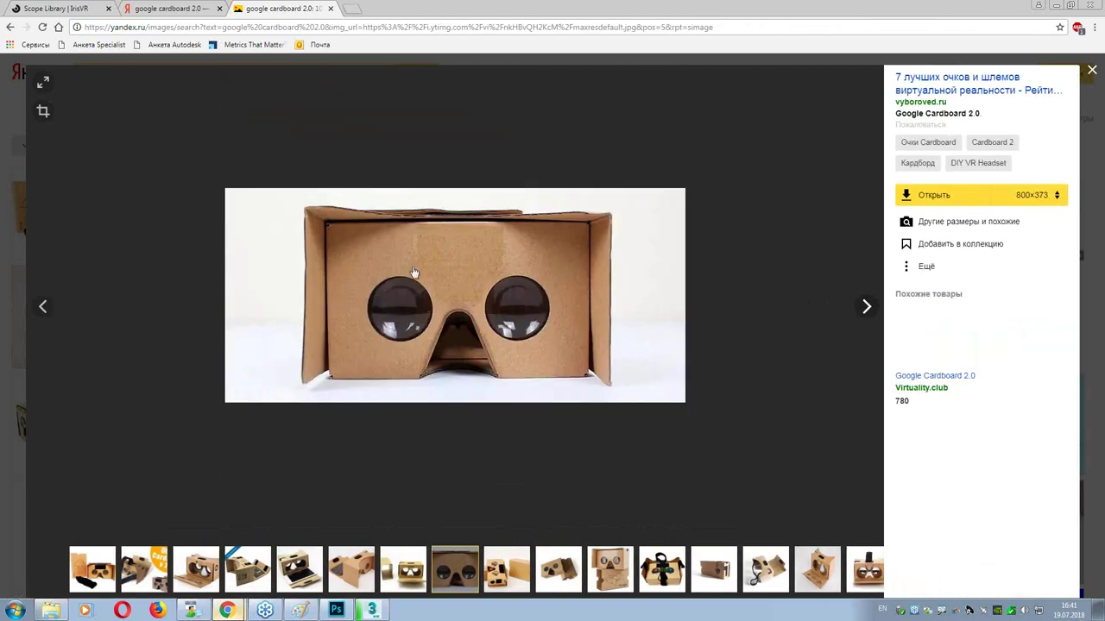
{"action": "left_click", "coordinate": [867, 311]}
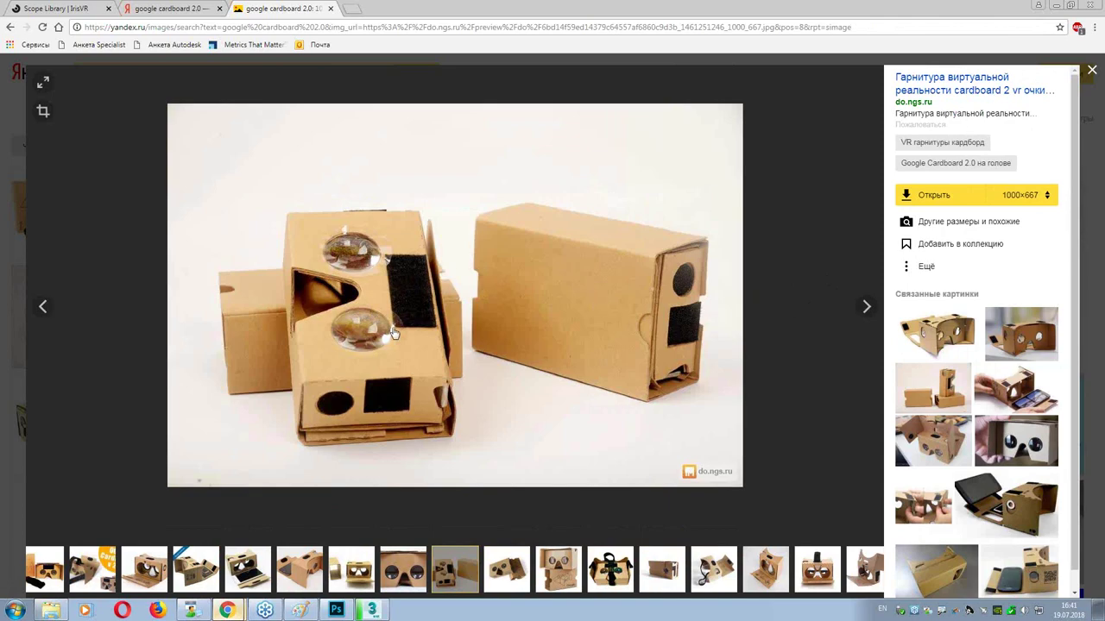
{"action": "left_click", "coordinate": [867, 308]}
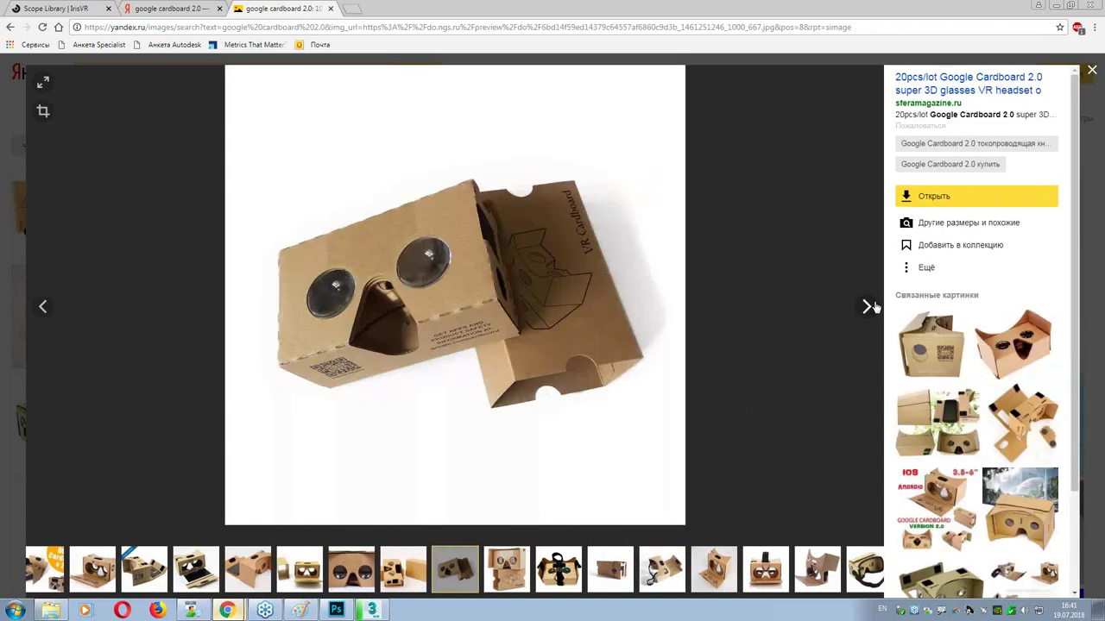
{"action": "left_click", "coordinate": [866, 308]}
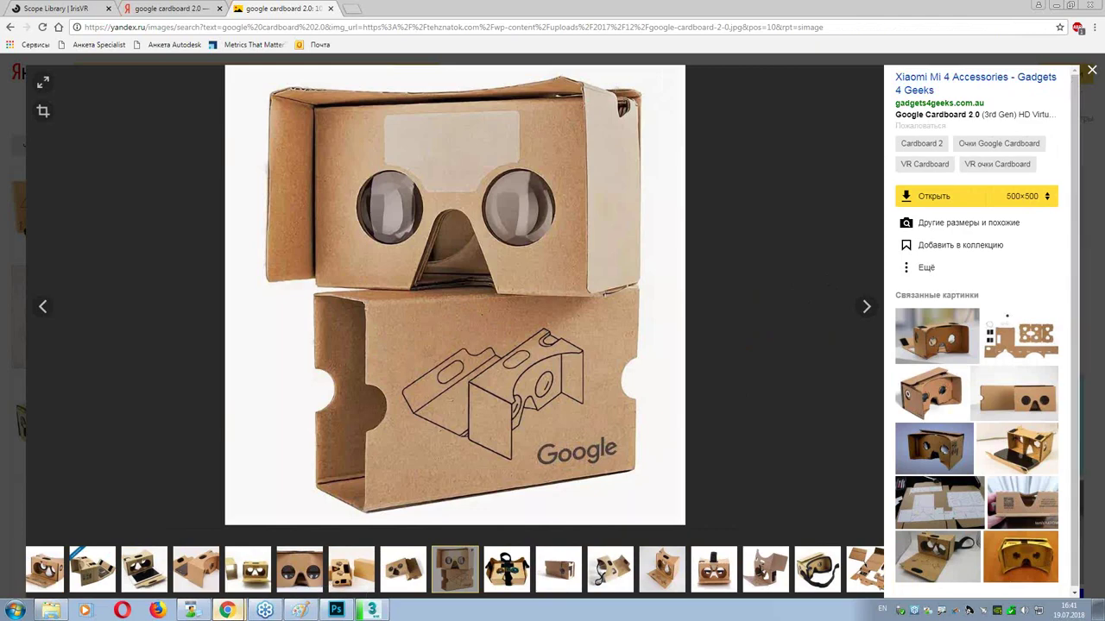
{"action": "left_click", "coordinate": [1092, 70]}
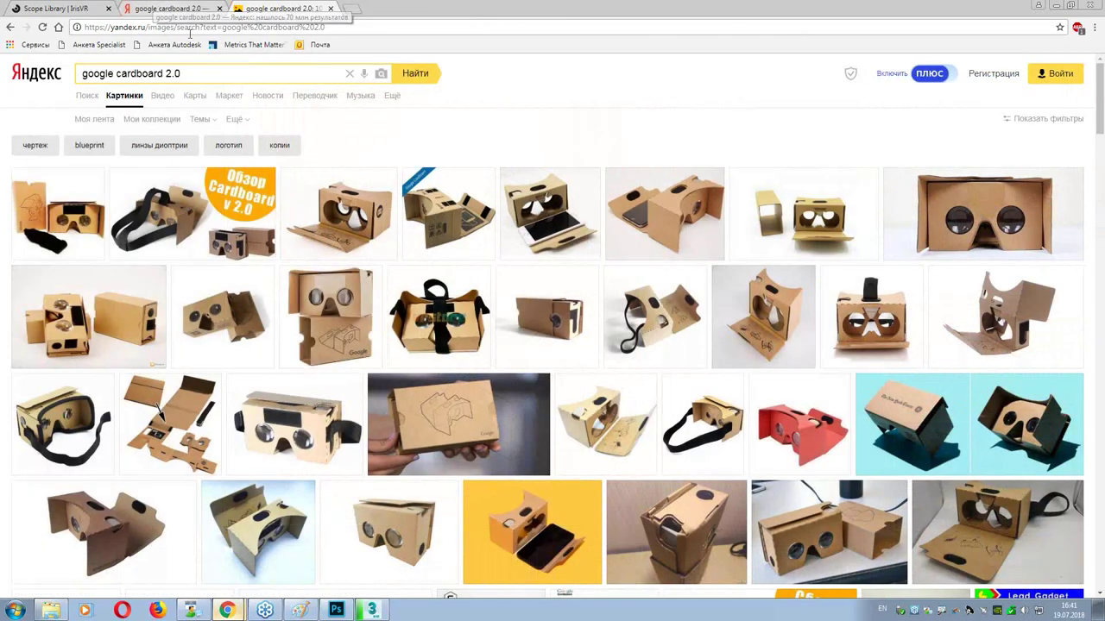
- Replace the Yandex query with 'bobo vr' and show its web results
{"action": "left_click", "coordinate": [86, 95]}
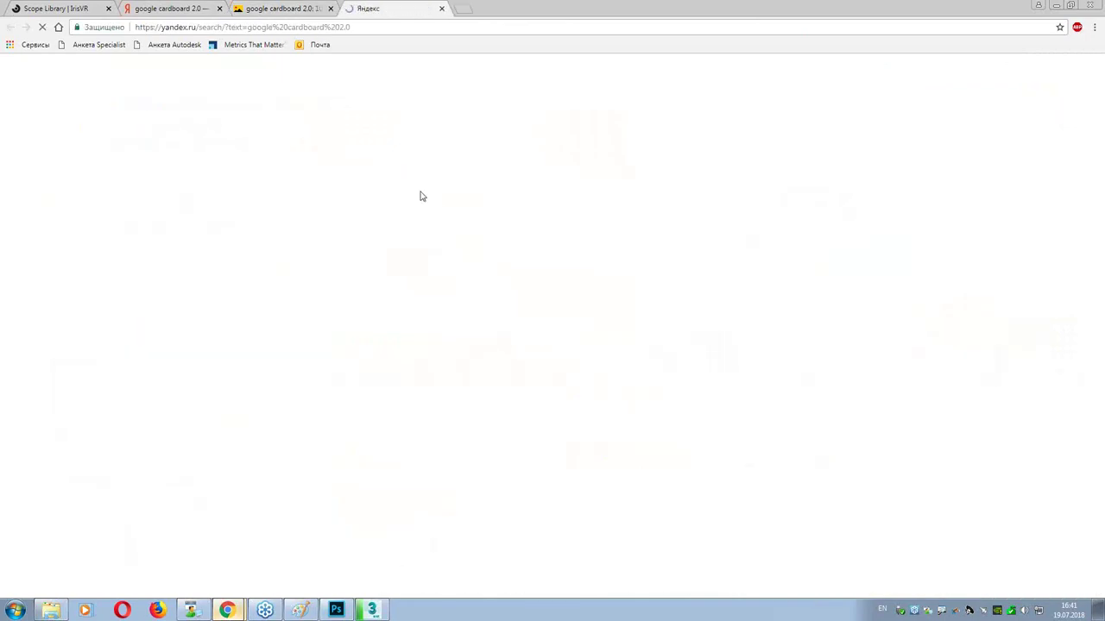
{"action": "scroll", "coordinate": [431, 210], "scroll_direction": "down", "scroll_amount": 3}
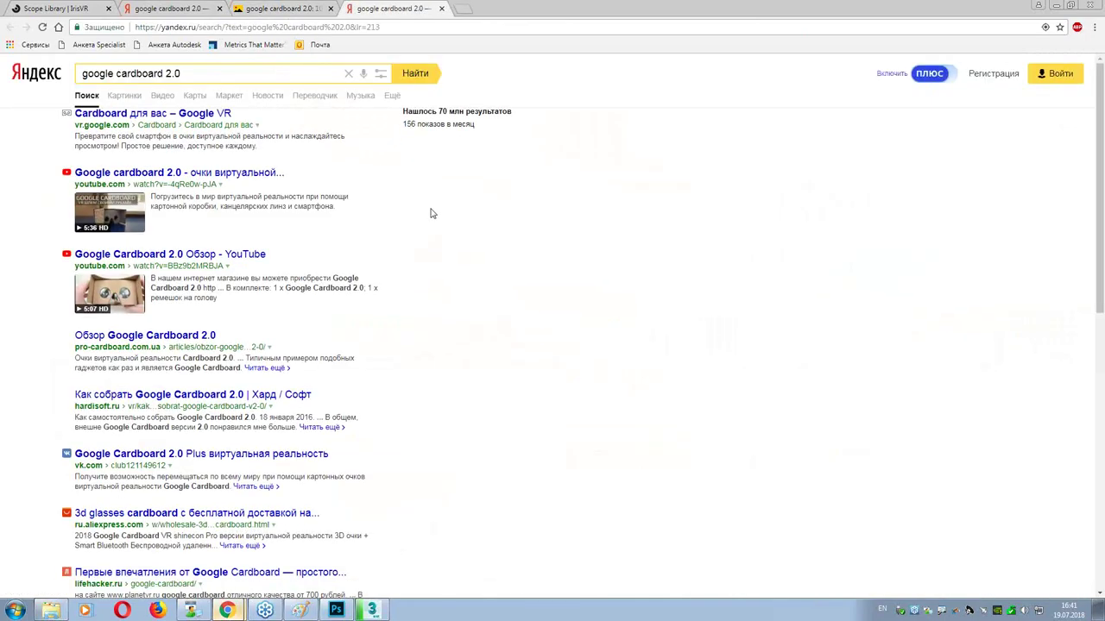
{"action": "scroll", "coordinate": [407, 232], "scroll_direction": "up", "scroll_amount": 3}
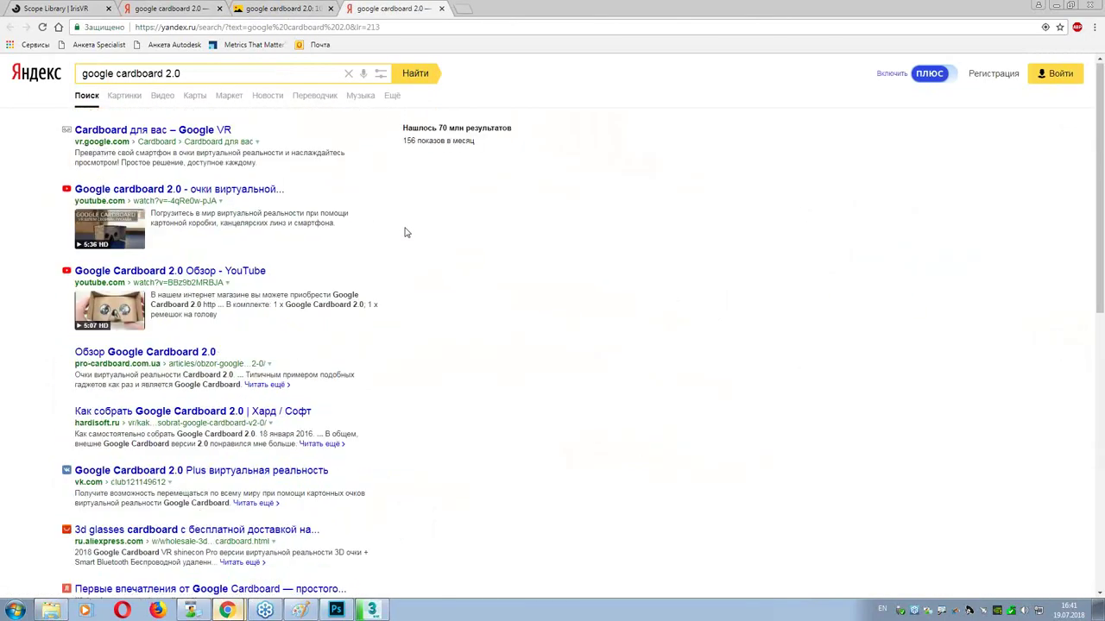
{"action": "left_click_drag", "start_coordinate": [179, 73], "coordinate": [106, 74]}
{"action": "key", "text": "ctrl+a"}
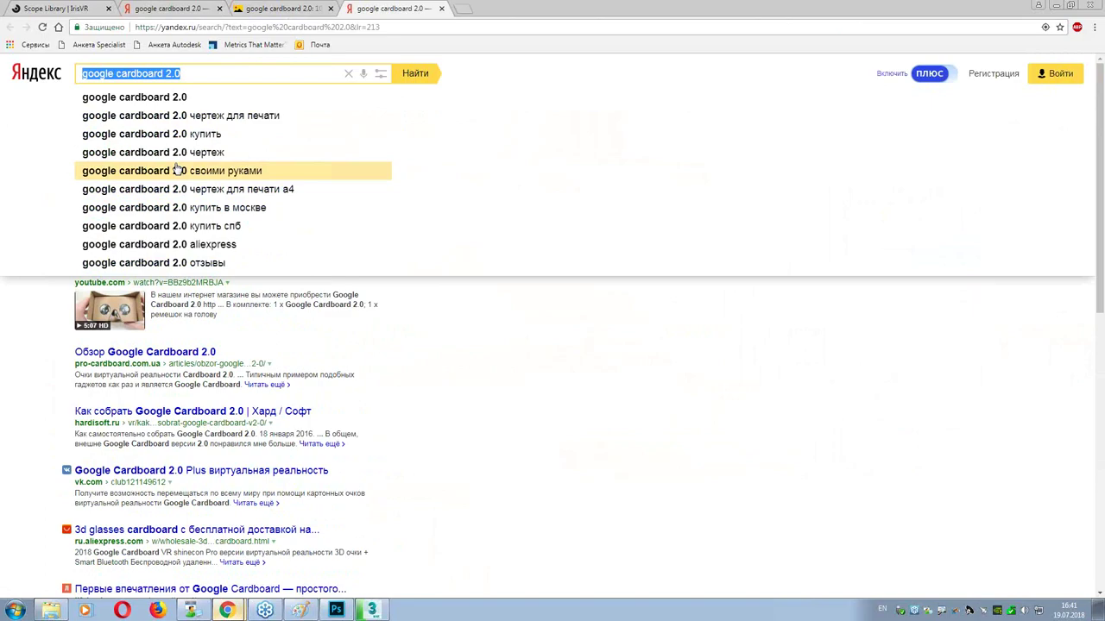
{"action": "type", "text": "bob"}
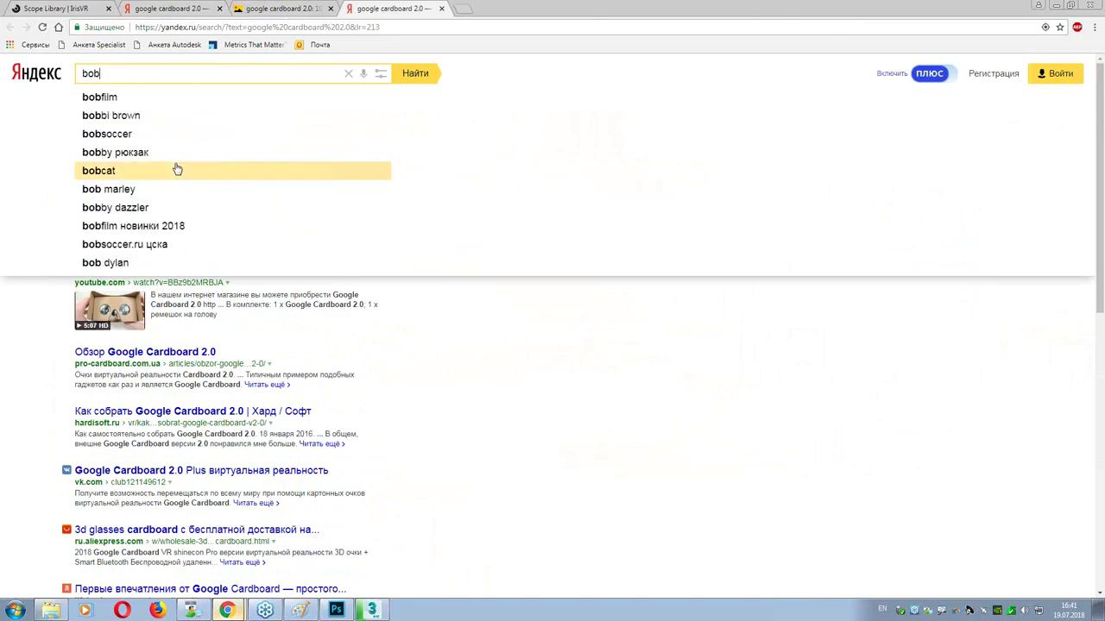
{"action": "type", "text": "o "}
{"action": "type", "text": "vr"}
{"action": "key", "text": "BackSpace"}
{"action": "key", "text": "BackSpace"}
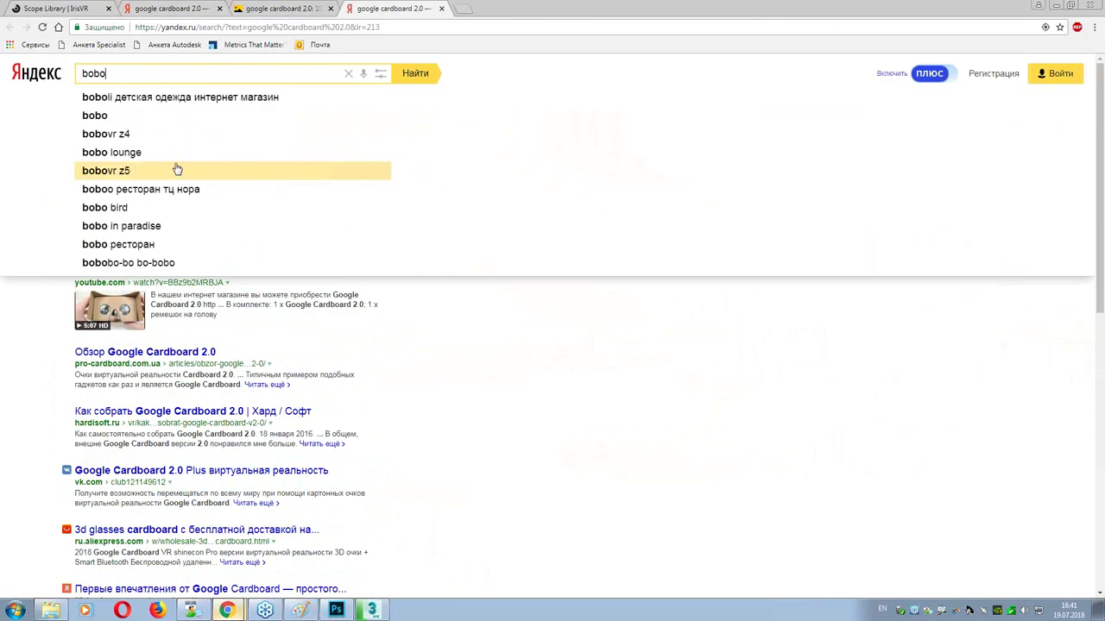
{"action": "type", "text": "vr"}
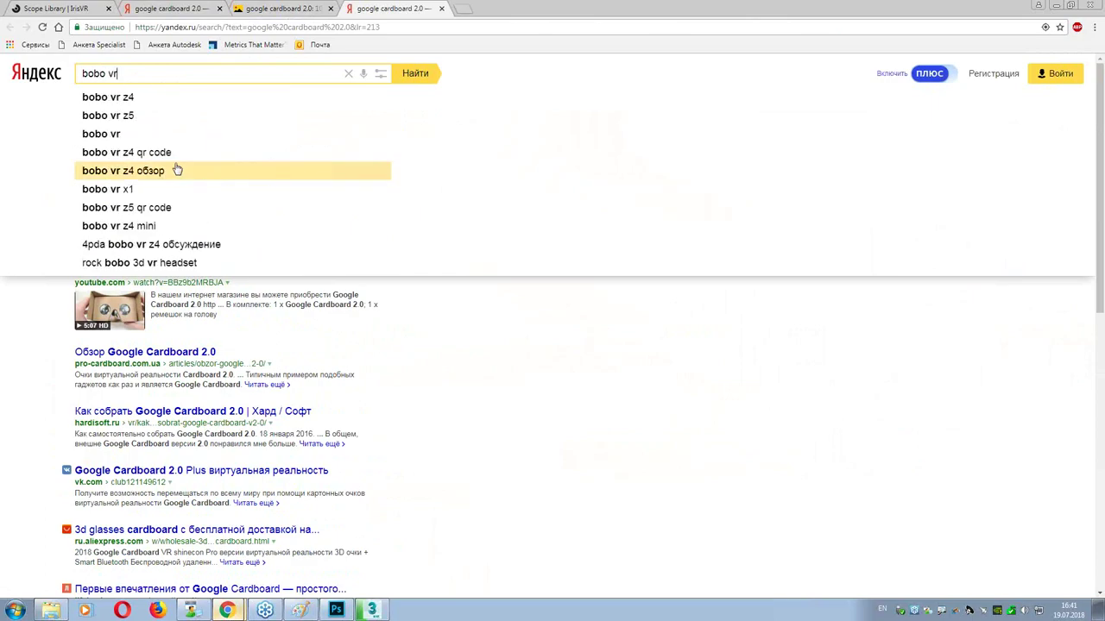
{"action": "key", "text": "Return"}
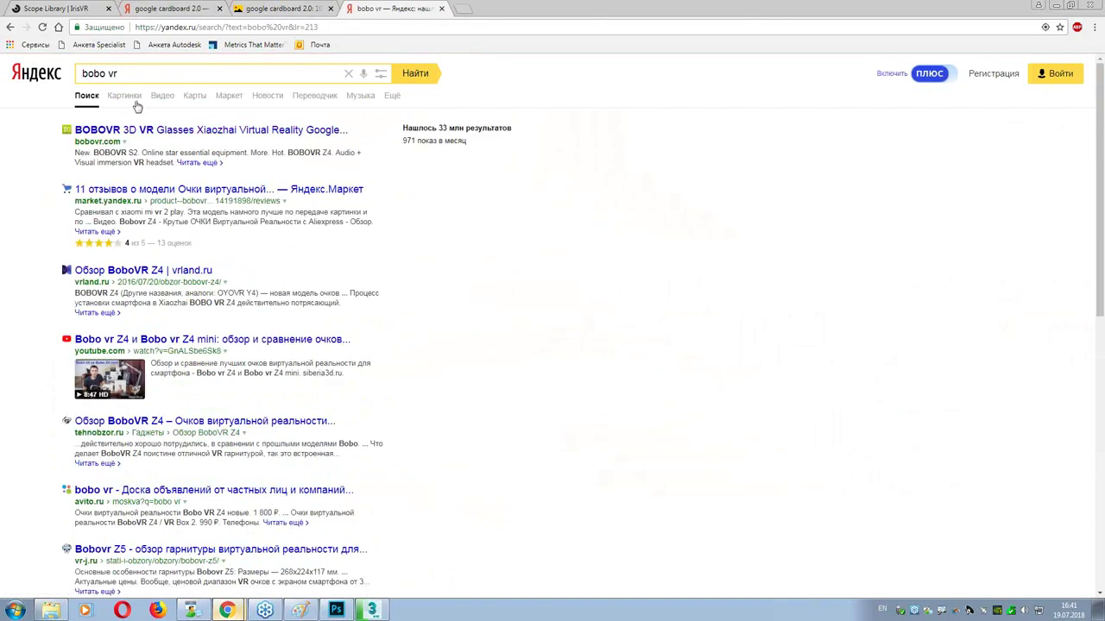
- Show Yandex image results for 'bobo vr', view one headset image in a new tab, then close it
{"action": "left_click", "coordinate": [134, 105]}
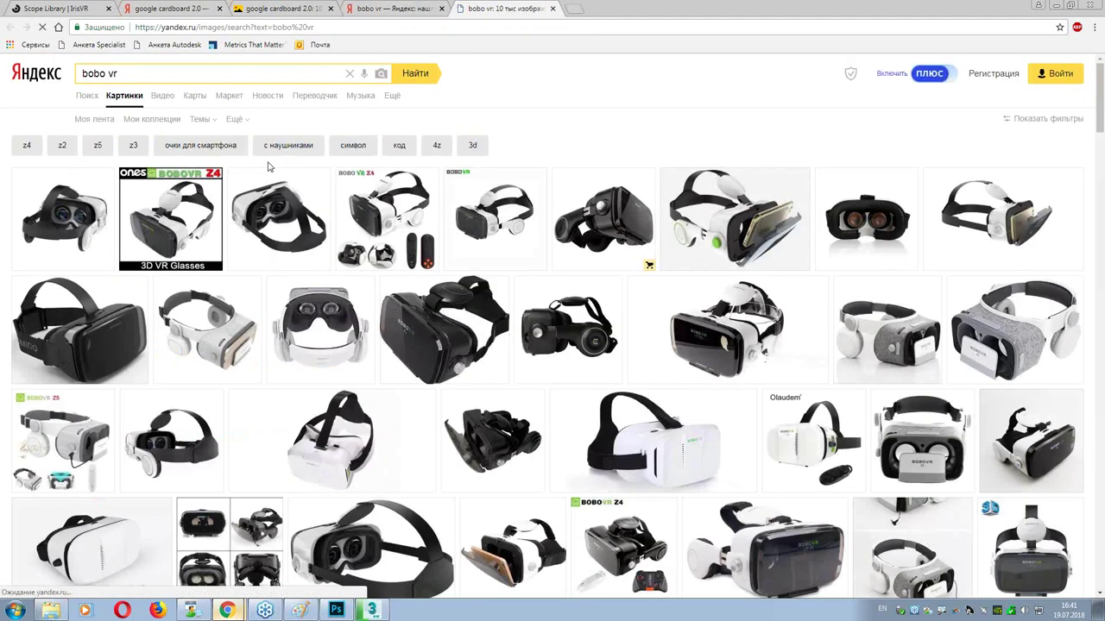
{"action": "mouse_move", "coordinate": [279, 220]}
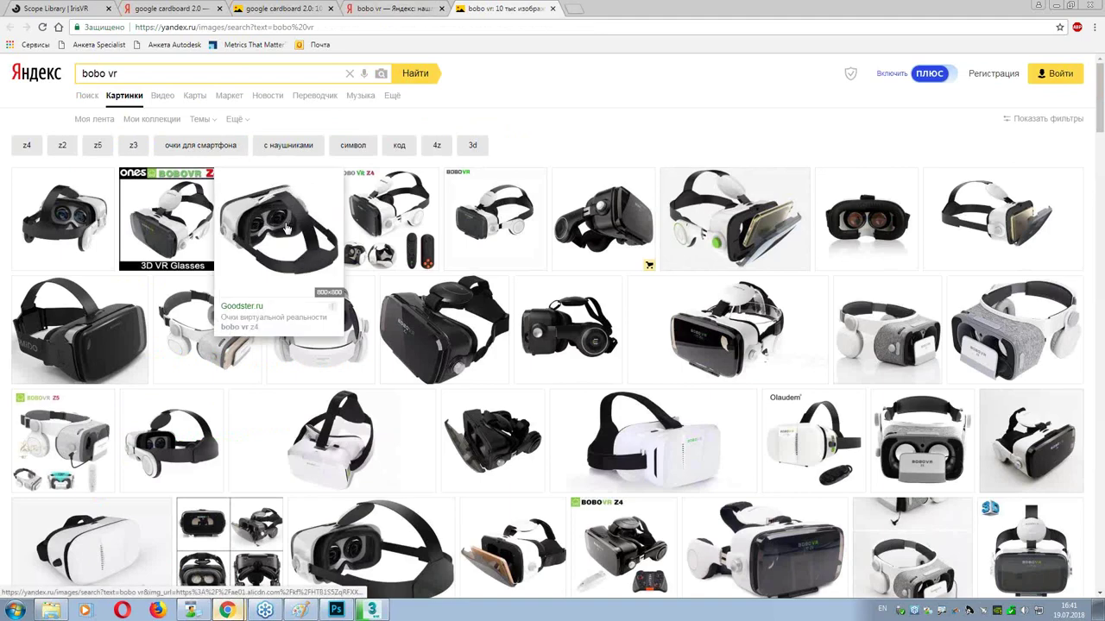
{"action": "middle_click", "coordinate": [288, 227]}
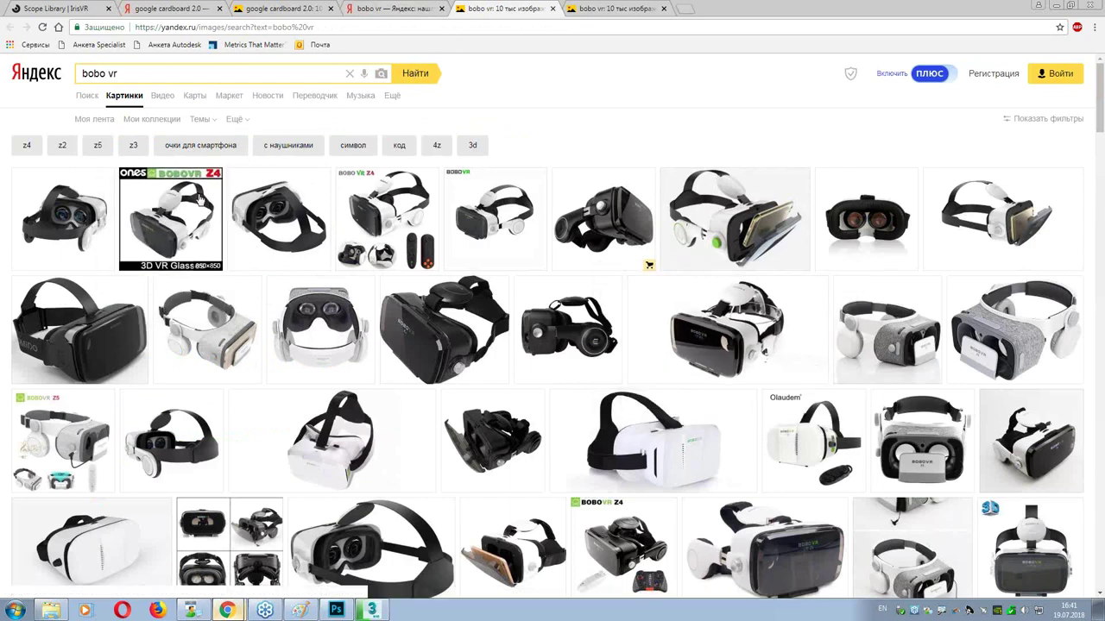
{"action": "left_click", "coordinate": [607, 7]}
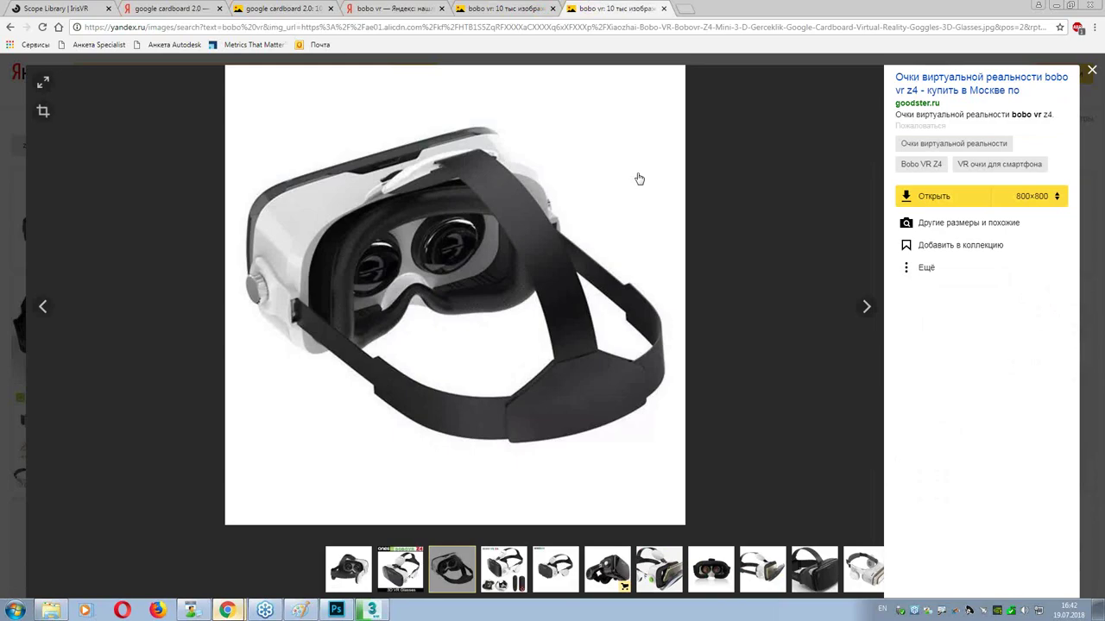
{"action": "mouse_move", "coordinate": [431, 188]}
{"action": "left_mouse_down"}
{"action": "mouse_move", "coordinate": [354, 252]}
{"action": "mouse_move", "coordinate": [335, 315]}
{"action": "left_mouse_up"}
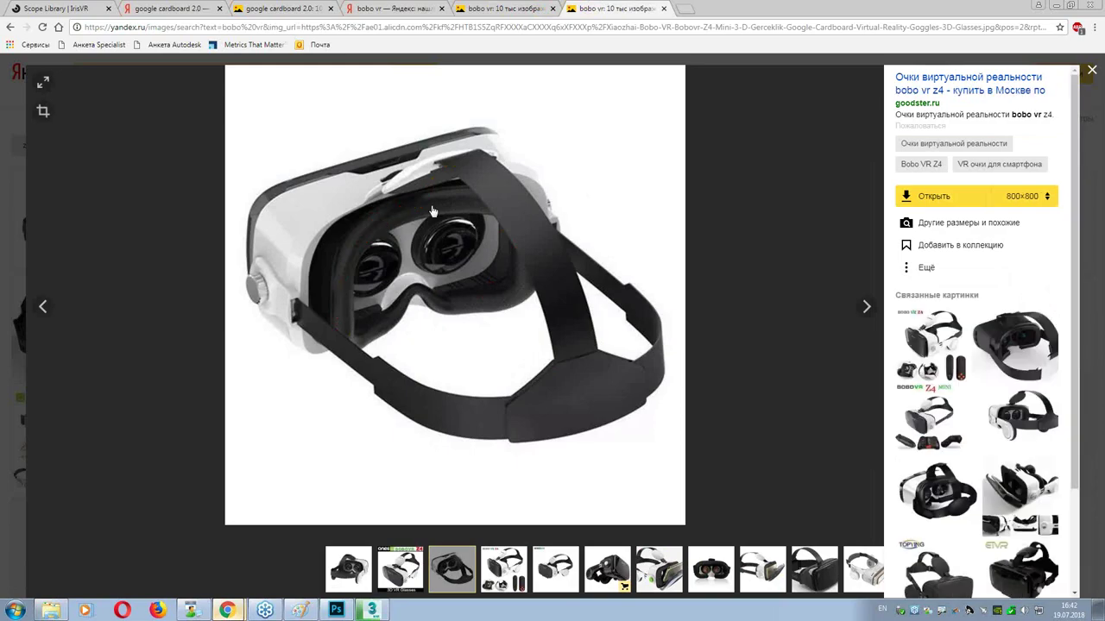
{"action": "left_click", "coordinate": [663, 8]}
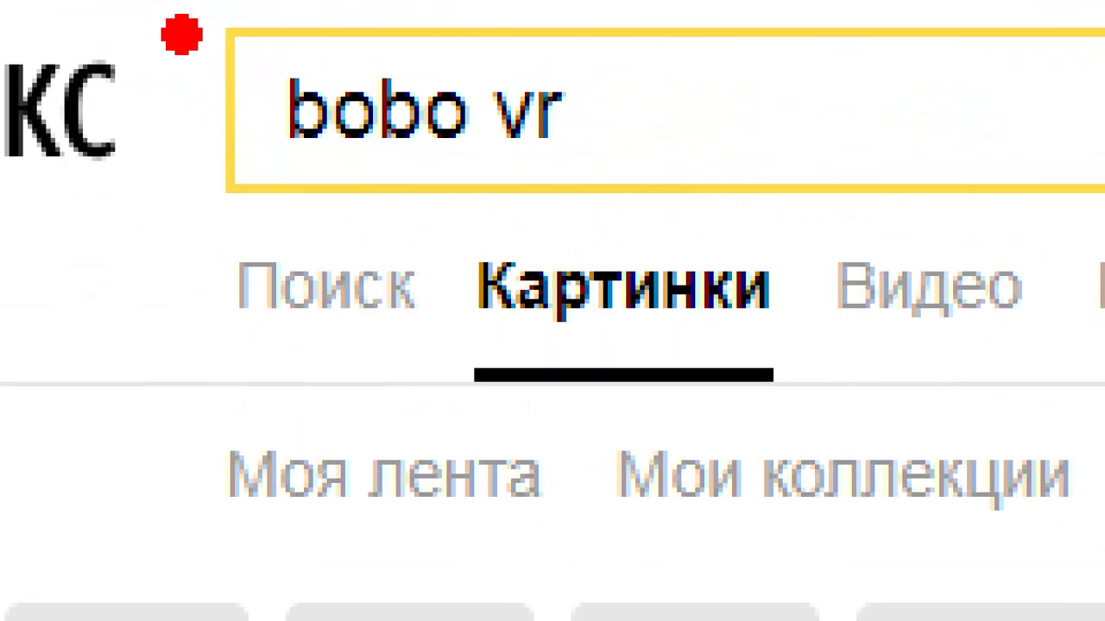
- Scroll the image results and view the BOBOVR Z5 headset photo enlarged
{"action": "mouse_move", "coordinate": [167, 35]}
{"action": "left_mouse_down"}
{"action": "mouse_move", "coordinate": [296, 178]}
{"action": "mouse_move", "coordinate": [691, 9]}
{"action": "mouse_move", "coordinate": [95, 22]}
{"action": "left_mouse_up"}
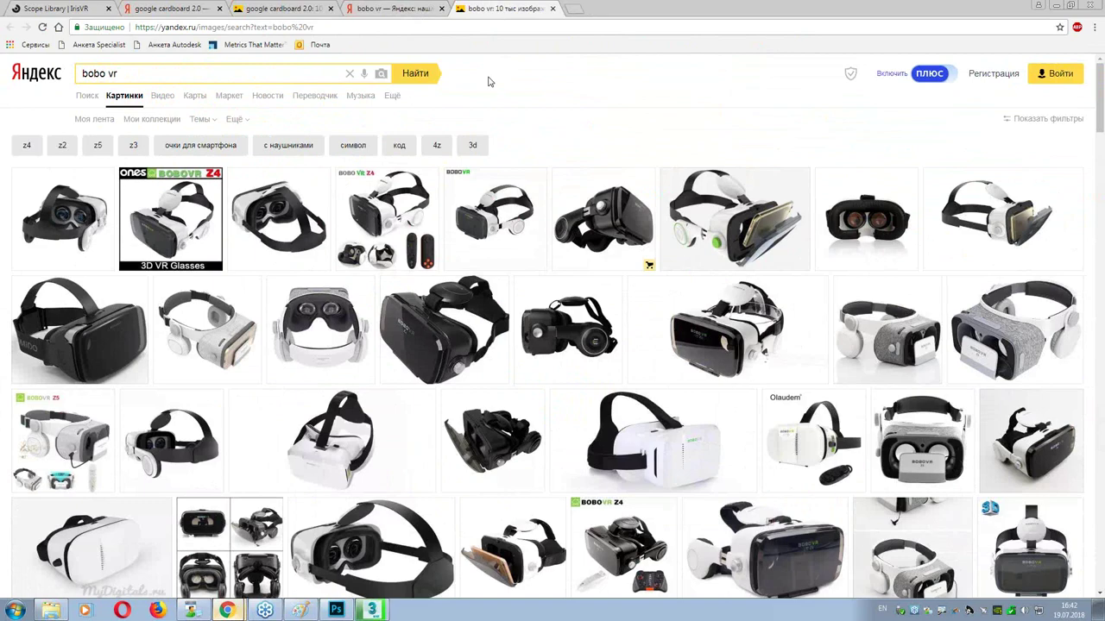
{"action": "scroll", "coordinate": [455, 139], "scroll_direction": "down", "scroll_amount": 1}
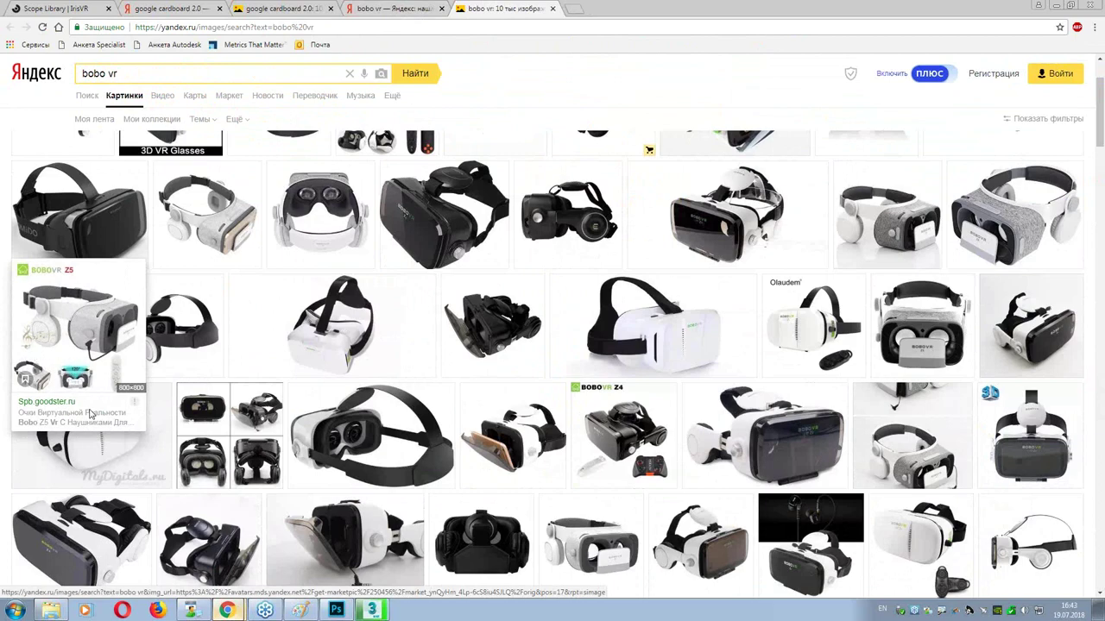
{"action": "left_click", "coordinate": [75, 374]}
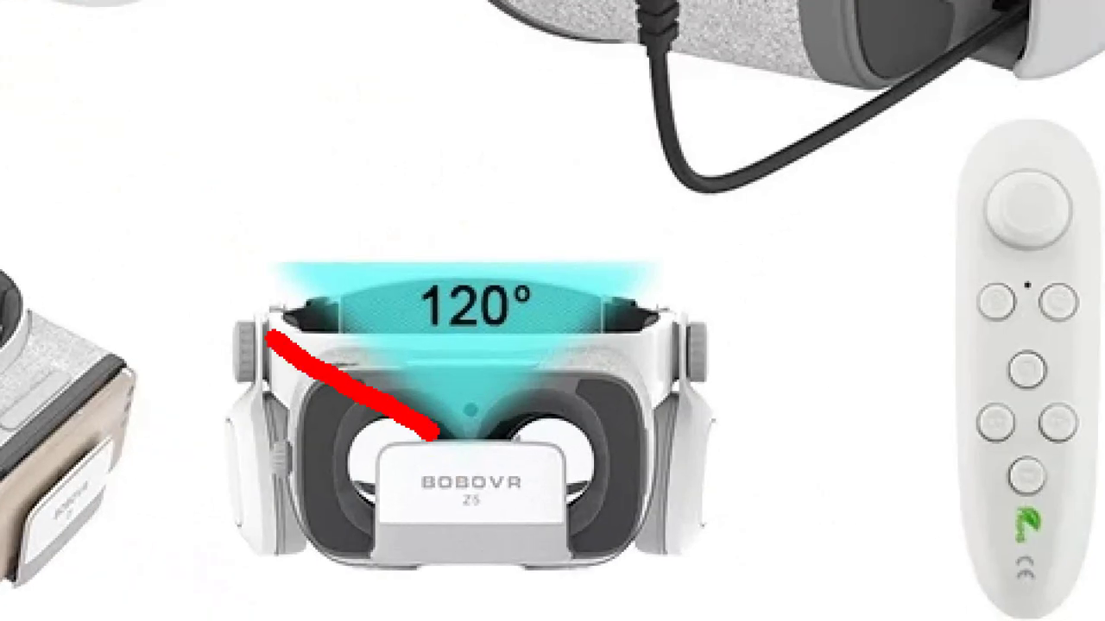
{"action": "left_click_drag", "start_coordinate": [270, 336], "coordinate": [192, 255]}
{"action": "left_click_drag", "start_coordinate": [471, 473], "coordinate": [820, 233]}
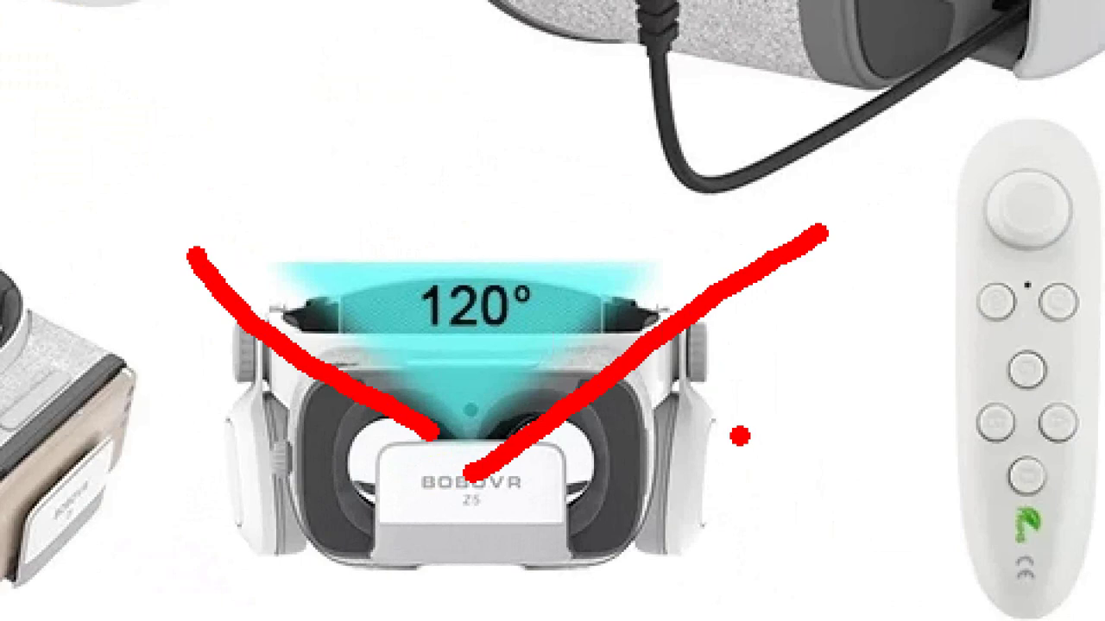
{"action": "mouse_move", "coordinate": [137, 398]}
{"action": "left_mouse_down"}
{"action": "mouse_move", "coordinate": [525, 245]}
{"action": "mouse_move", "coordinate": [246, 317]}
{"action": "mouse_move", "coordinate": [88, 380]}
{"action": "left_mouse_up"}
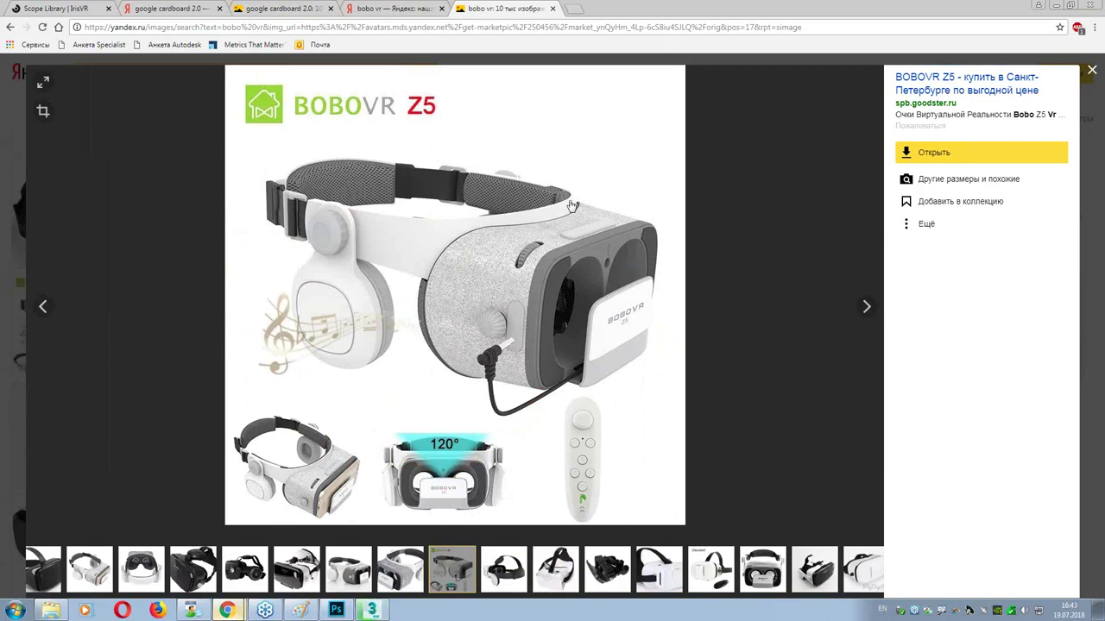
- Return to 3ds Max and move the Corona render window further right over the viewports
{"action": "left_click", "coordinate": [1055, 5]}
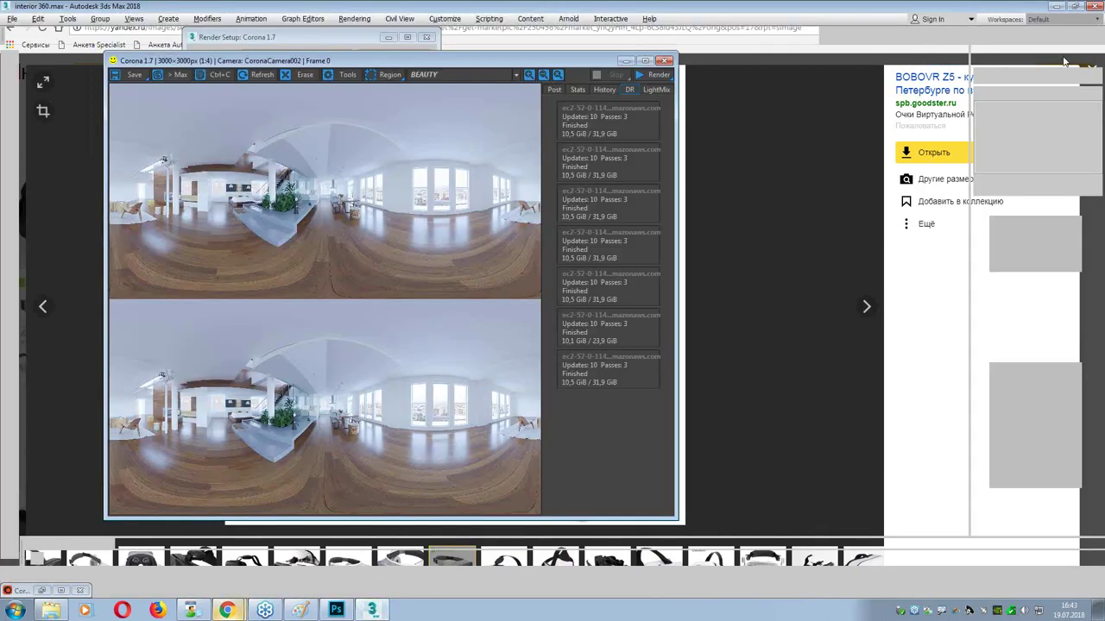
{"action": "left_click_drag", "start_coordinate": [551, 66], "coordinate": [719, 57]}
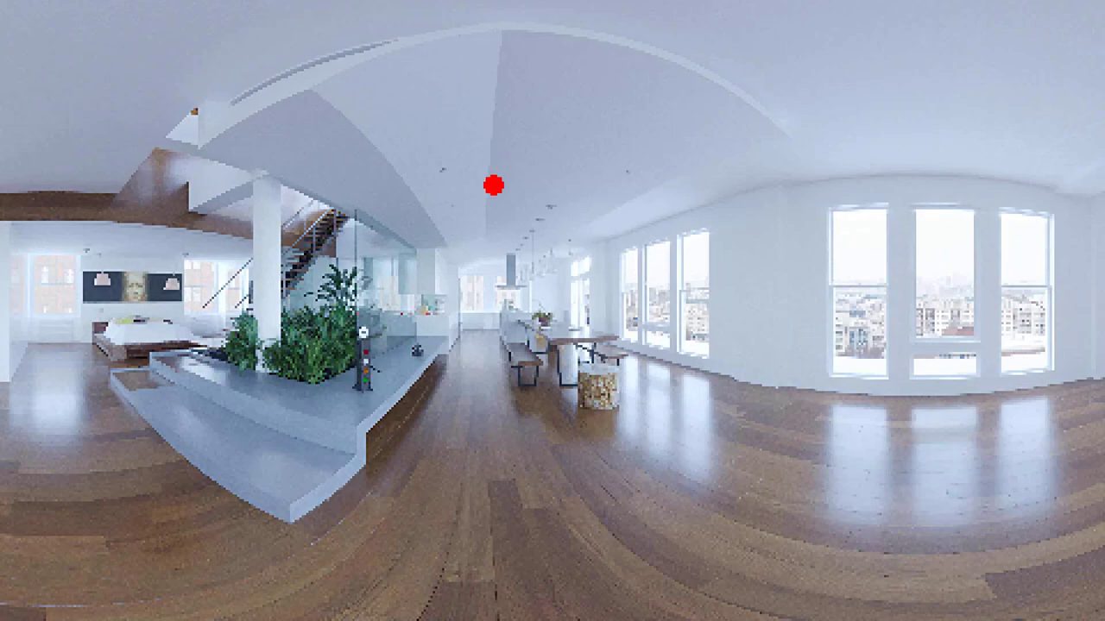
{"action": "mouse_move", "coordinate": [436, 233]}
{"action": "left_mouse_down"}
{"action": "mouse_move", "coordinate": [476, 164]}
{"action": "mouse_move", "coordinate": [501, 246]}
{"action": "left_mouse_up"}
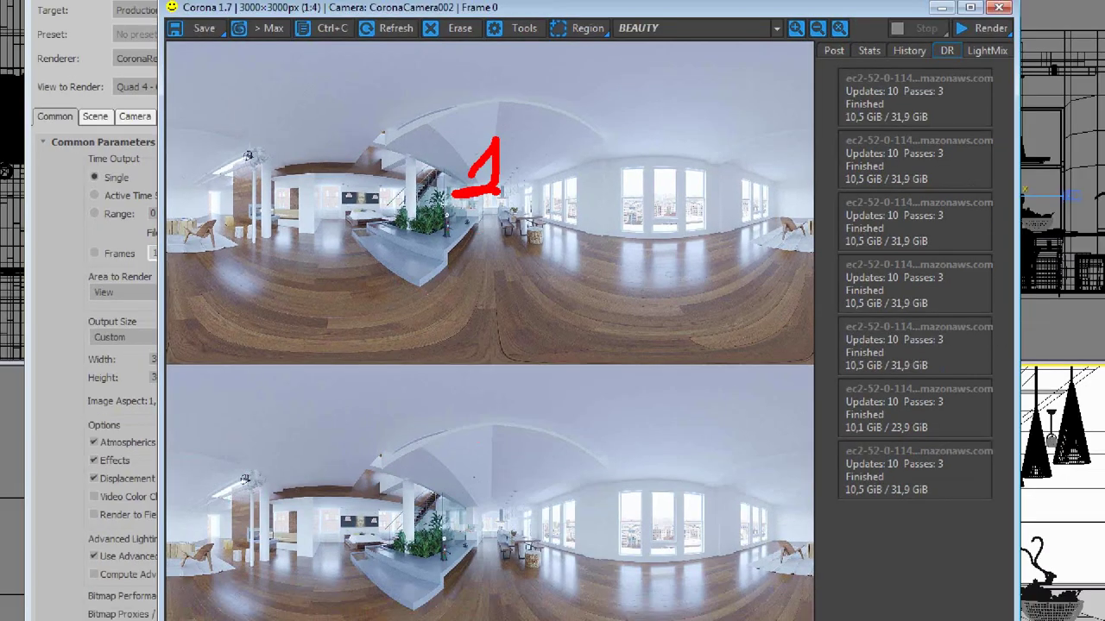
{"action": "left_click_drag", "start_coordinate": [453, 444], "coordinate": [516, 523]}
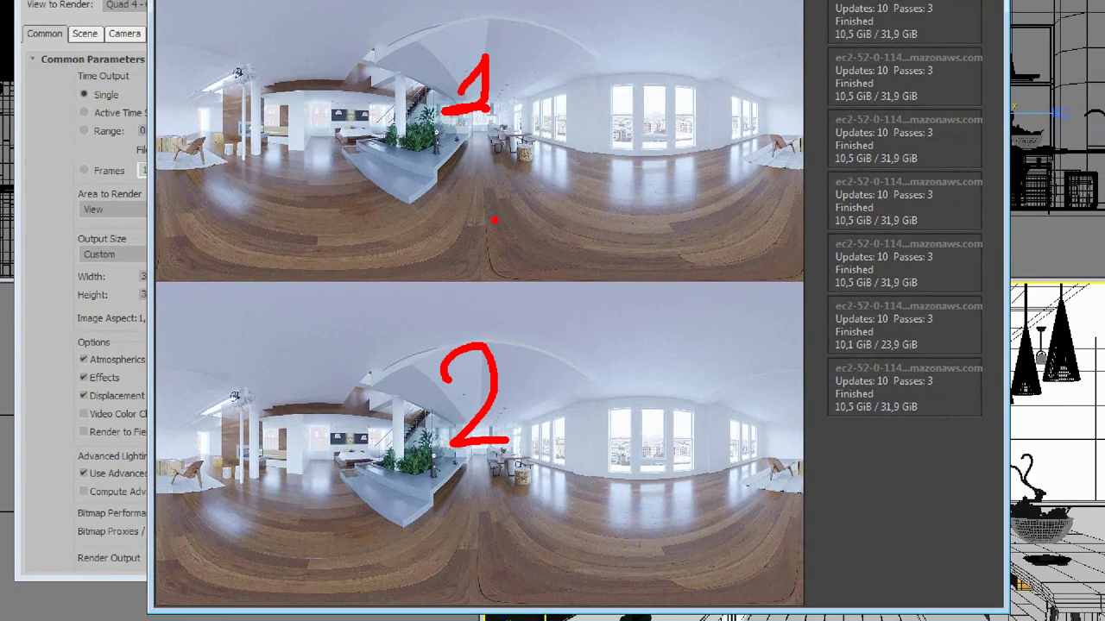
{"action": "mouse_move", "coordinate": [425, 187]}
{"action": "left_mouse_down"}
{"action": "mouse_move", "coordinate": [435, 209]}
{"action": "mouse_move", "coordinate": [573, 209]}
{"action": "mouse_move", "coordinate": [578, 229]}
{"action": "left_mouse_up"}
{"action": "mouse_move", "coordinate": [483, 131]}
{"action": "left_mouse_down"}
{"action": "mouse_move", "coordinate": [488, 164]}
{"action": "mouse_move", "coordinate": [528, 205]}
{"action": "left_mouse_up"}
{"action": "left_click_drag", "start_coordinate": [538, 122], "coordinate": [608, 152]}
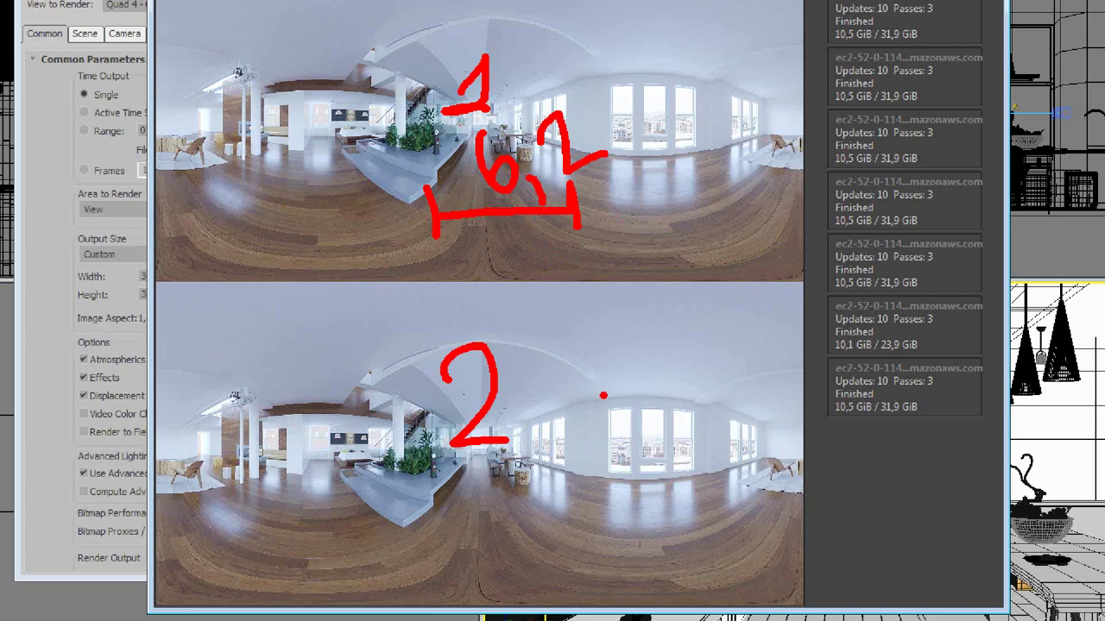
{"action": "key", "text": "Escape"}
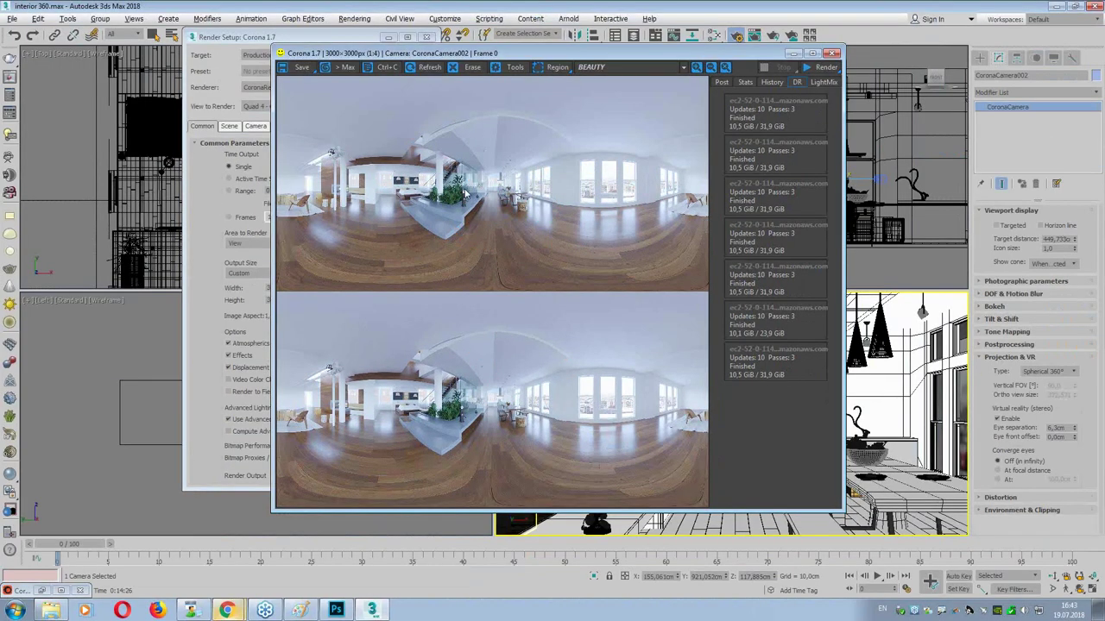
- Zoom in and out on the finished over-under stereo panorama in the frame buffer
{"action": "scroll", "coordinate": [458, 208], "scroll_direction": "up", "scroll_amount": 4}
{"action": "scroll", "coordinate": [458, 209], "scroll_direction": "up", "scroll_amount": 2}
{"action": "scroll", "coordinate": [468, 209], "scroll_direction": "down", "scroll_amount": 1}
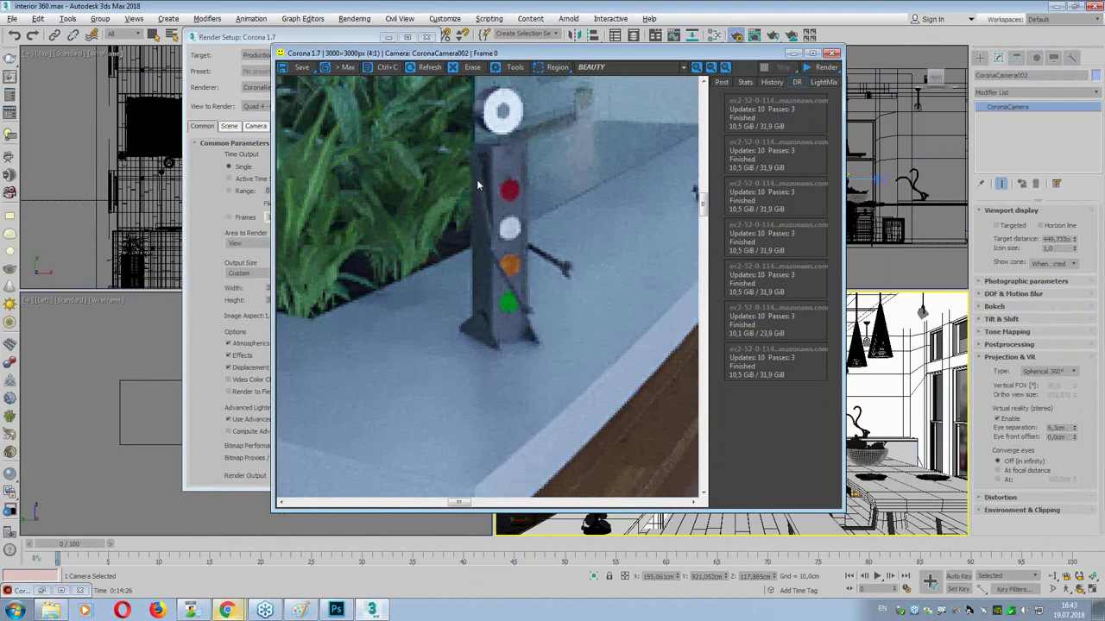
{"action": "scroll", "coordinate": [492, 216], "scroll_direction": "down", "scroll_amount": 2}
{"action": "scroll", "coordinate": [507, 259], "scroll_direction": "down", "scroll_amount": 2}
{"action": "scroll", "coordinate": [510, 271], "scroll_direction": "down", "scroll_amount": 1}
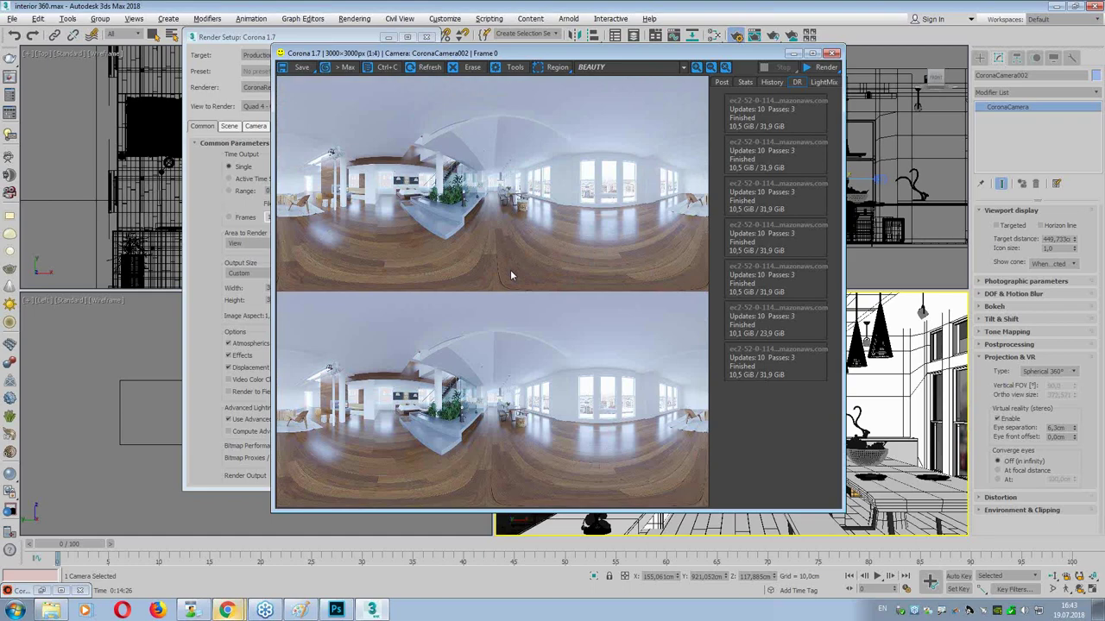
- Save the stereo panorama as JPEG 'testrender360 cam 2' at quality 100 (Best)
{"action": "left_click", "coordinate": [293, 70]}
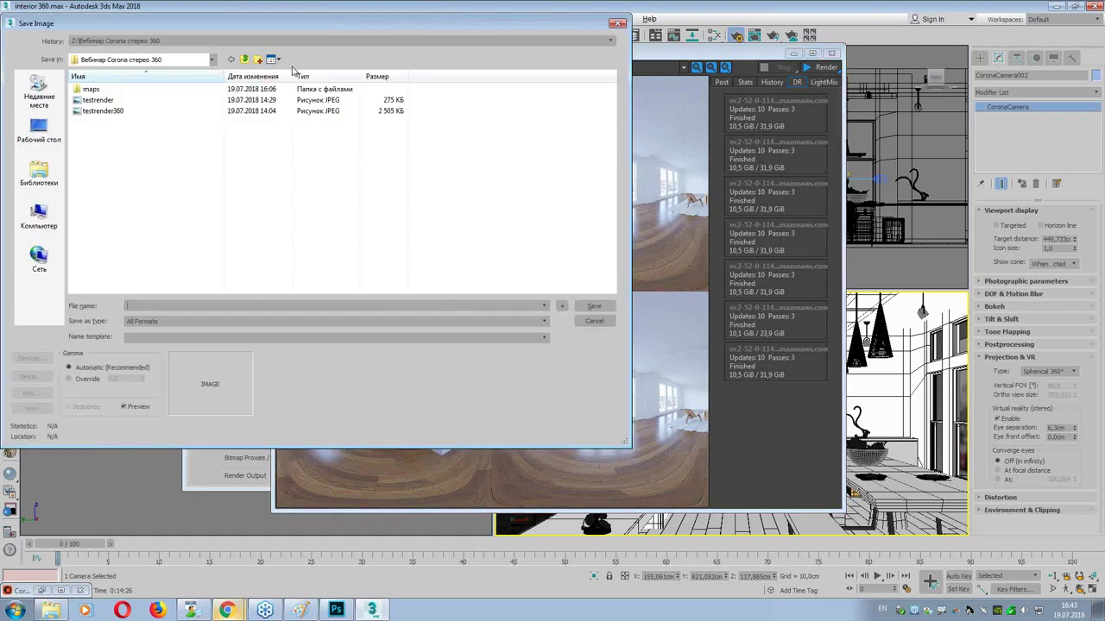
{"action": "left_click", "coordinate": [103, 100]}
{"action": "left_click", "coordinate": [104, 110]}
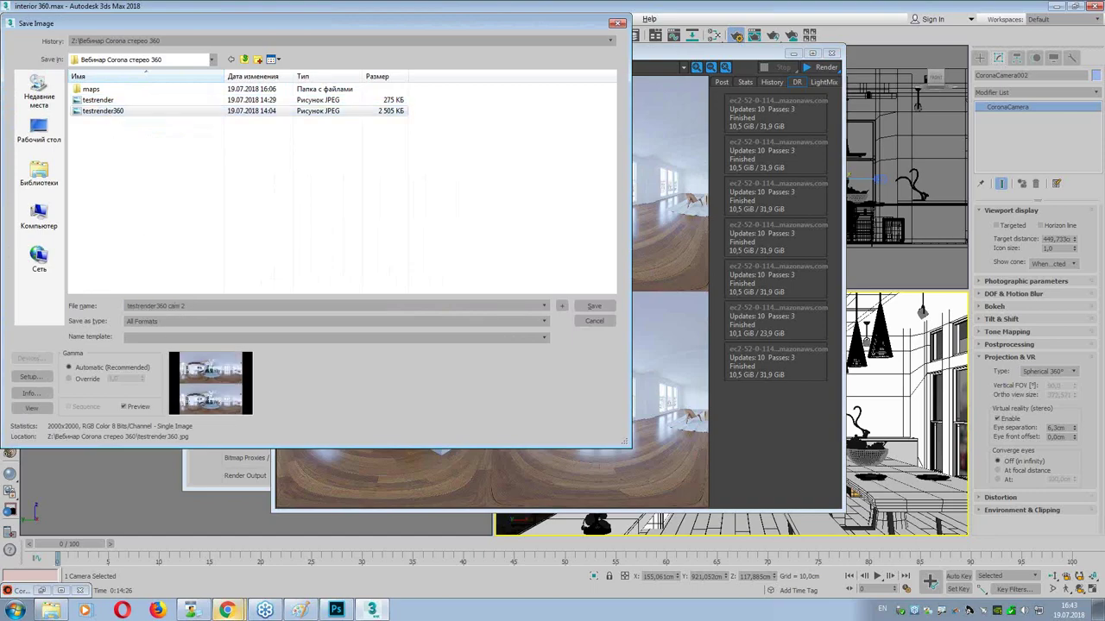
{"action": "left_click", "coordinate": [190, 323]}
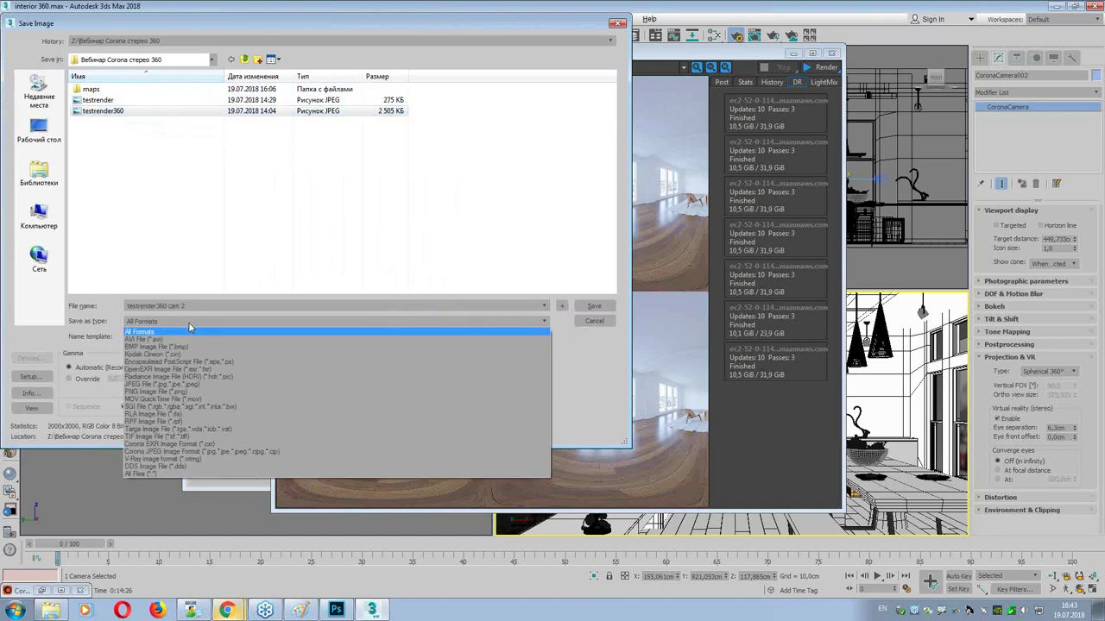
{"action": "left_click", "coordinate": [217, 383]}
{"action": "left_click", "coordinate": [593, 306]}
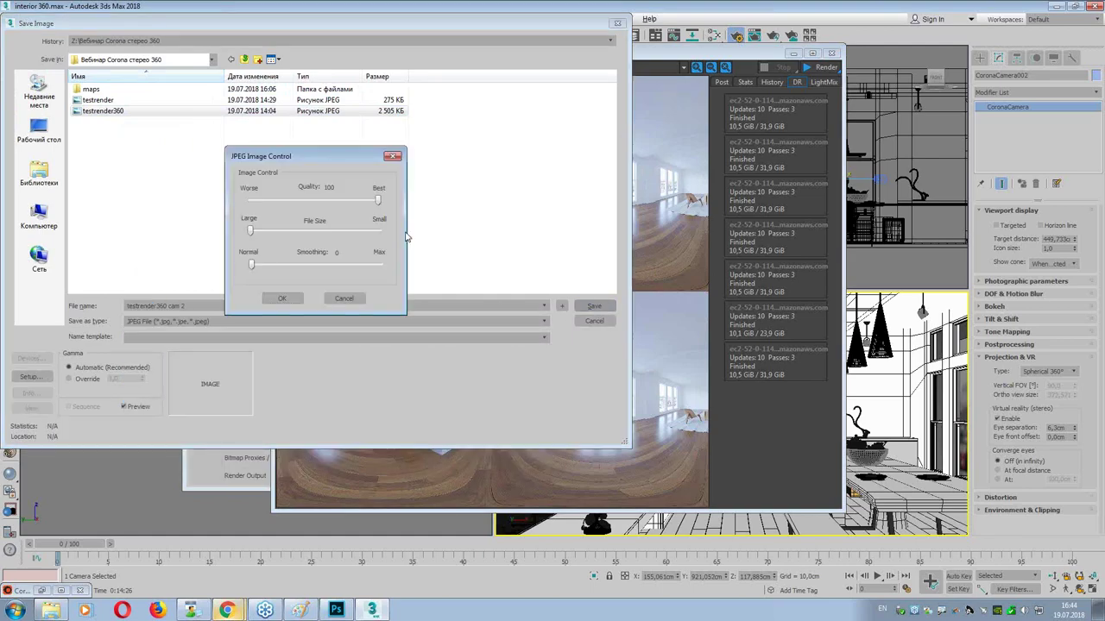
{"action": "left_click", "coordinate": [285, 298]}
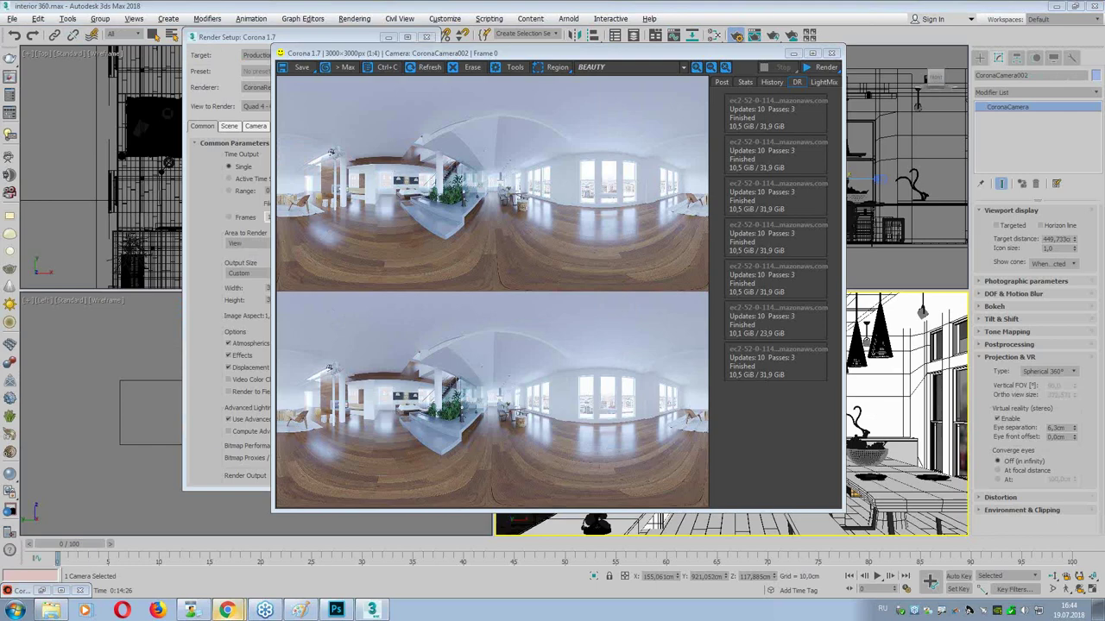
{"action": "key", "text": "alt+shift"}
{"action": "key", "text": "alt+shift"}
{"action": "key", "text": "alt+shift"}
{"action": "key", "text": "alt+shift"}
{"action": "key", "text": "alt+shift"}
{"action": "key", "text": "alt+shift"}
{"action": "key", "text": "alt+shift"}
{"action": "key", "text": "alt+shift"}
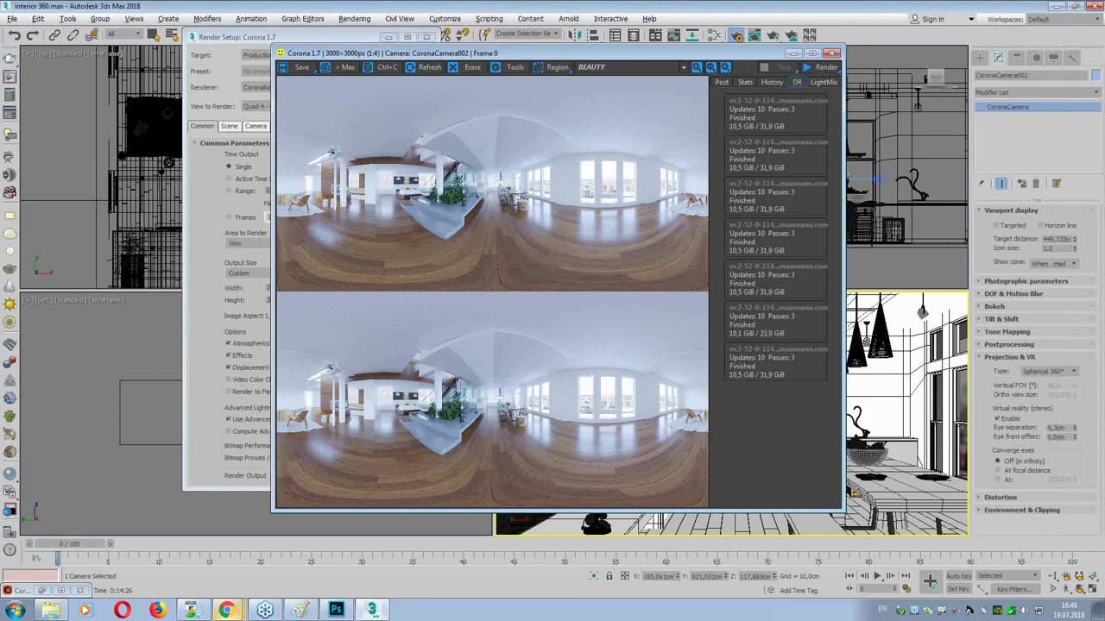
{"action": "key", "text": "alt+shift"}
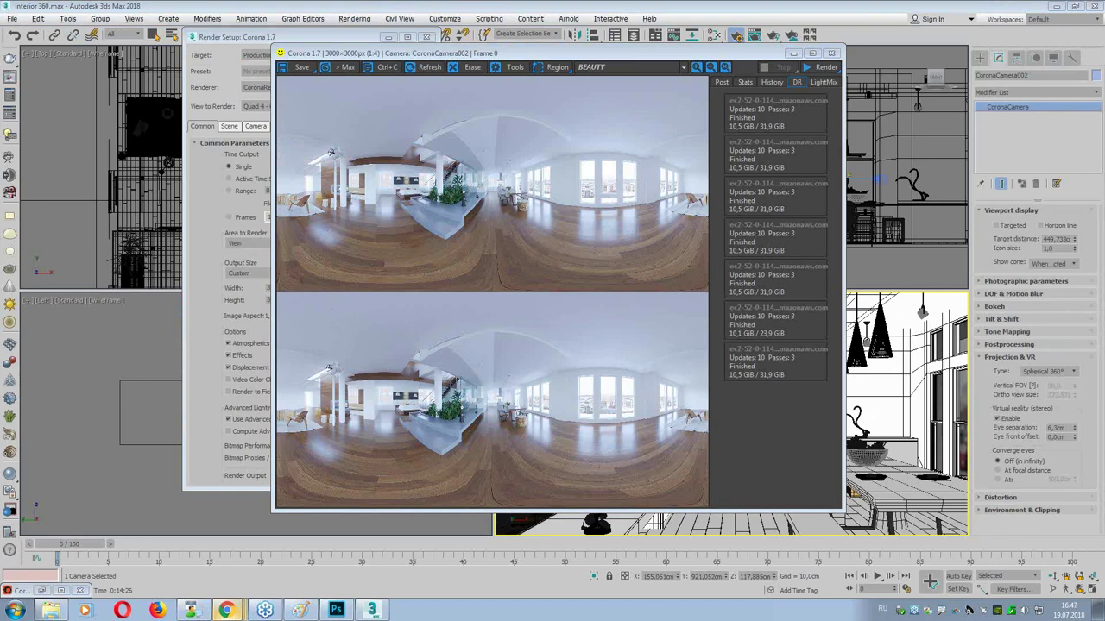
- Cancel the repeated save and clear 3ds Max, Paint, Photoshop and Explorer off the desktop
{"action": "left_click", "coordinate": [294, 69]}
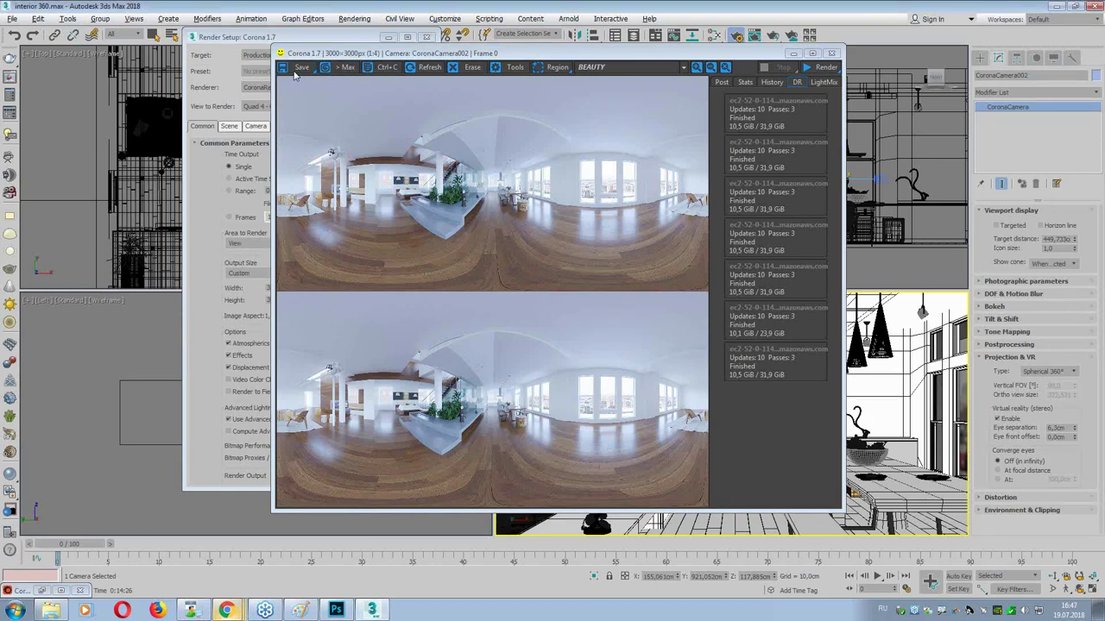
{"action": "key", "text": "Escape"}
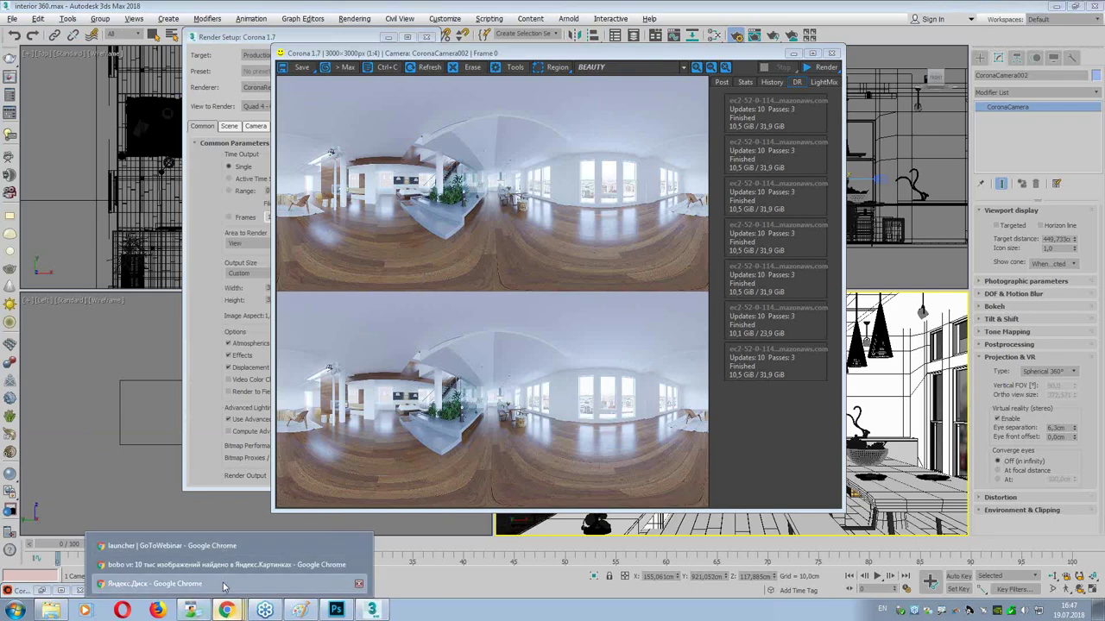
{"action": "left_click", "coordinate": [1061, 6]}
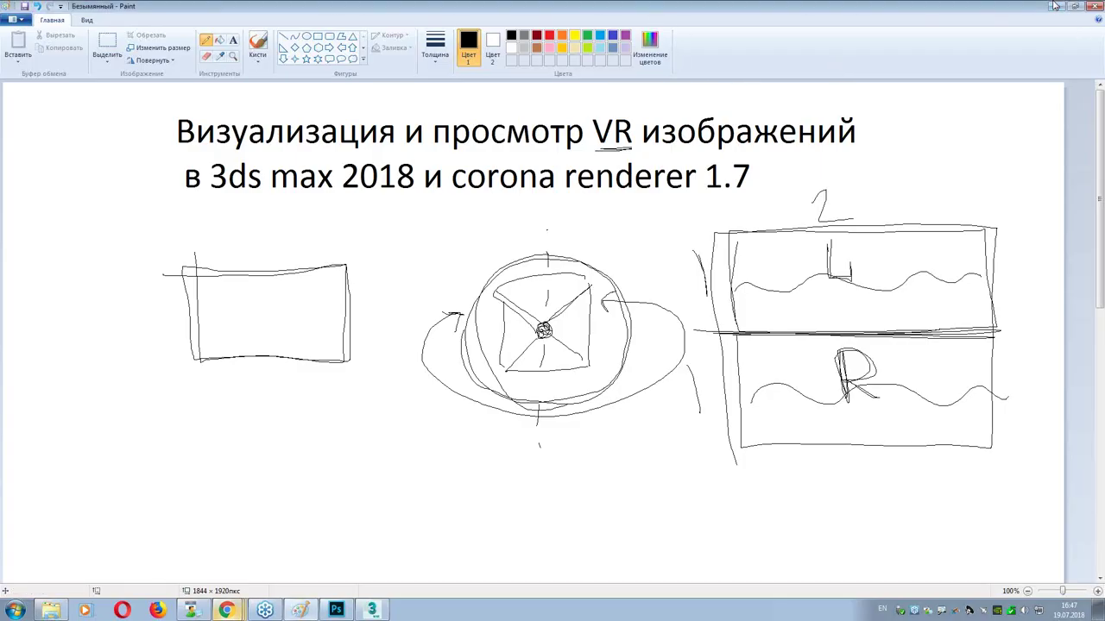
{"action": "left_click", "coordinate": [1056, 6]}
{"action": "left_click", "coordinate": [1089, 6]}
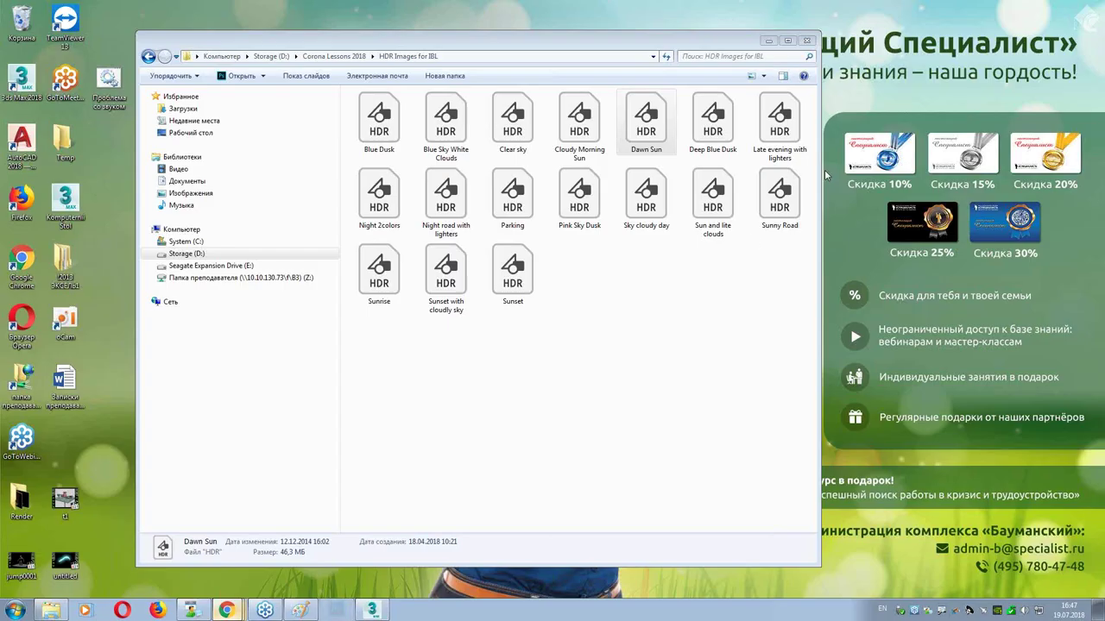
{"action": "left_click", "coordinate": [768, 41]}
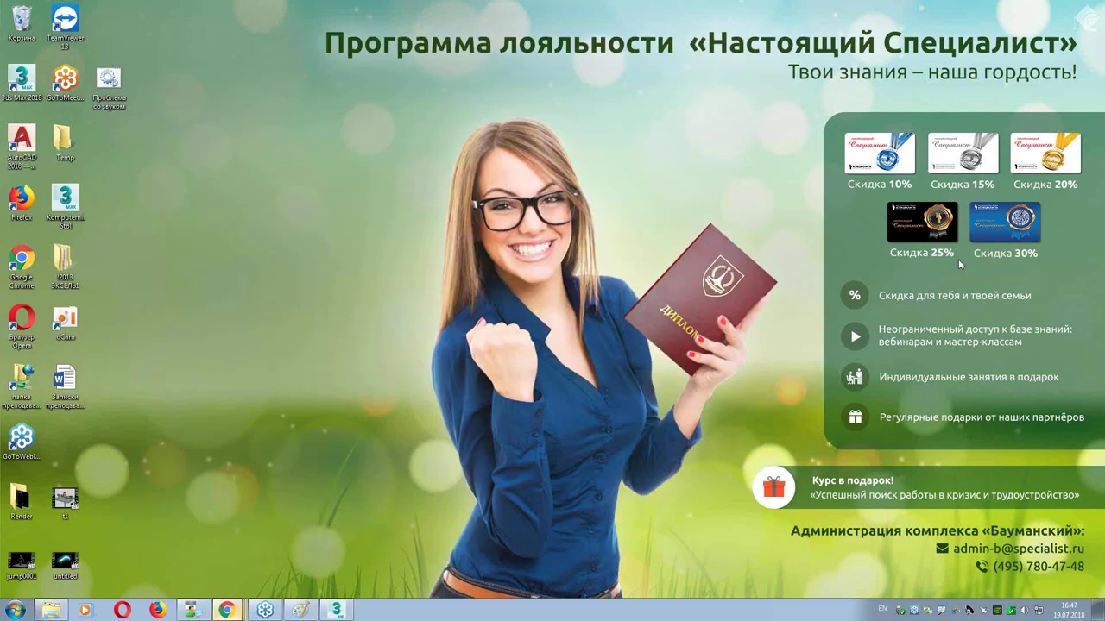
- Bring Chrome forward and close the four Yandex tabs, leaving only Scope Library
{"action": "left_click", "coordinate": [227, 569]}
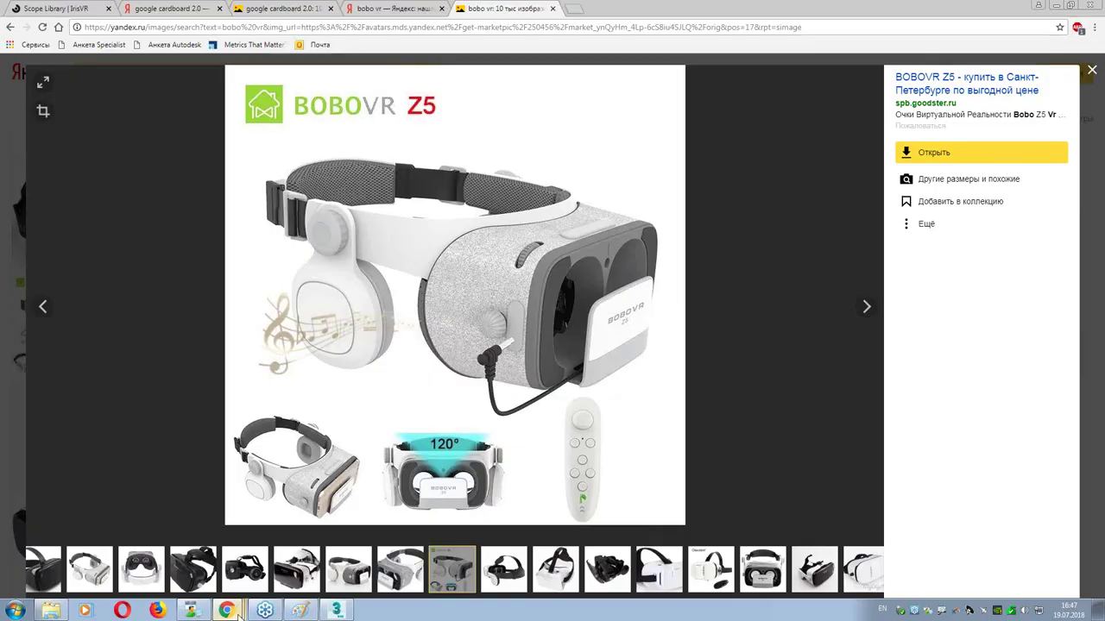
{"action": "left_click", "coordinate": [219, 8]}
{"action": "left_click", "coordinate": [219, 8]}
{"action": "left_click", "coordinate": [220, 7]}
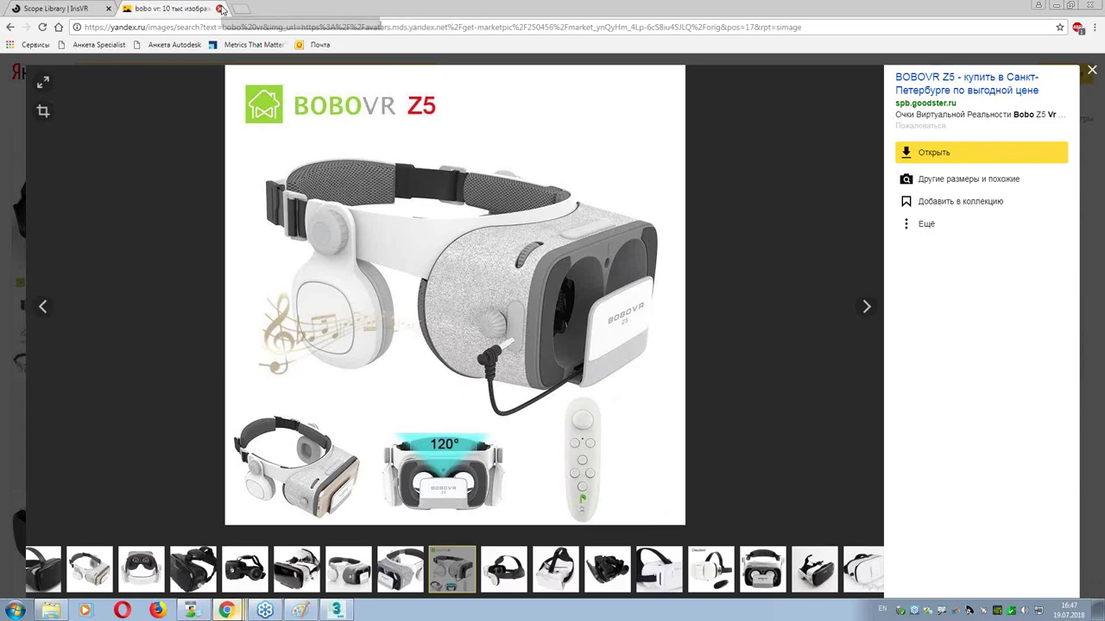
{"action": "left_click", "coordinate": [220, 8]}
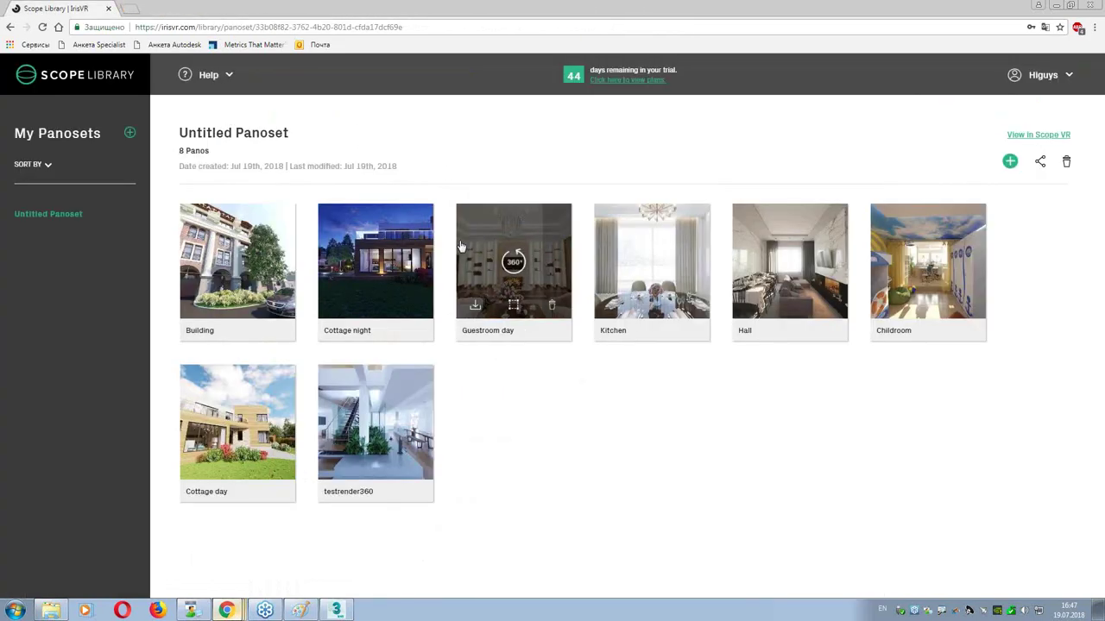
- Delete the old testrender360 pano and upload testrender360 cam 2.jpg to the panoset
{"action": "mouse_move", "coordinate": [376, 422]}
{"action": "left_click", "coordinate": [415, 466]}
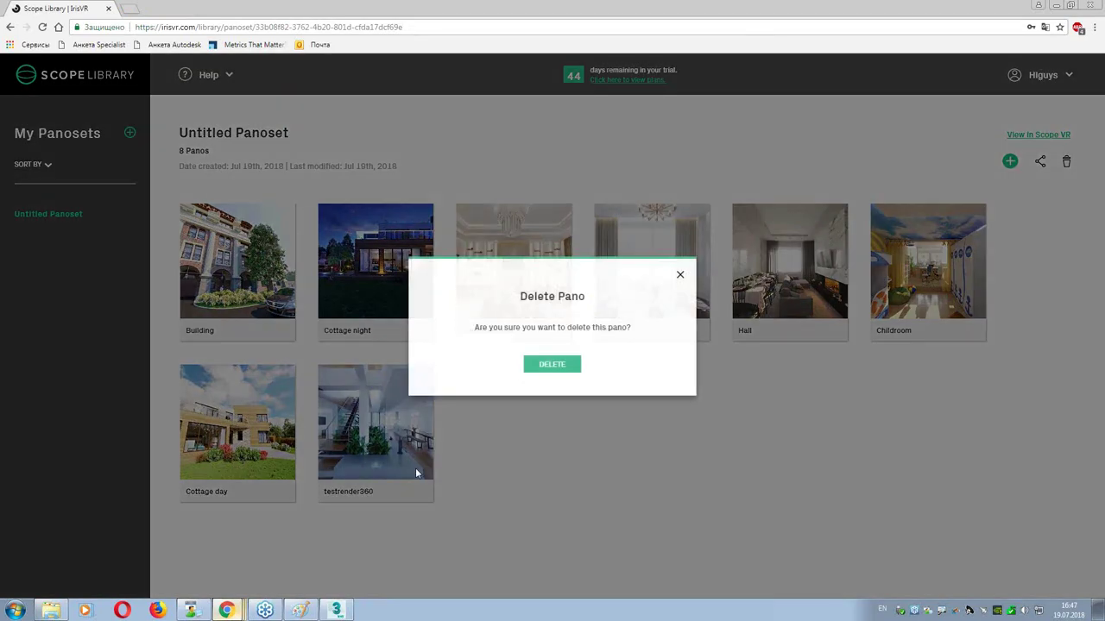
{"action": "left_click", "coordinate": [547, 369]}
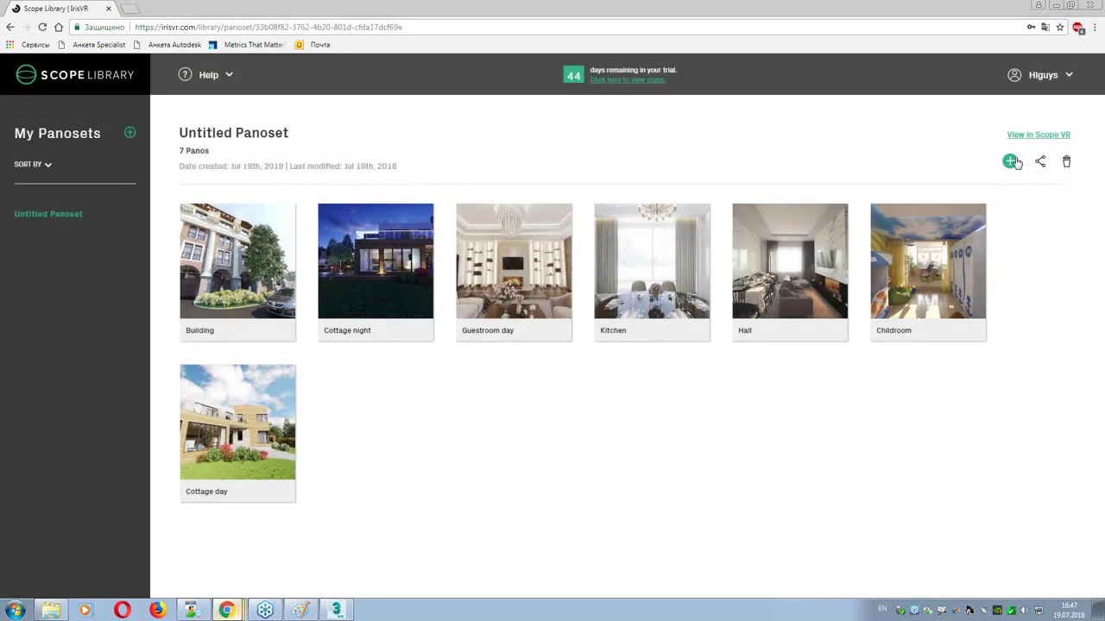
{"action": "left_click", "coordinate": [1009, 162]}
{"action": "left_click", "coordinate": [159, 141]}
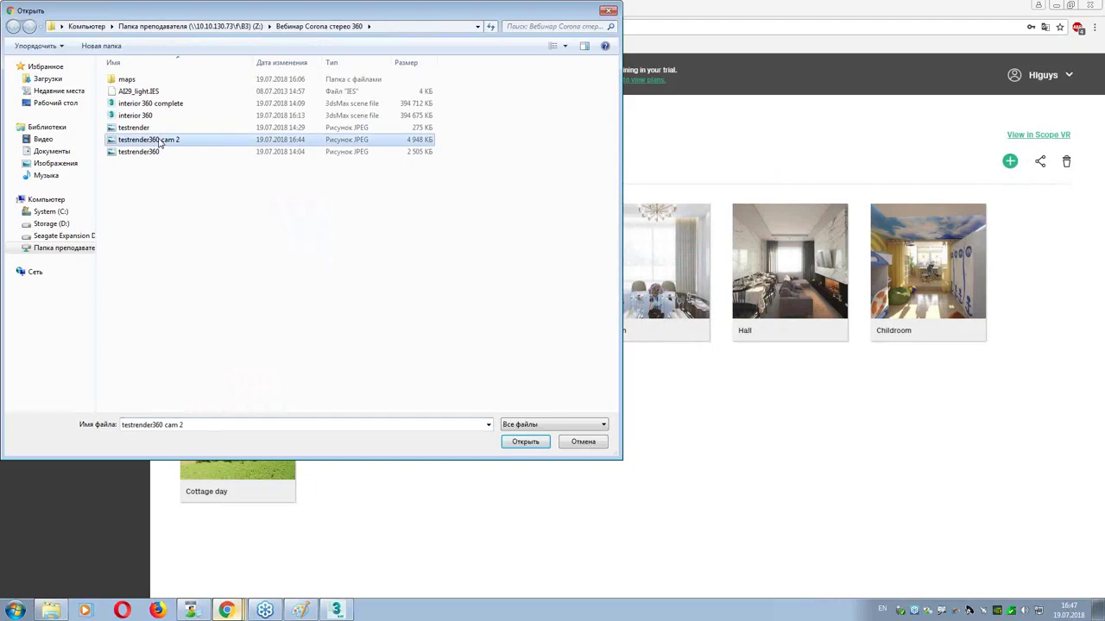
{"action": "double_click", "coordinate": [159, 141]}
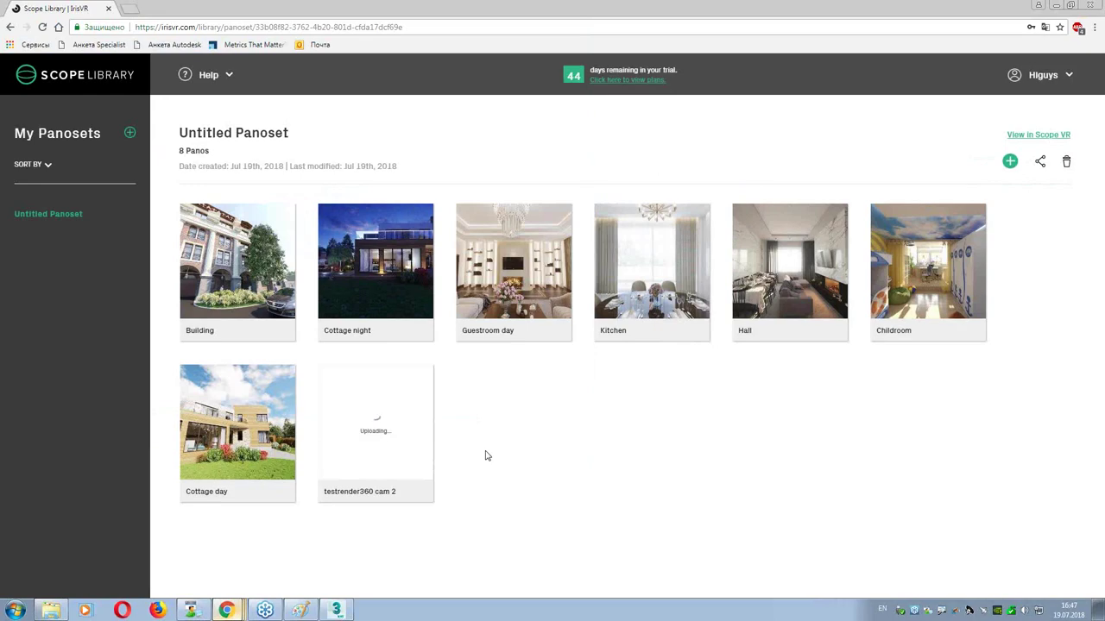
{"action": "mouse_move", "coordinate": [375, 432]}
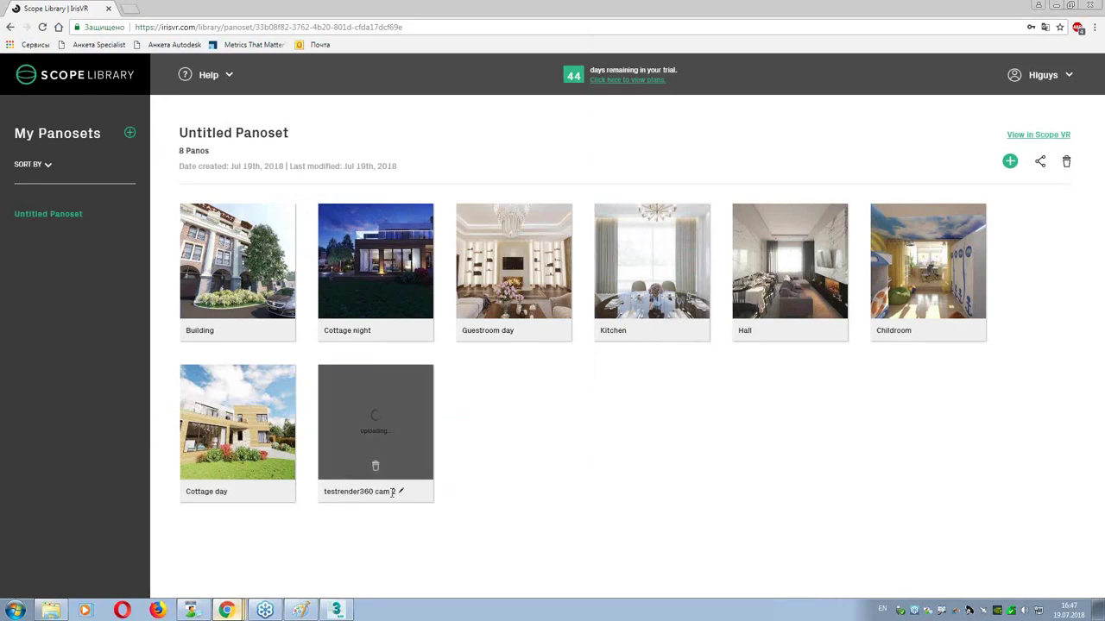
- Start renaming the new pano, then cancel to keep its original name
{"action": "mouse_move", "coordinate": [394, 491]}
{"action": "left_mouse_down"}
{"action": "mouse_move", "coordinate": [308, 491]}
{"action": "mouse_move", "coordinate": [456, 492]}
{"action": "left_mouse_up"}
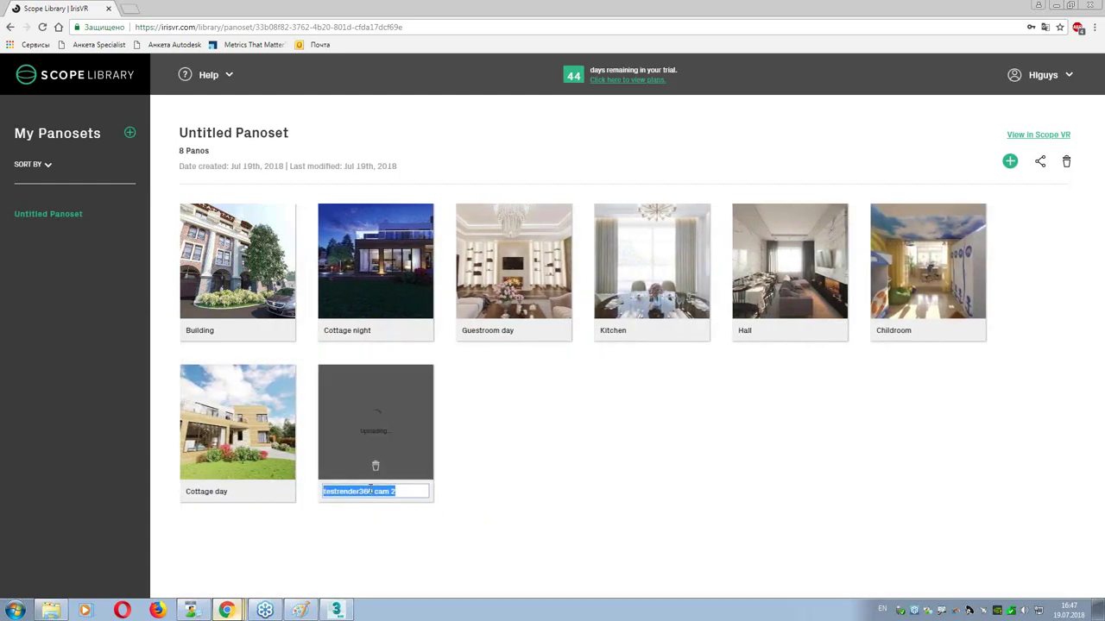
{"action": "type", "text": "Ts"}
{"action": "key", "text": "BackSpace"}
{"action": "type", "text": "est"}
{"action": "key", "text": "Escape"}
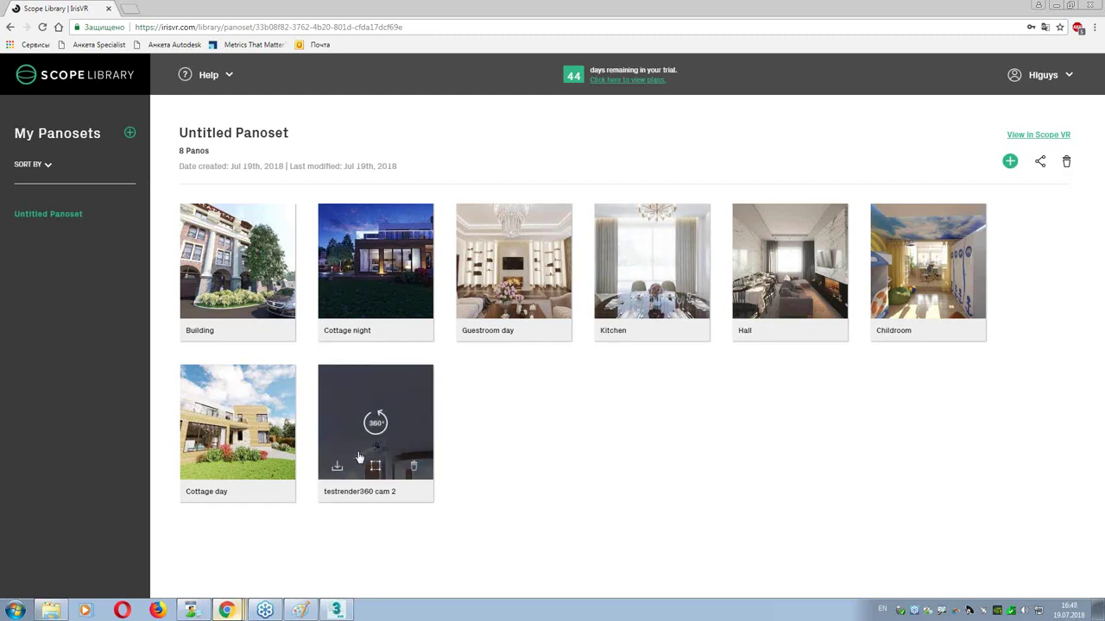
- Set the new pano's thumbnail to a view toward the kitchen, then minimise Chrome
{"action": "left_click", "coordinate": [376, 467]}
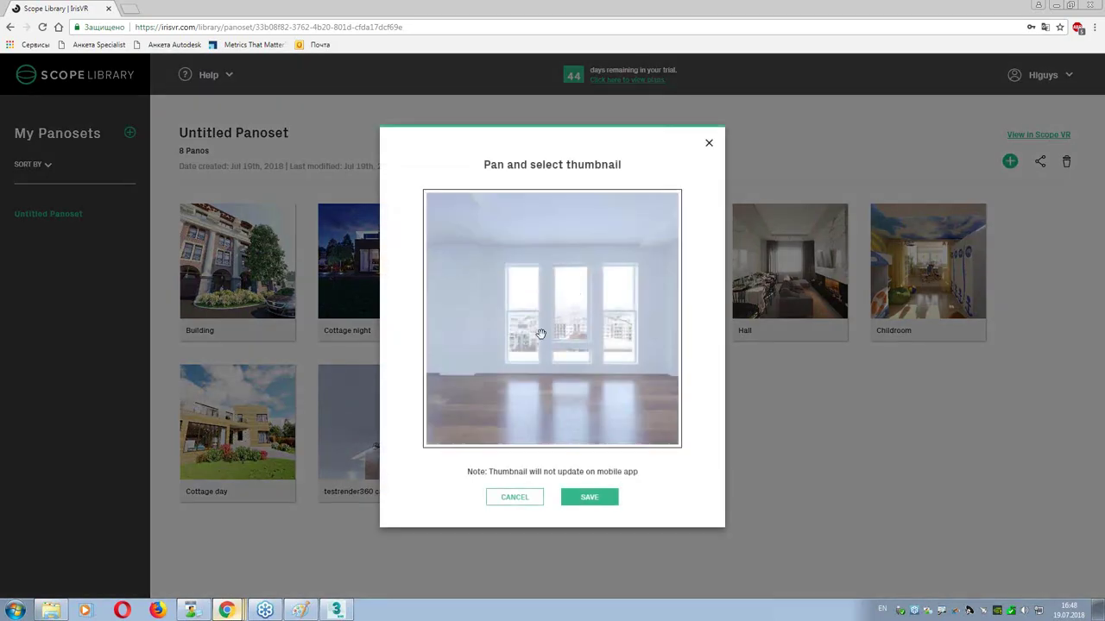
{"action": "mouse_move", "coordinate": [543, 327]}
{"action": "left_mouse_down"}
{"action": "mouse_move", "coordinate": [629, 342]}
{"action": "mouse_move", "coordinate": [522, 337]}
{"action": "left_mouse_up"}
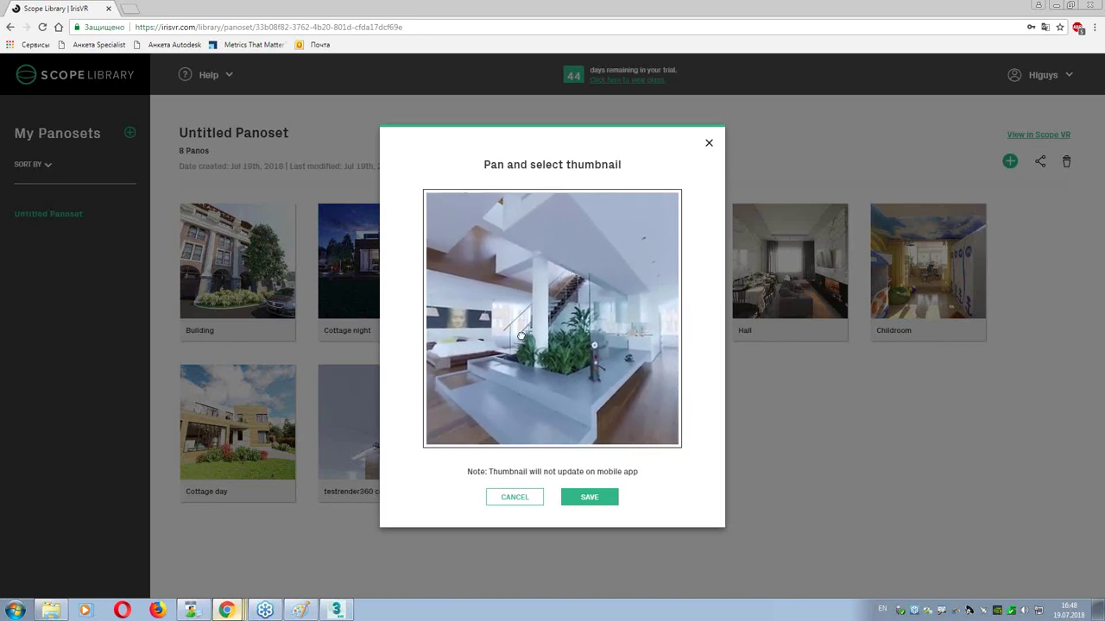
{"action": "left_click", "coordinate": [593, 499]}
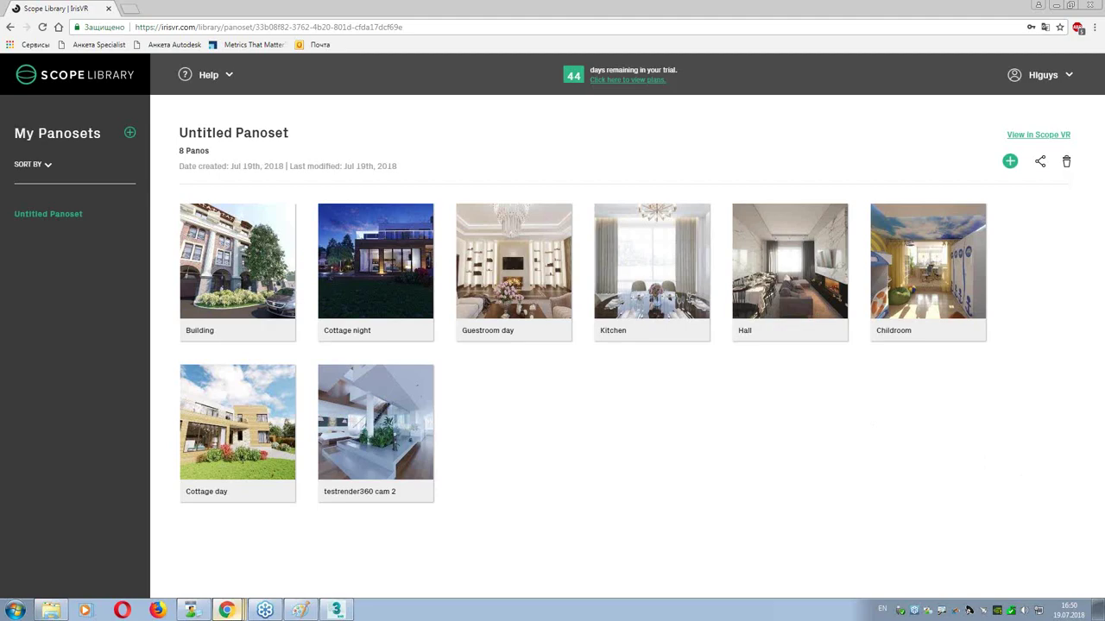
{"action": "left_click", "coordinate": [1055, 5]}
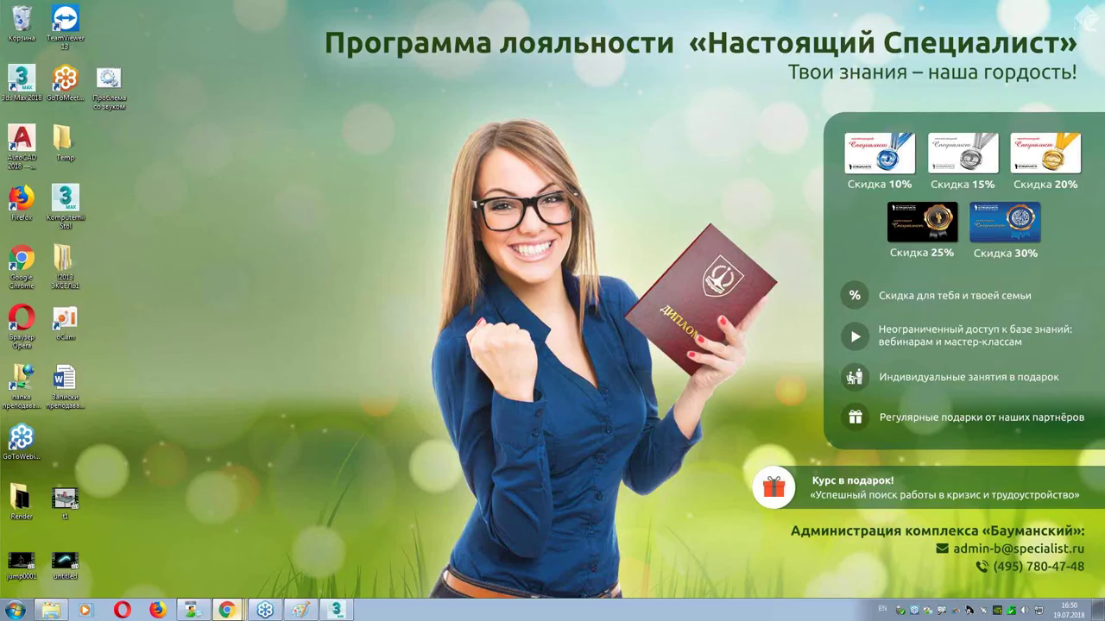